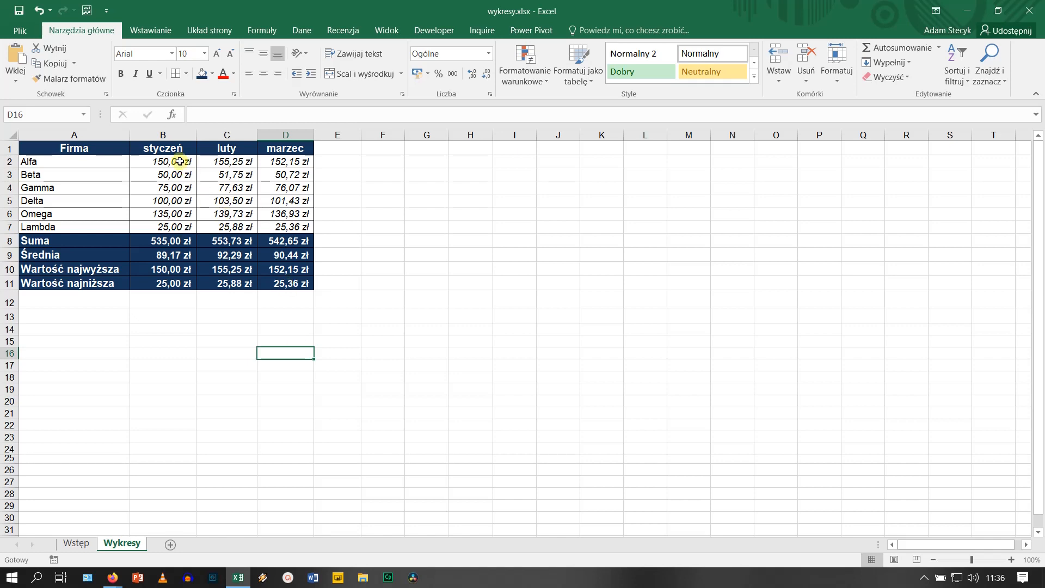
- Insert a clustered column chart (Kolumnowy grupowany) from the data in A1:D7, with the companies on the horizontal axis
left_click_drag(187, 162, 264, 226)
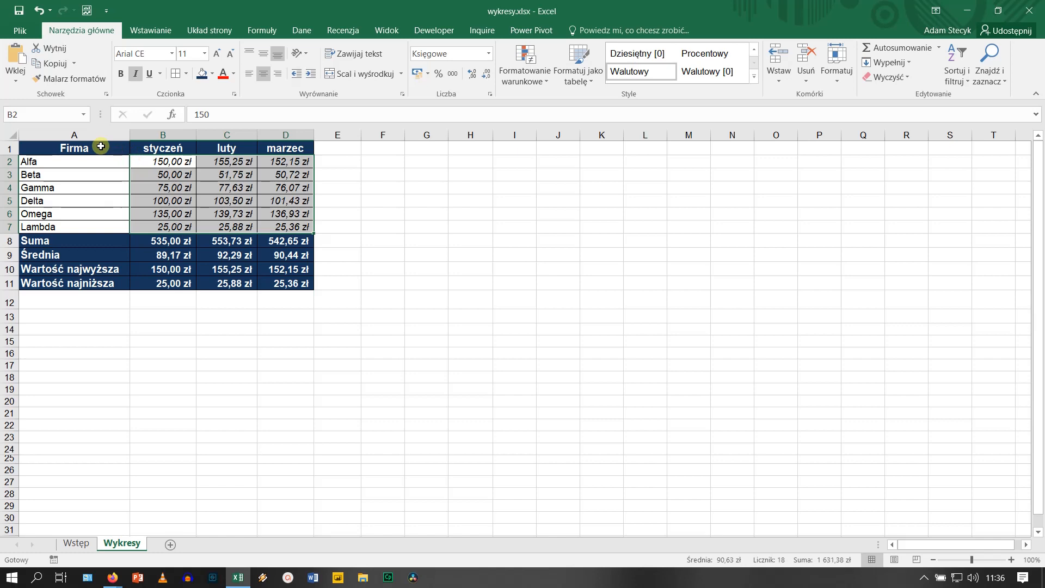
left_click_drag(101, 146, 264, 225)
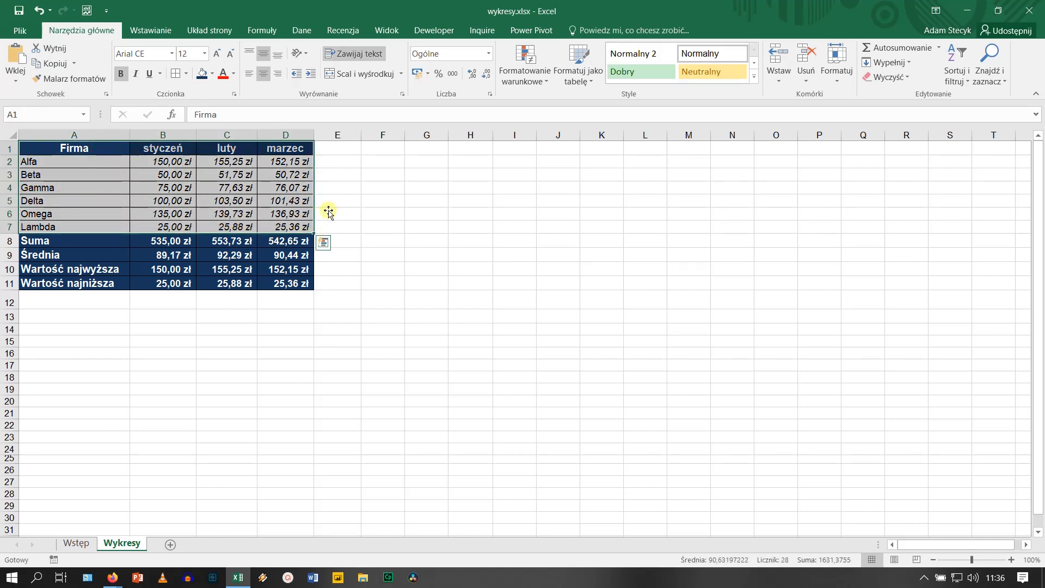
left_click(165, 32)
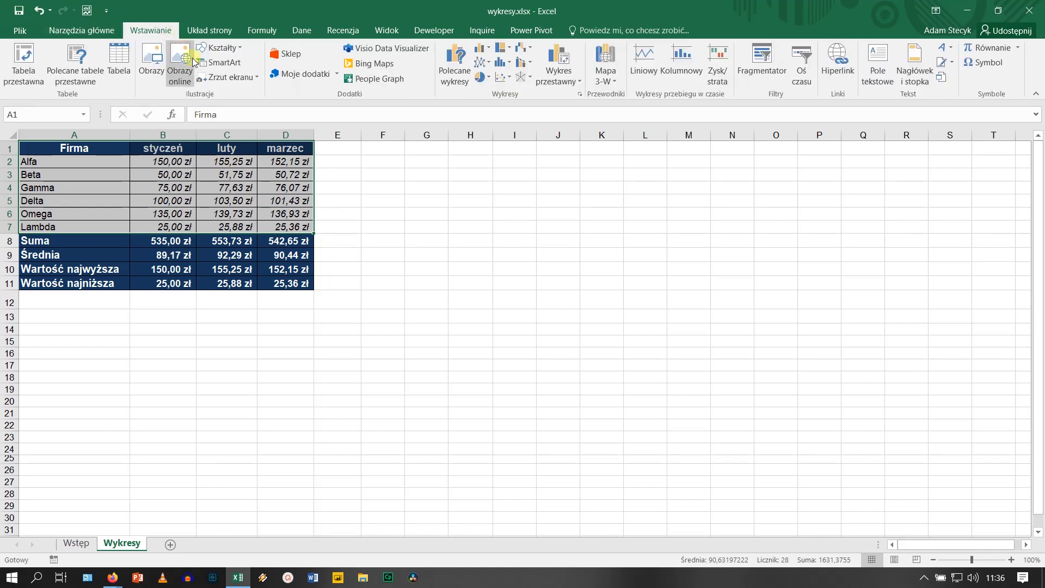
left_click(580, 95)
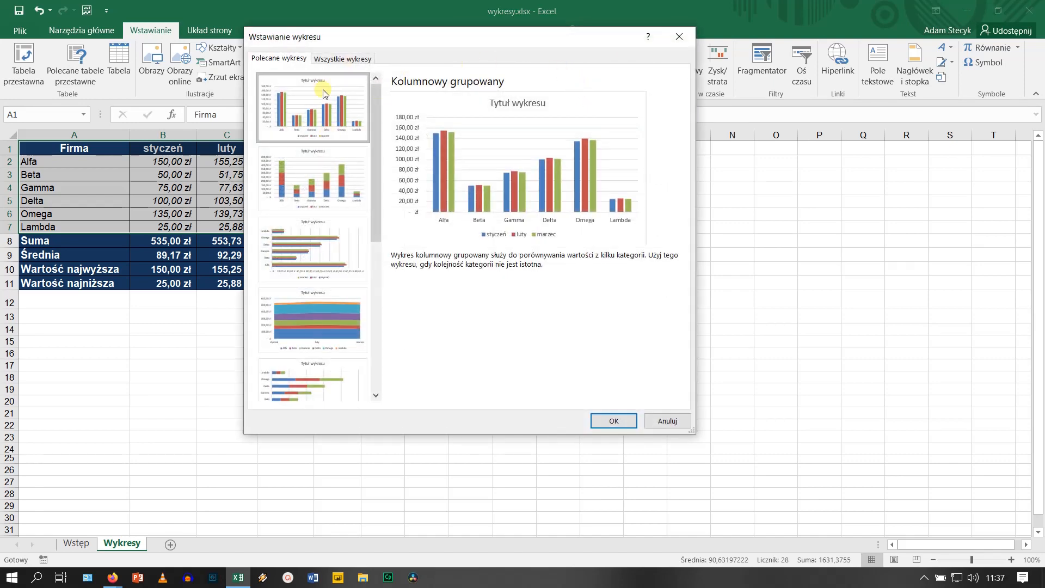
left_click(334, 58)
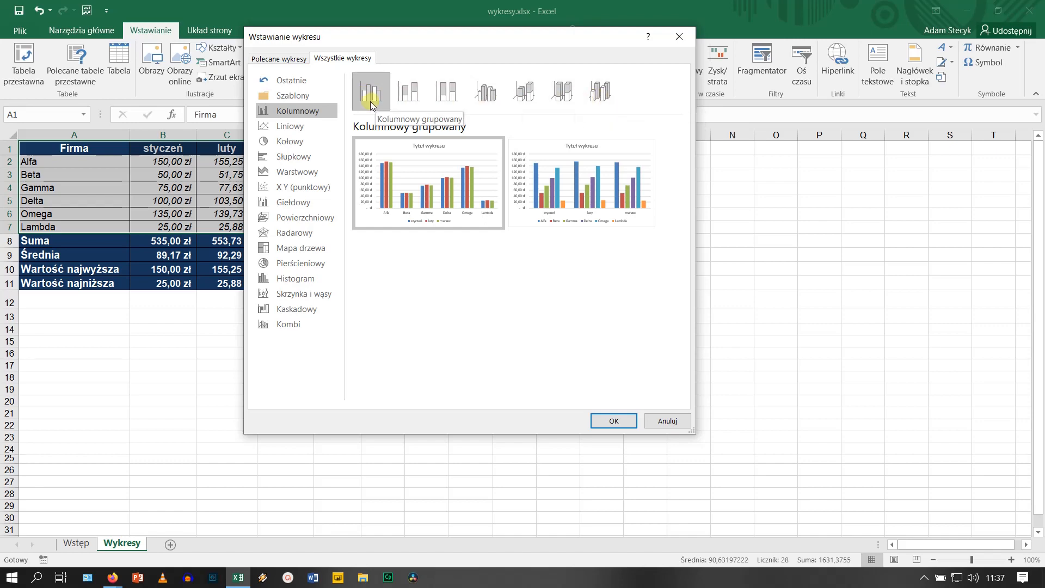
left_click(612, 425)
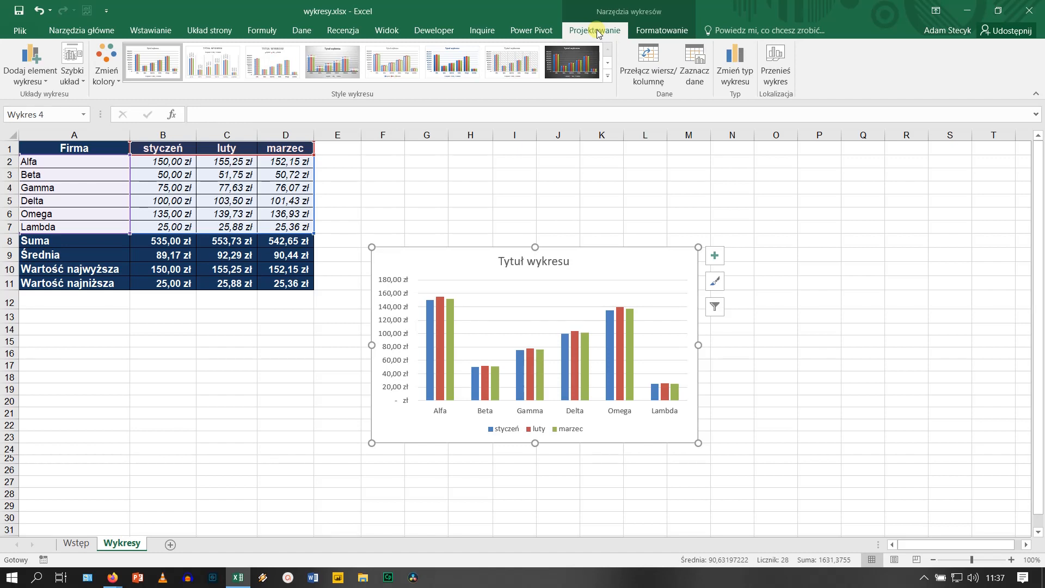
- Recolour the chart with the fourth Kolorowe palette, which starts with orange, blue and purple
left_click(116, 78)
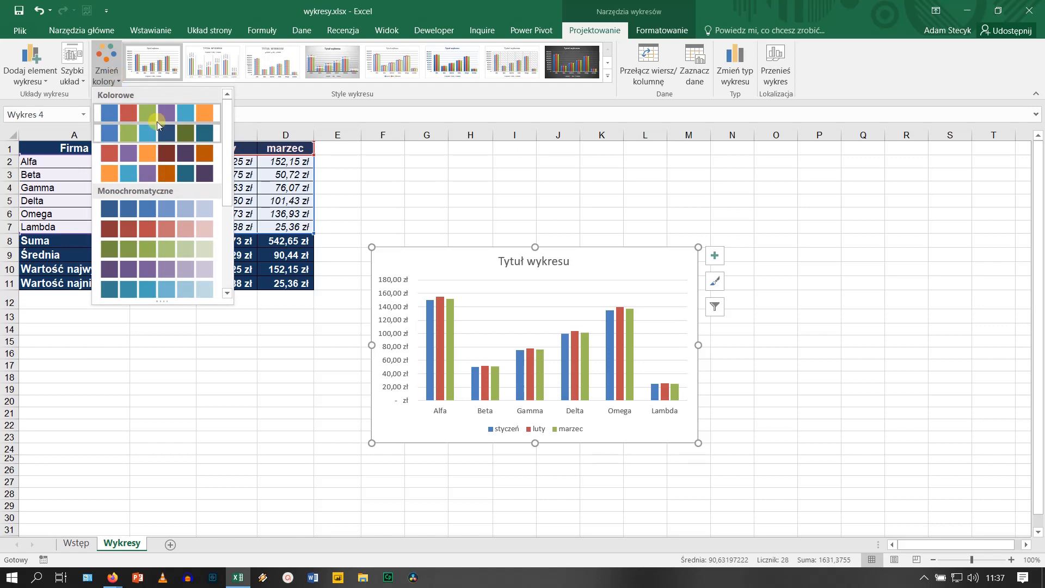
scroll(218, 222, "down", 3)
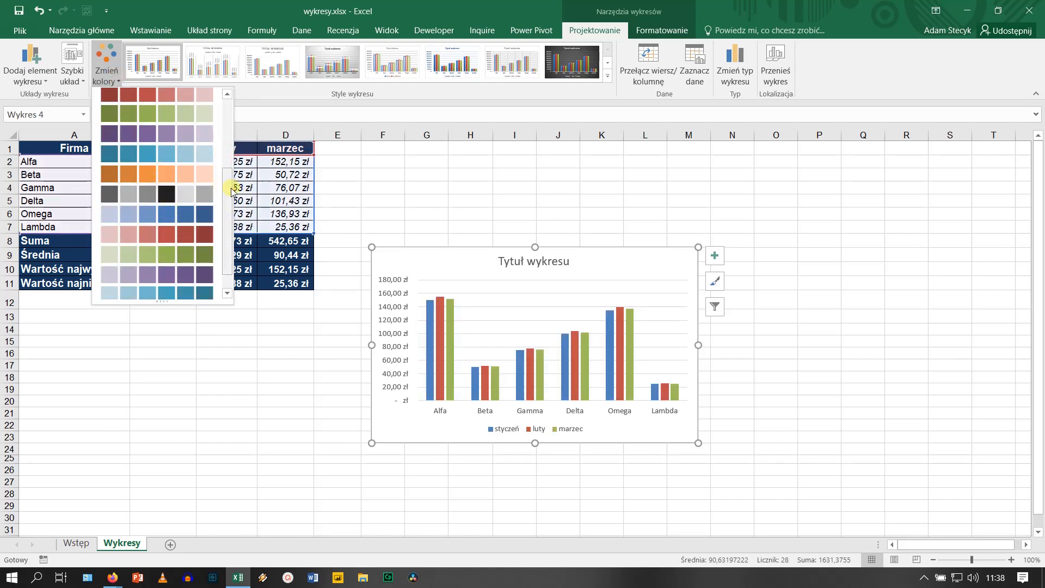
scroll(232, 190, "up", 3)
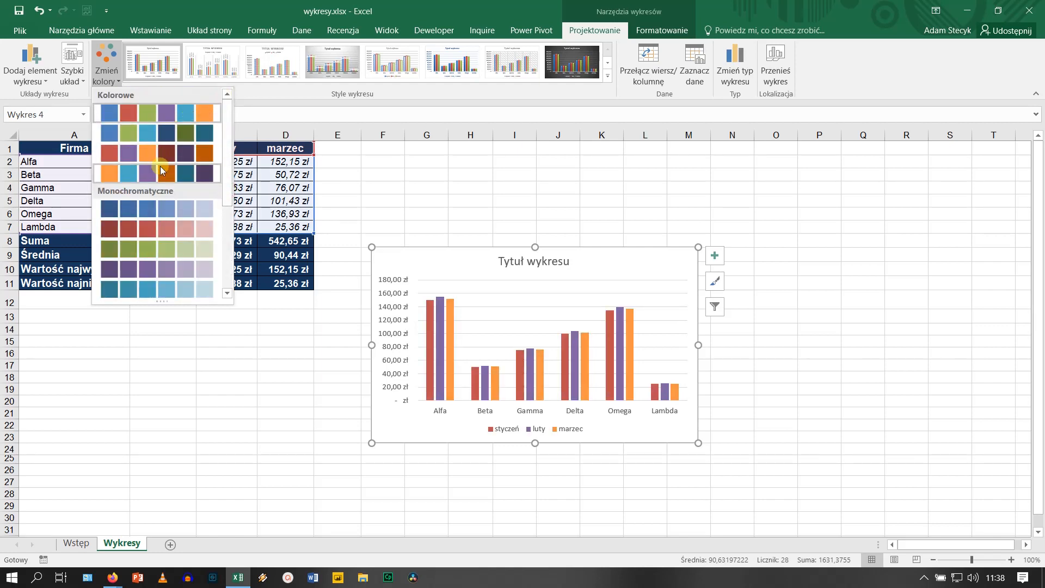
left_click(161, 172)
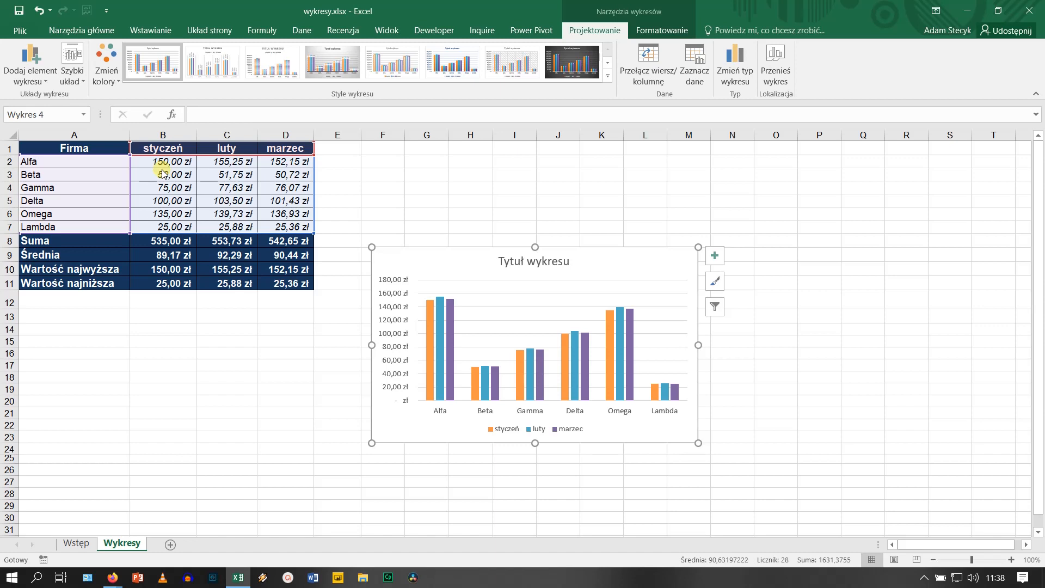
- Apply the second chart style, with vertical data labels above the columns and the legend under the title
left_click(607, 76)
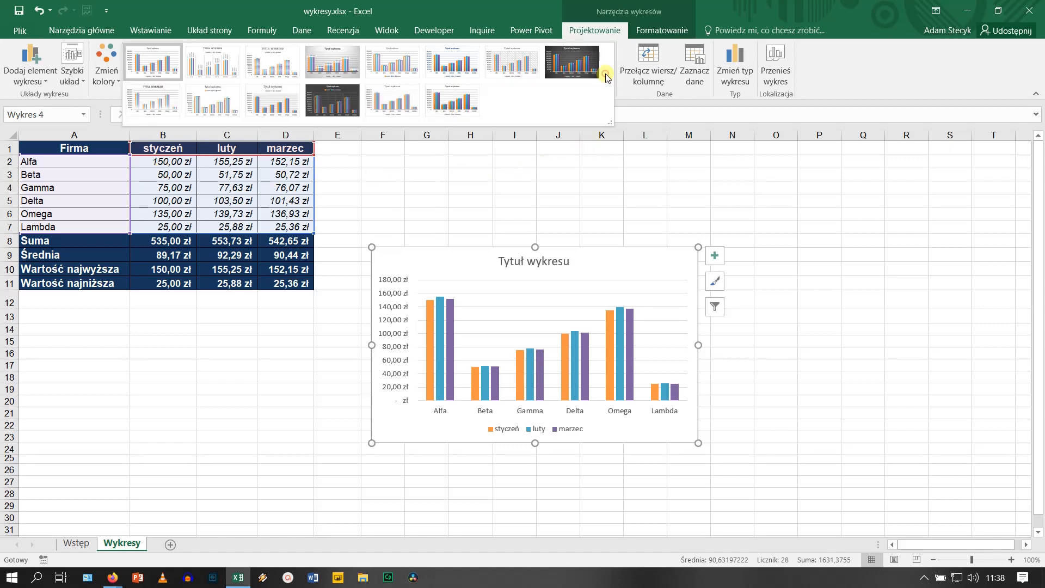
left_click(230, 75)
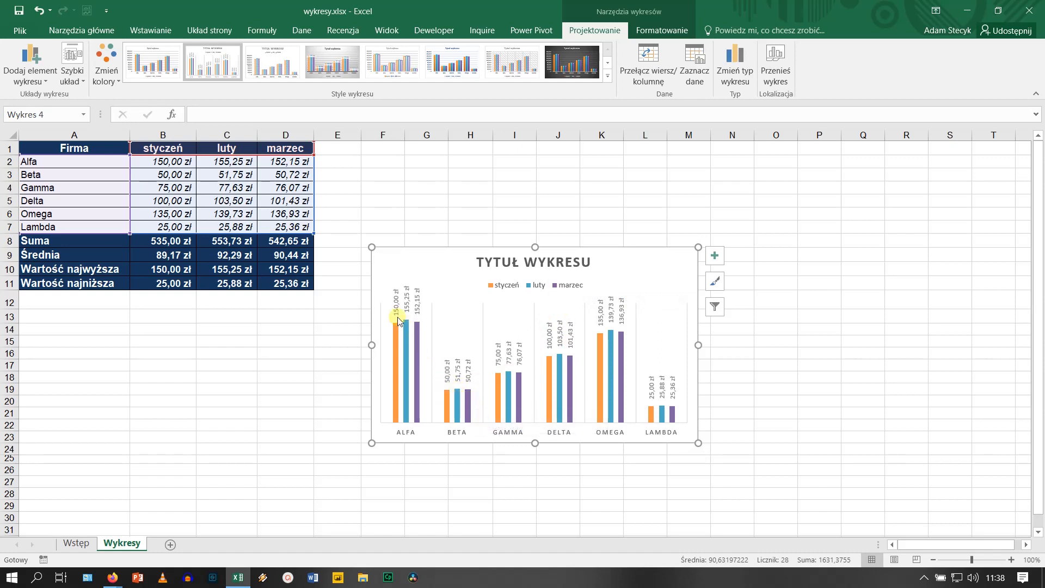
mouse_move(419, 365)
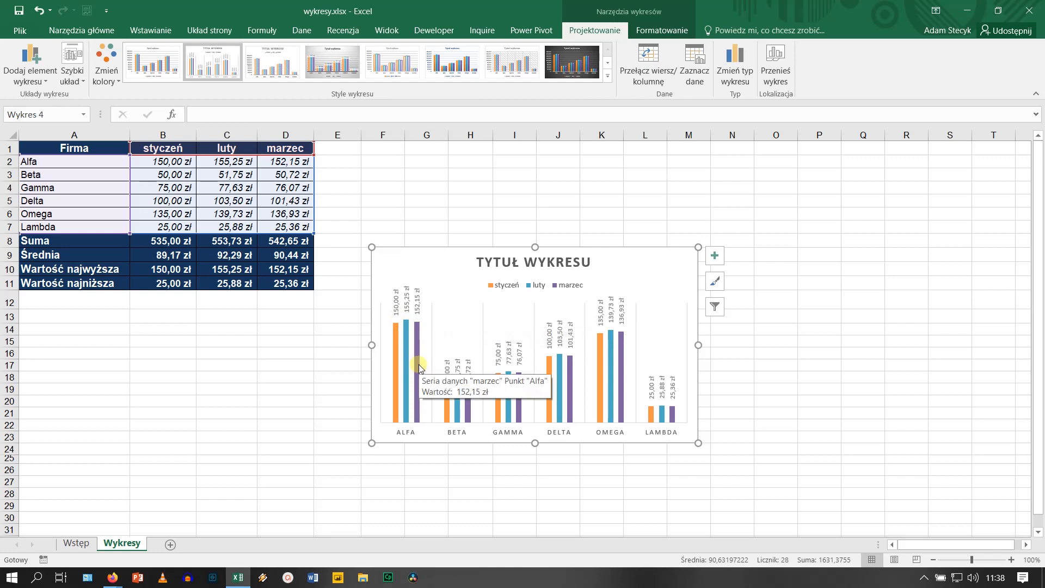
- Return the chart to the first style and apply the third quick layout, with the legend below the plot
left_click(179, 66)
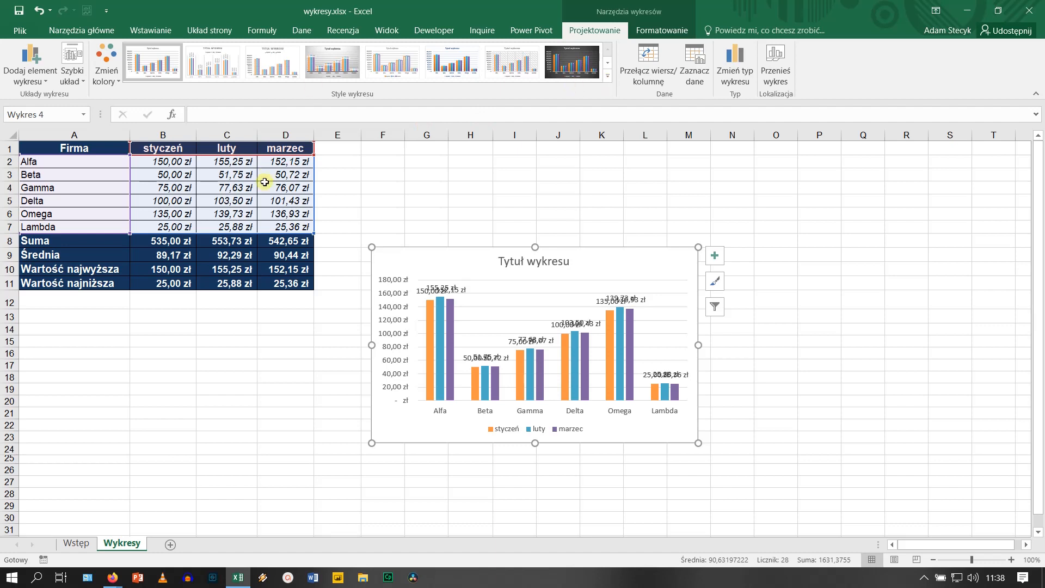
left_click(82, 74)
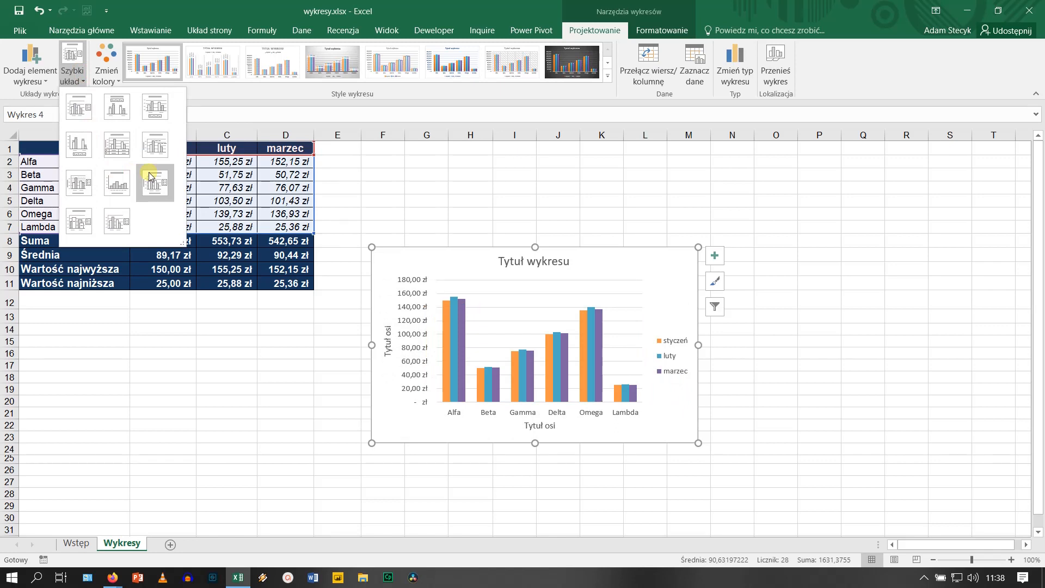
left_click(156, 105)
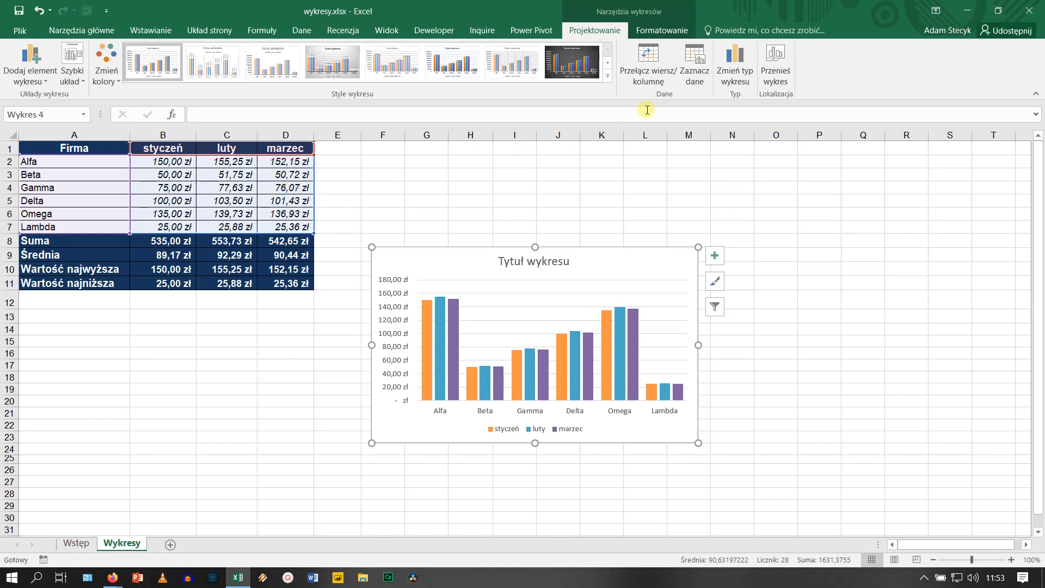
- Swap the chart's rows and columns back and forth, ending with months on the horizontal axis and companies as series
left_click(652, 59)
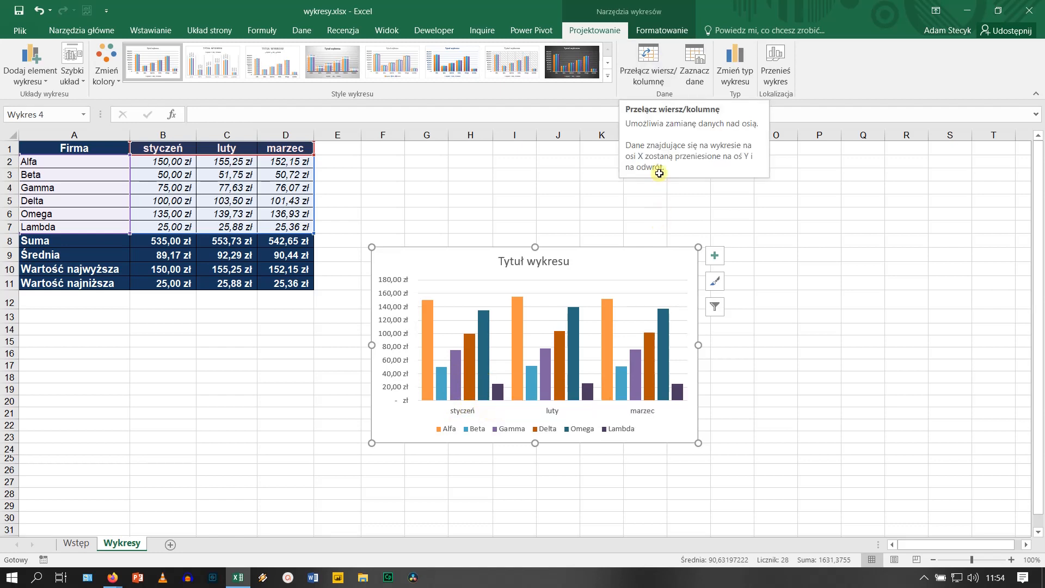
left_click(651, 66)
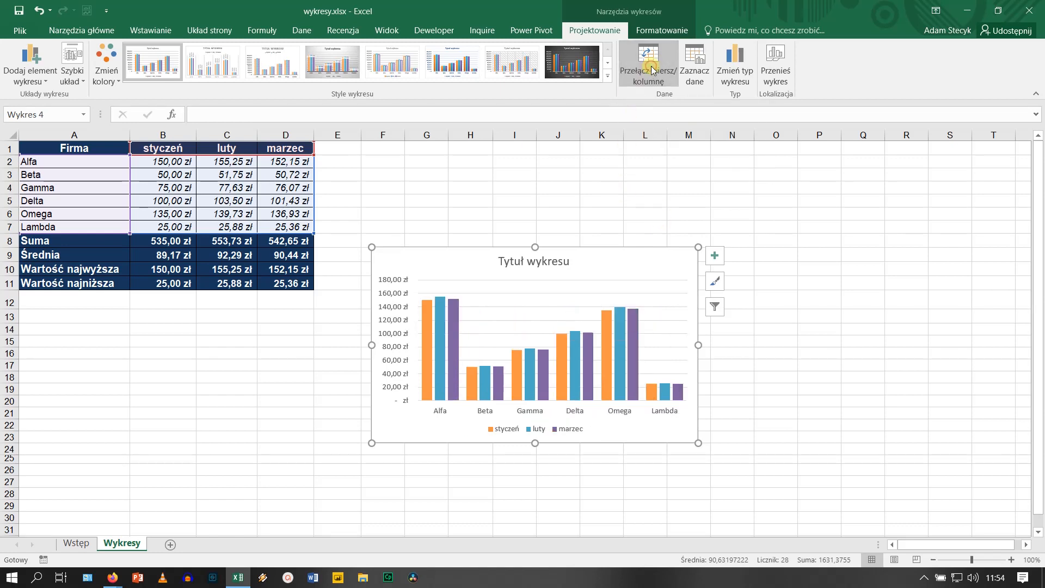
left_click(651, 67)
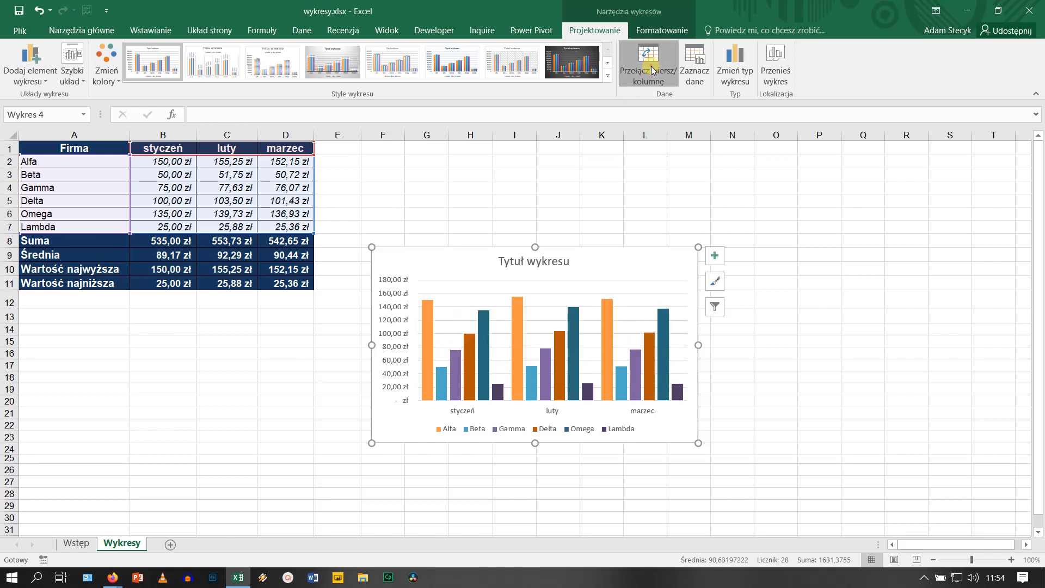
left_click(651, 67)
left_click(651, 66)
left_click(651, 67)
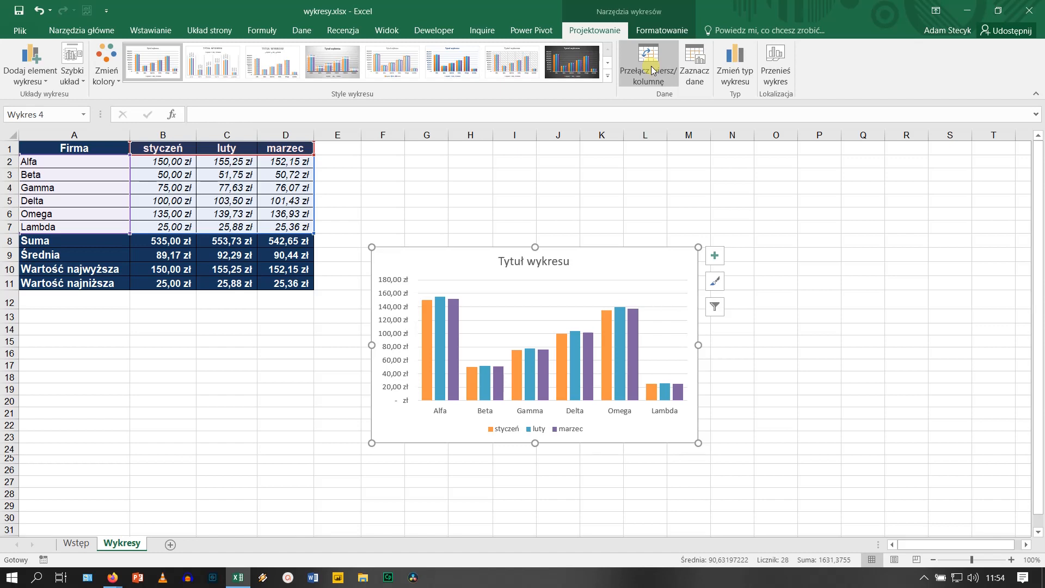
left_click(651, 66)
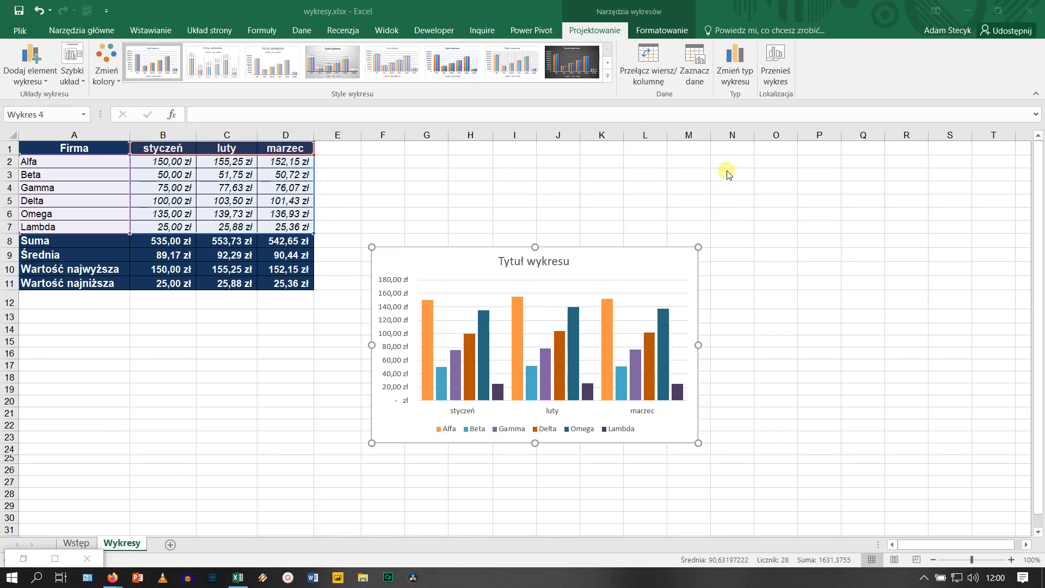
- Exclude the Gamma and Delta series and the luty category from the chart's data source
left_click(700, 61)
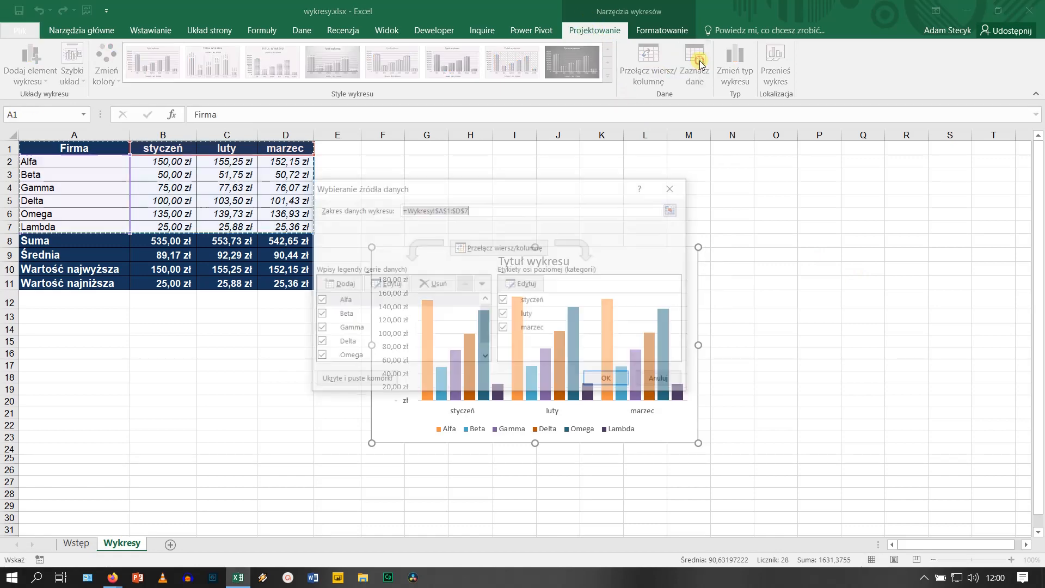
left_click_drag(613, 188, 720, 92)
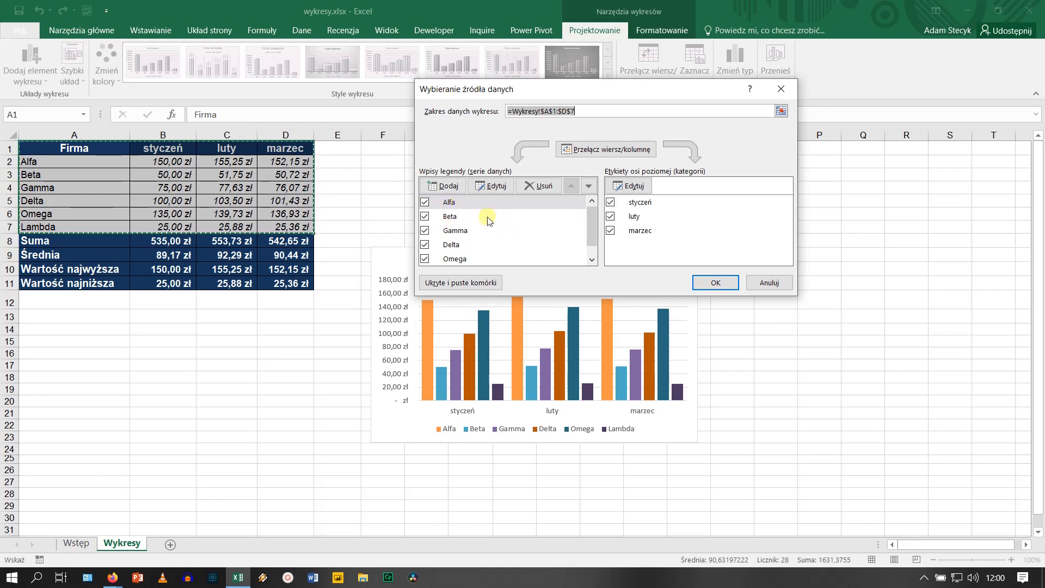
left_click(425, 231)
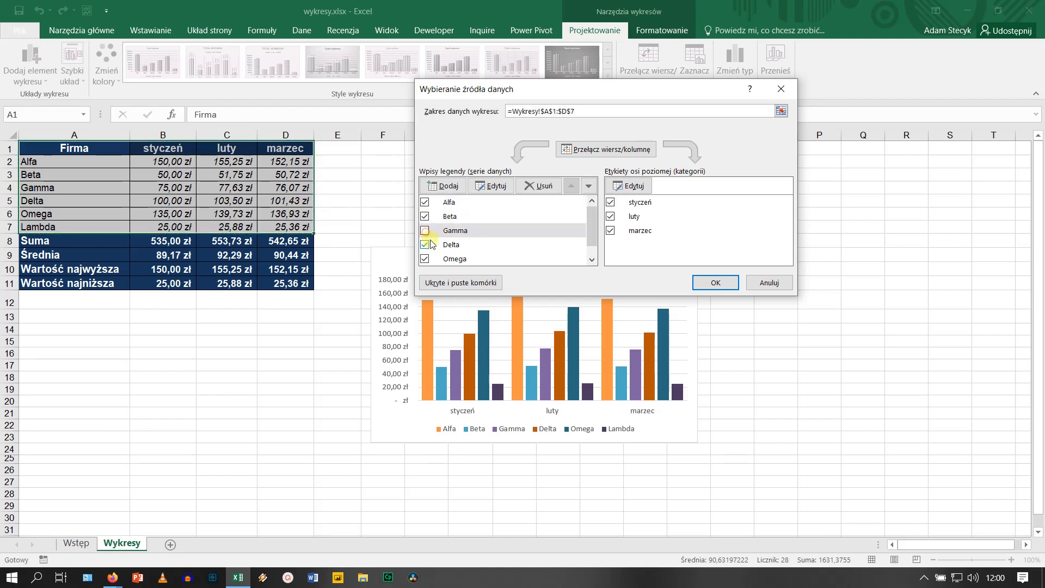
left_click(425, 244)
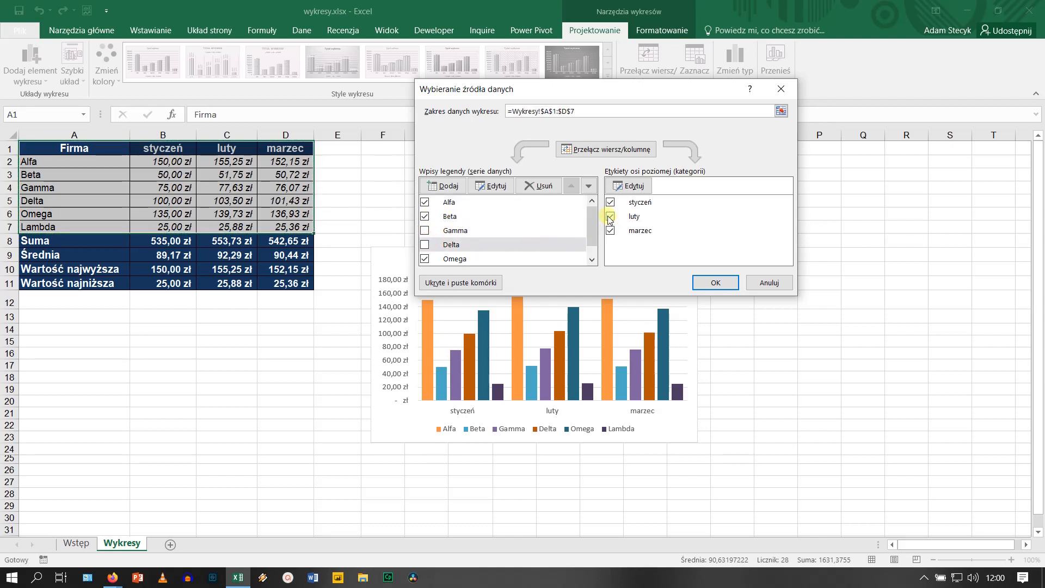
left_click(610, 217)
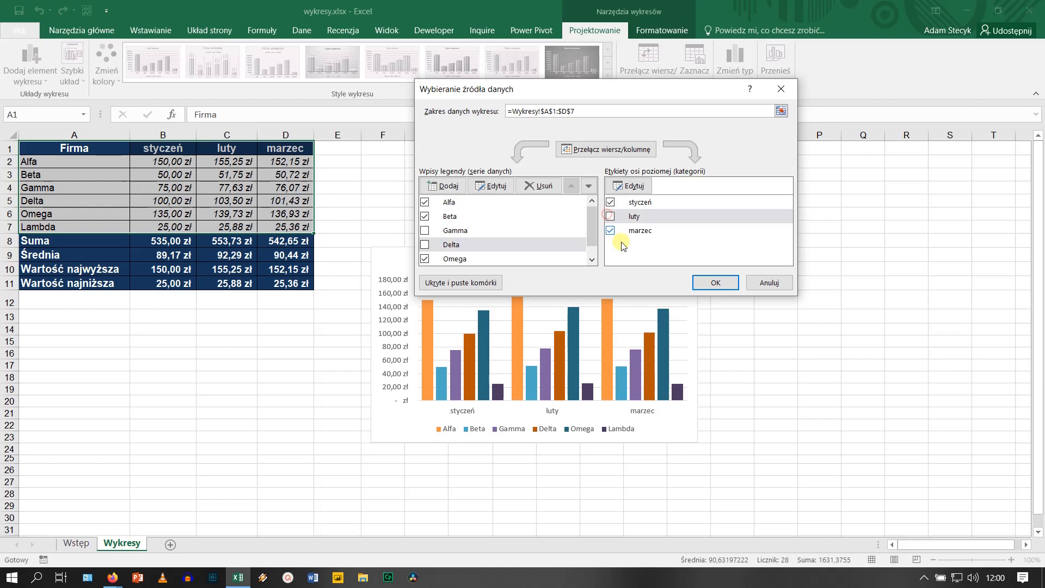
left_click(713, 283)
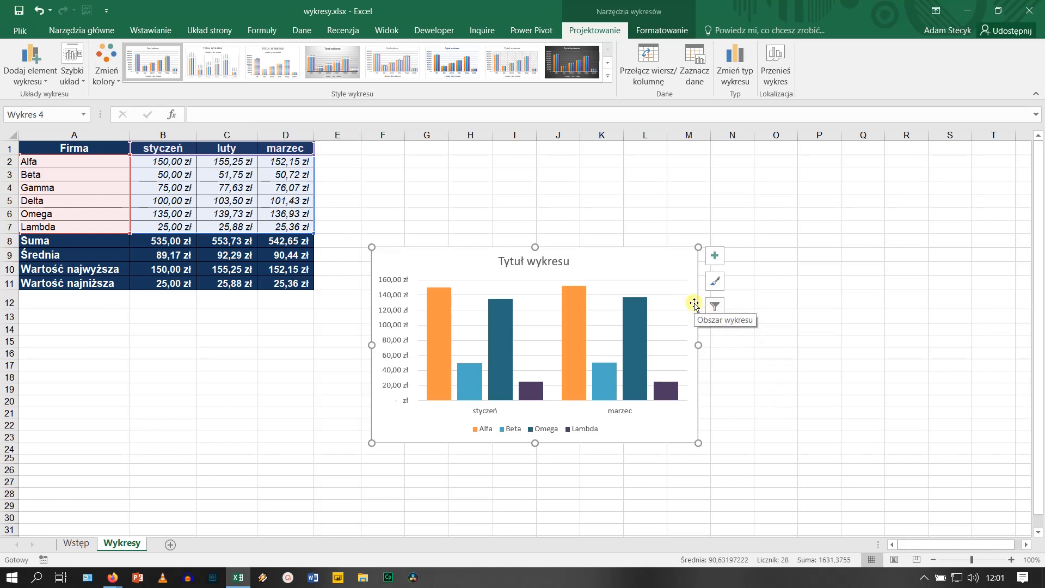
- Delete the column chart from the Wykresy sheet
key("Delete")
left_click(620, 333)
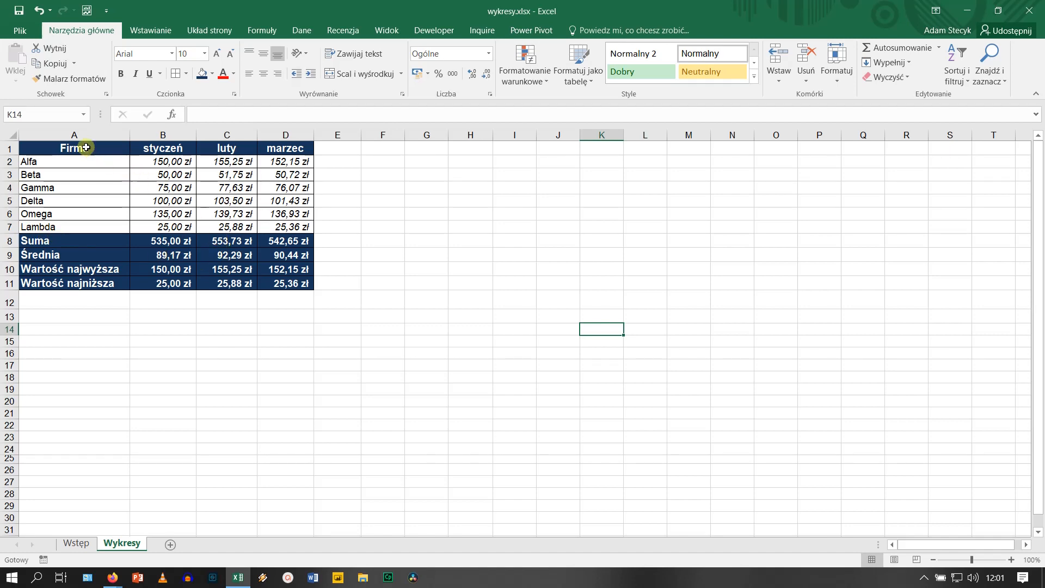
- Select the non-adjacent ranges A1:B3, D1:D3, A6:B7 and D6:D7, covering Alfa, Beta, Omega and Lambda for styczeń and marzec
left_click_drag(86, 147, 144, 172)
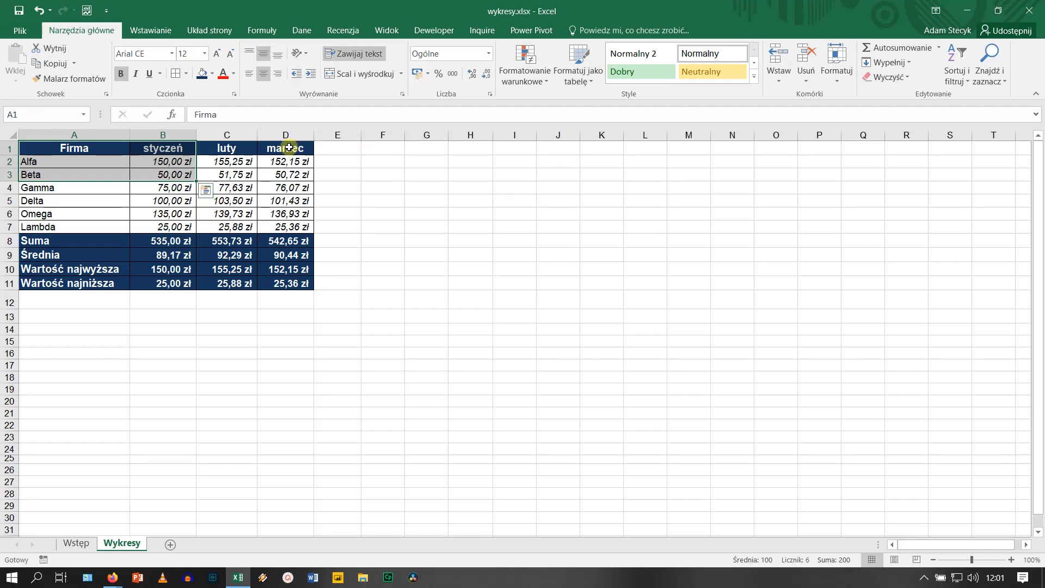
left_click_drag(289, 147, 285, 169)
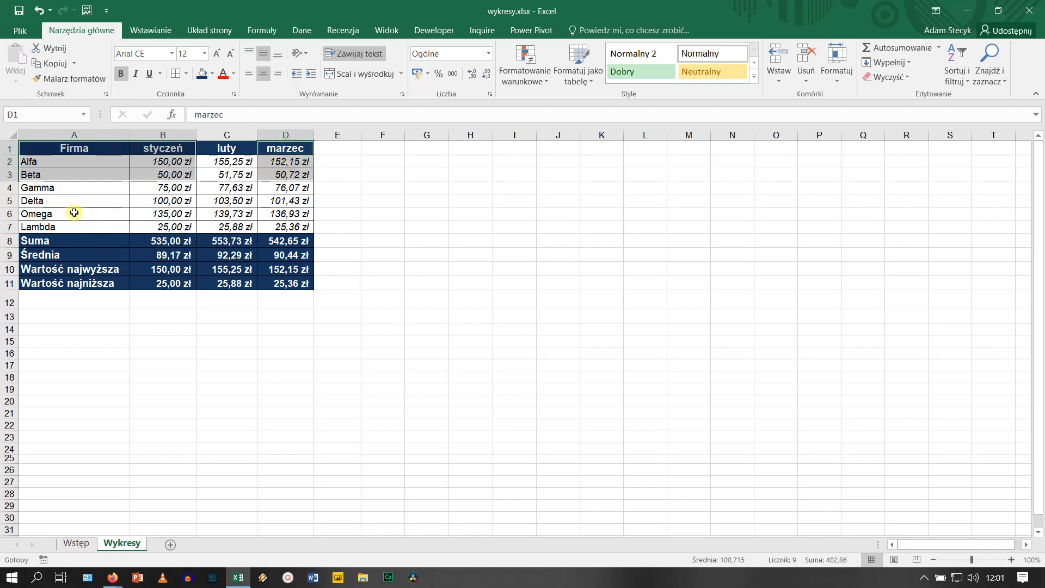
left_click_drag(74, 213, 146, 227)
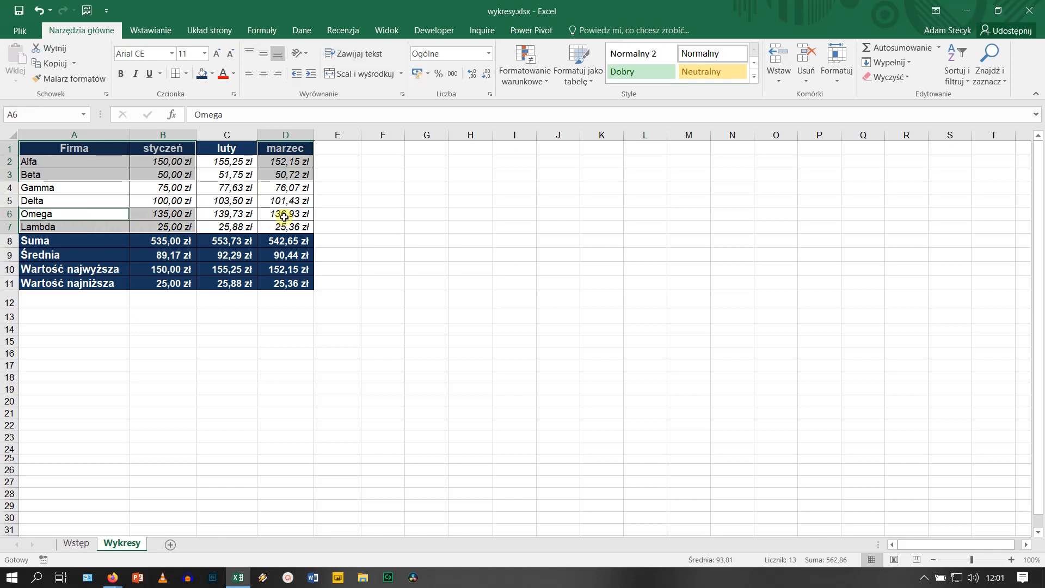
left_click(286, 214, "ctrl")
left_click_drag(285, 214, 286, 225)
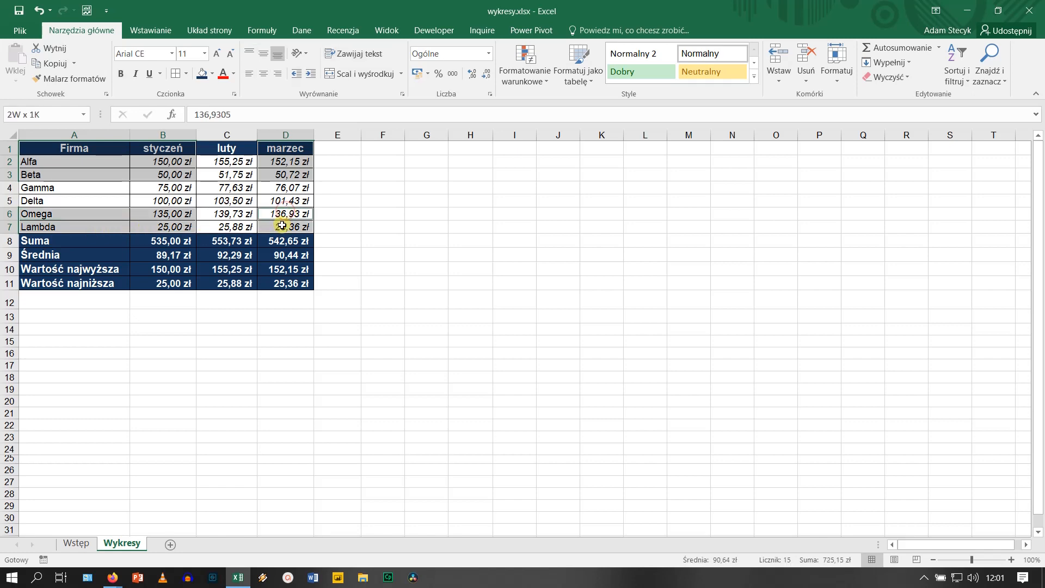
- Insert a clustered column chart from the selected ranges and swap its rows and columns so months lie on the horizontal axis
left_click(151, 30)
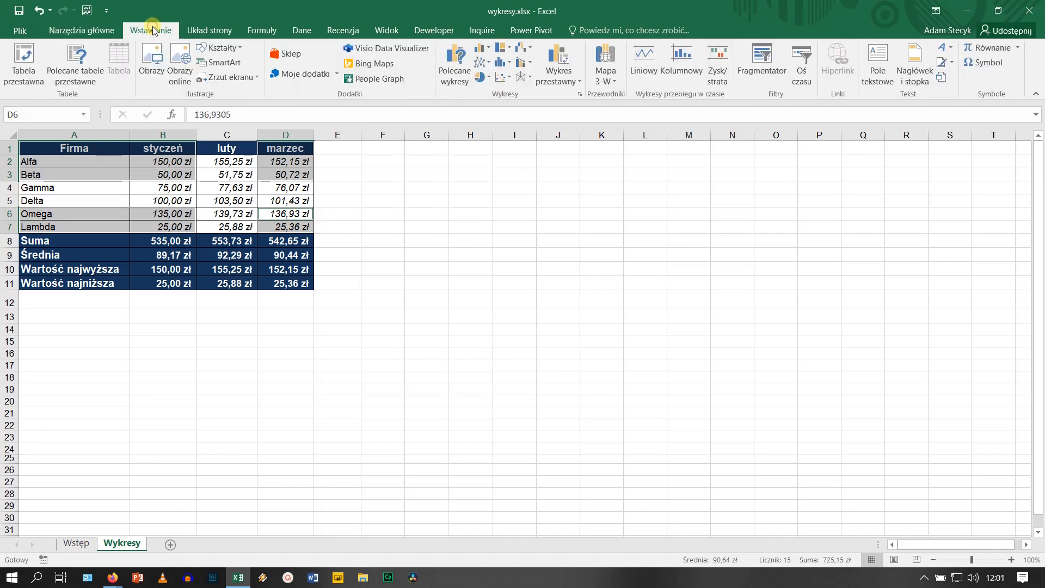
left_click(580, 94)
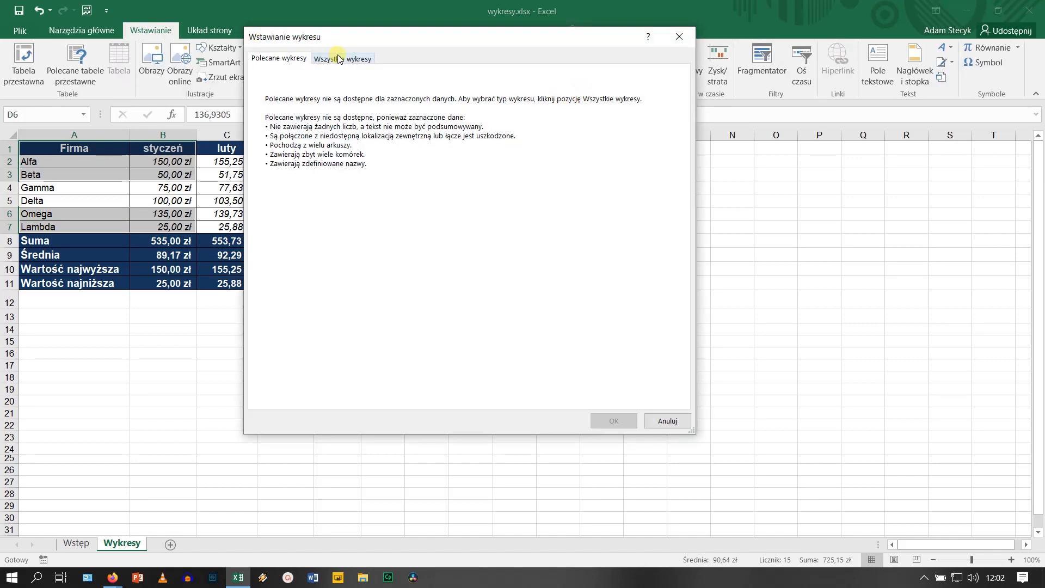
left_click(331, 60)
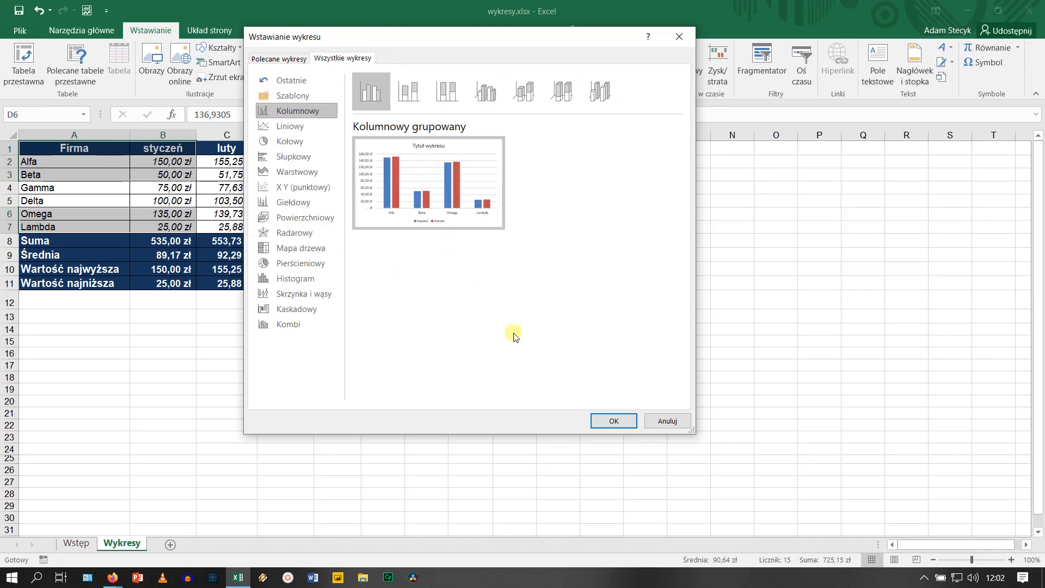
left_click(611, 420)
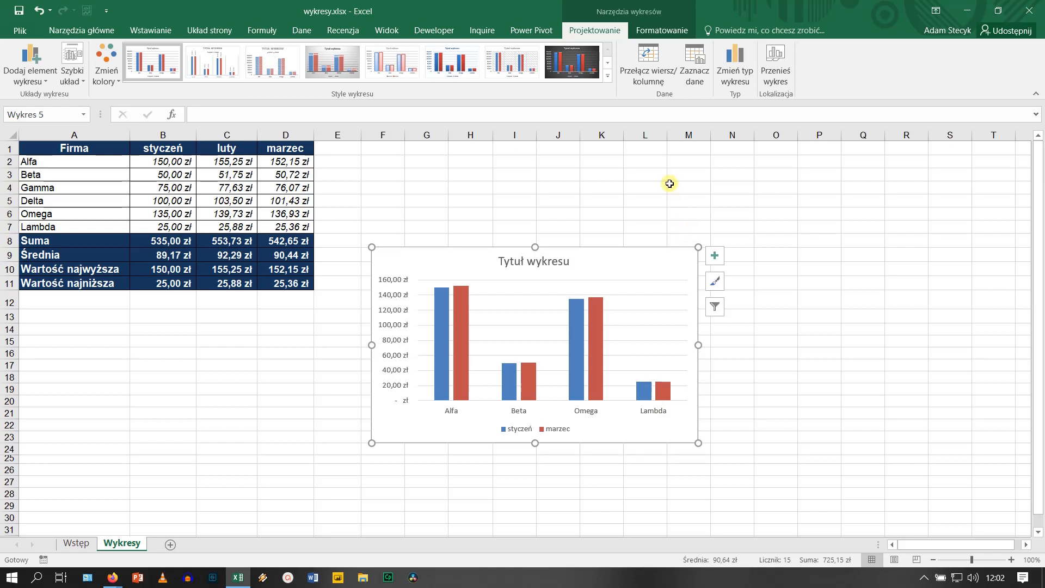
left_click(647, 64)
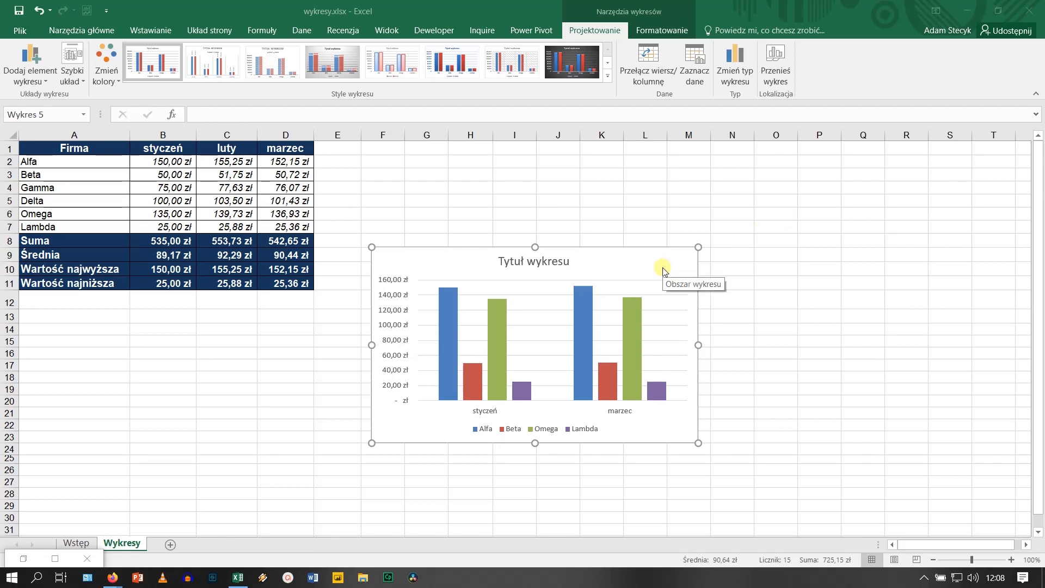
- Replace the current chart with a new clustered column chart of the whole data table, A1:D11
key("Delete")
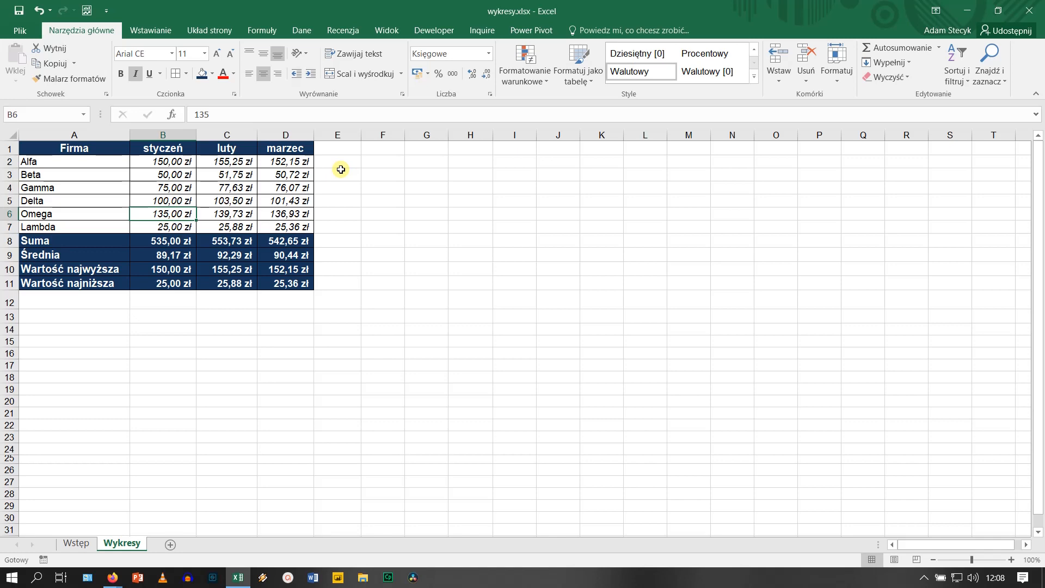
left_click(154, 31)
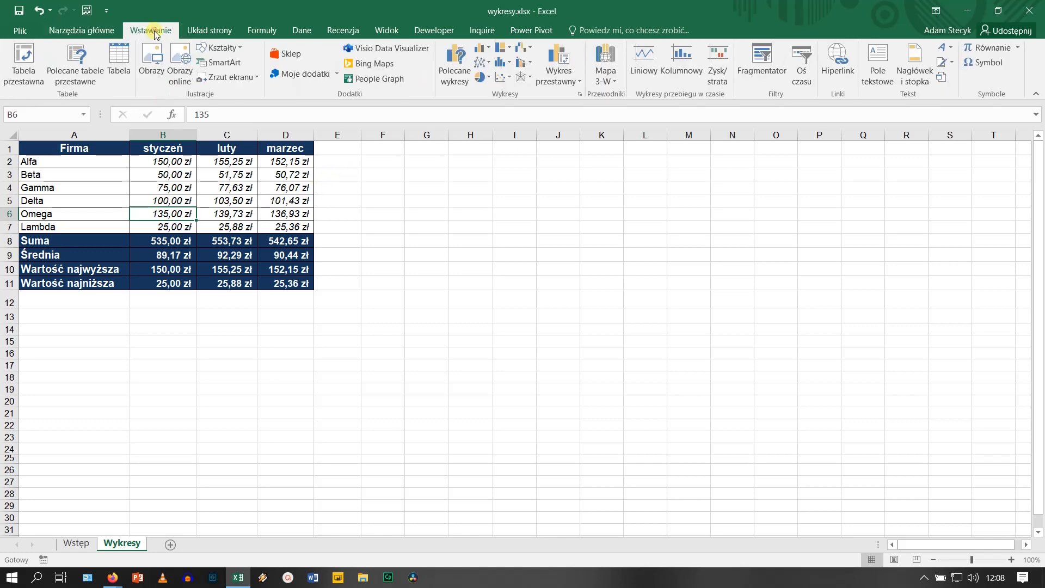
left_click(579, 94)
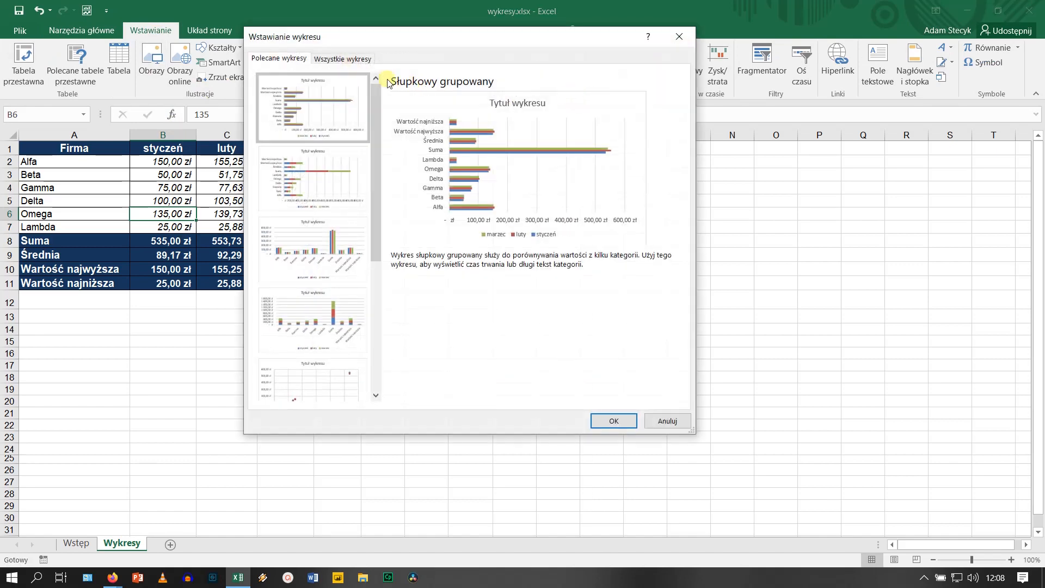
left_click(349, 61)
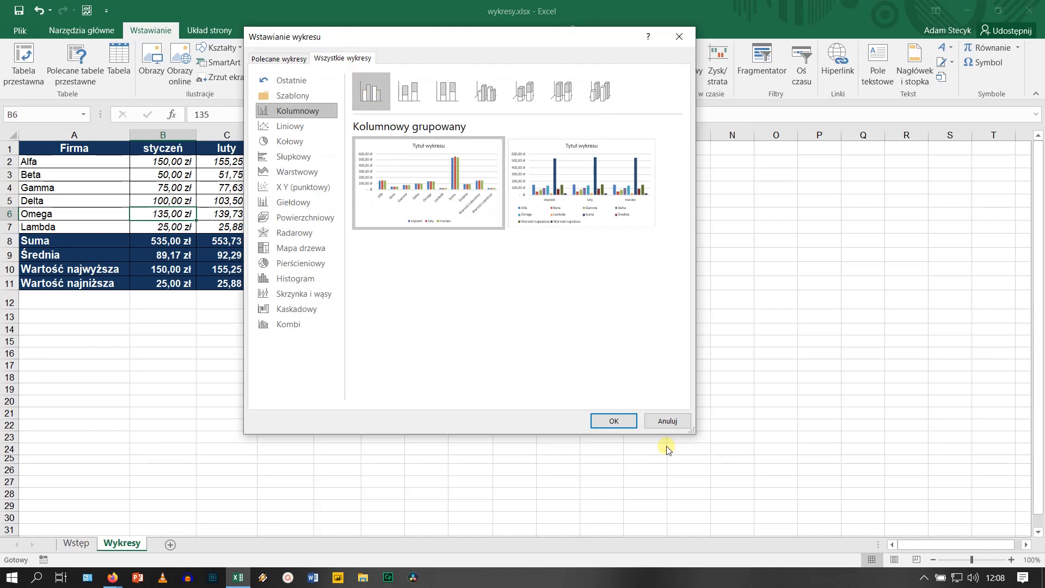
left_click(619, 421)
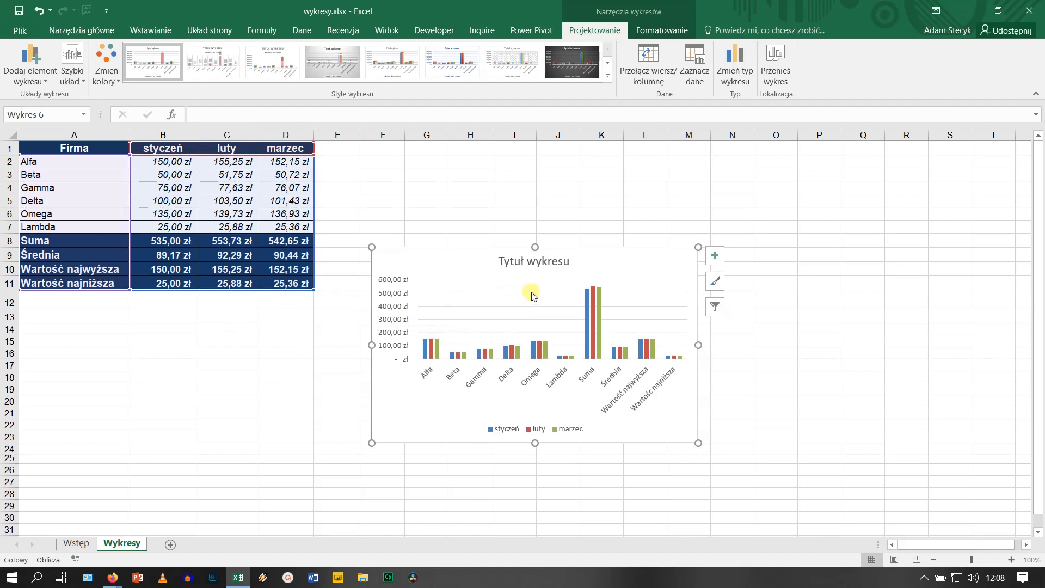
- Exclude the Suma, Średnia, Wartość najwyższa and Wartość najniższa categories from the chart's data source
left_click(693, 61)
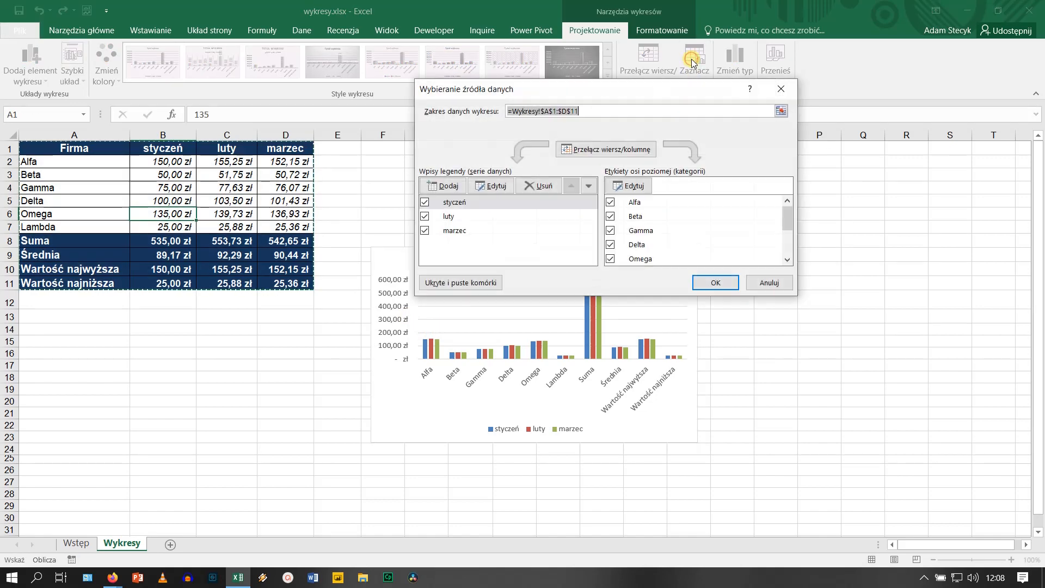
left_click_drag(788, 221, 789, 250)
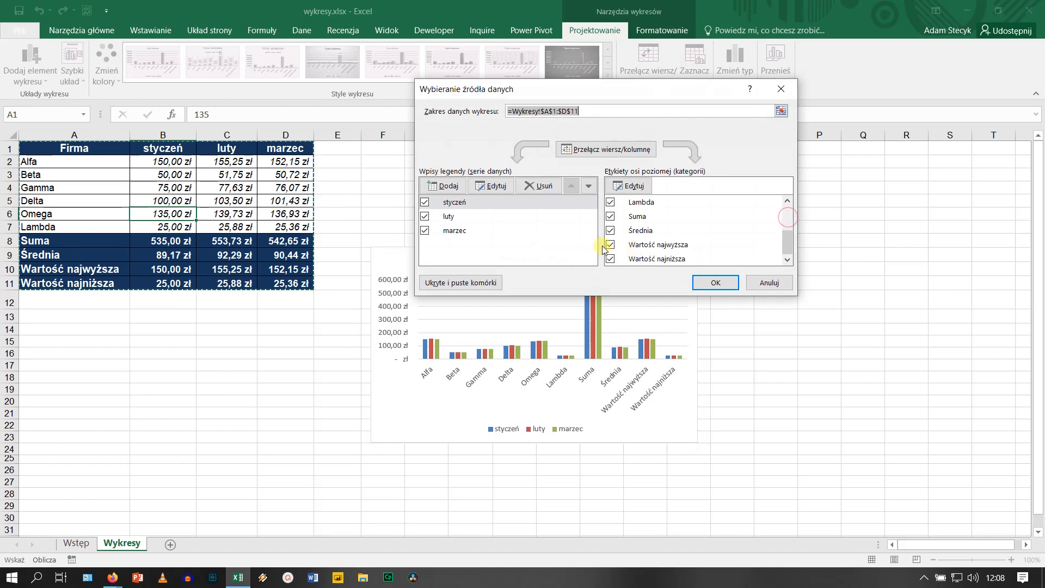
left_click(610, 216)
left_click(610, 230)
left_click(610, 245)
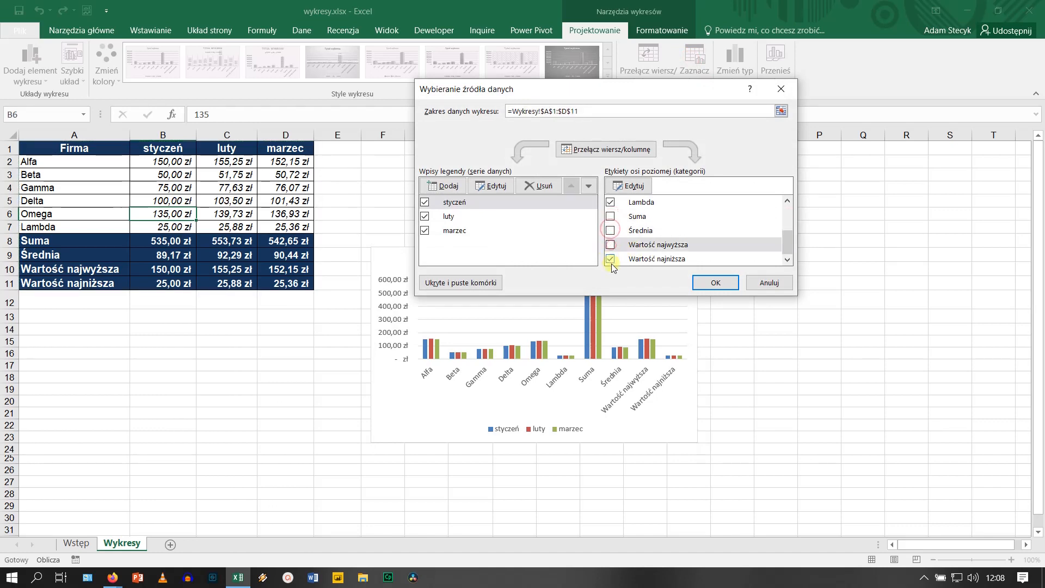
left_click(611, 259)
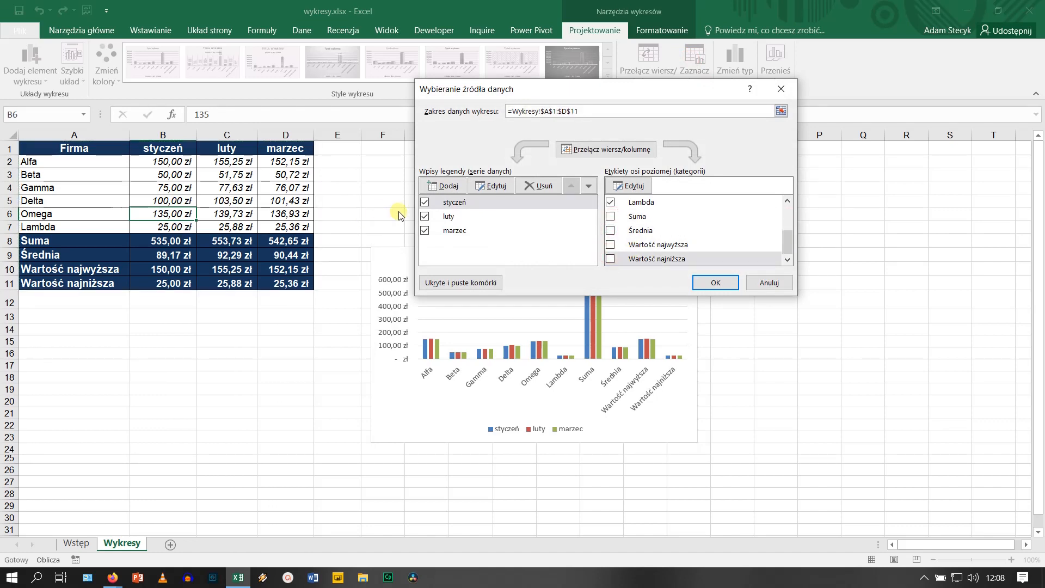
- Exclude the luty series and the Gamma and Delta categories, and swap rows and columns to put months on the horizontal axis
left_click(425, 216)
left_click_drag(790, 238, 784, 211)
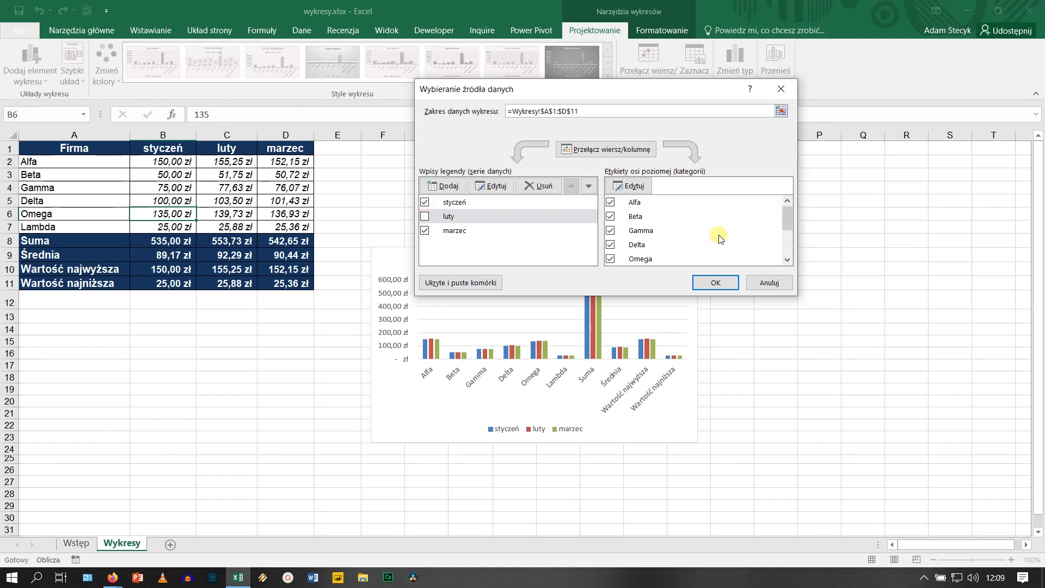
left_click(610, 230)
left_click(612, 245)
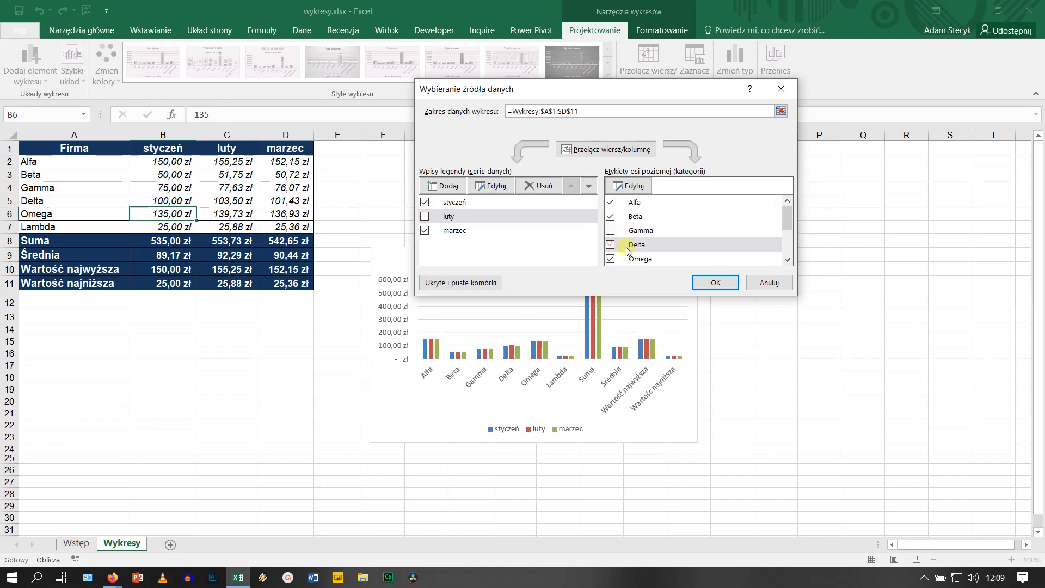
left_click(709, 282)
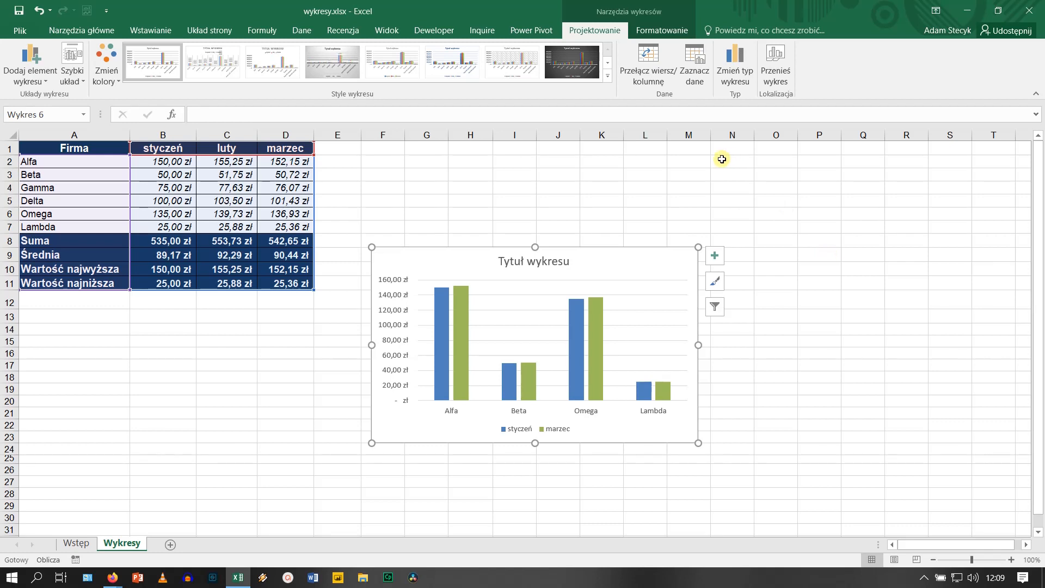
left_click(651, 61)
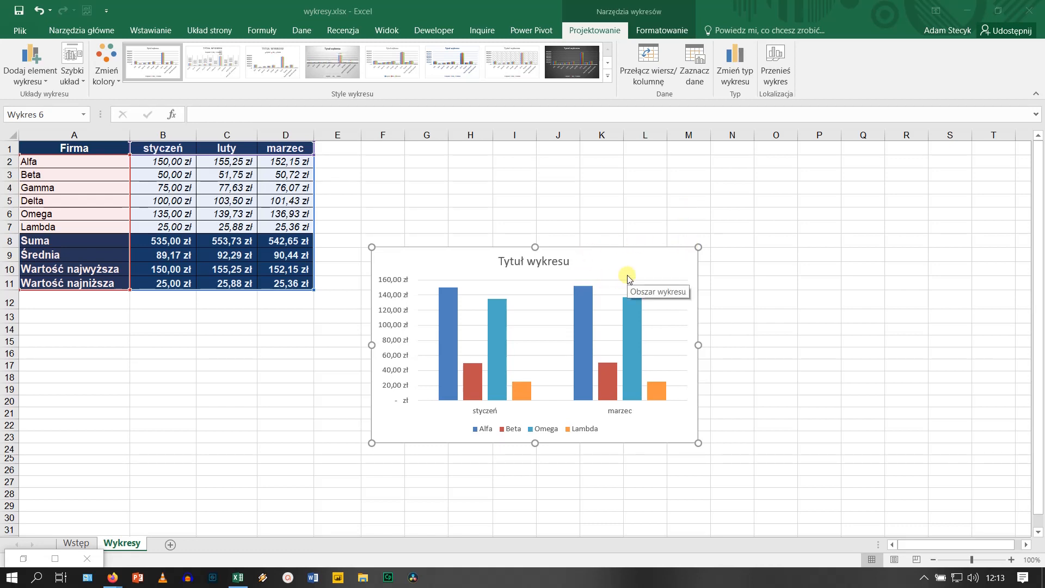
- Restore the luty category and the Gamma and Delta series, and swap rows and columns to put companies on the horizontal axis
left_click(690, 59)
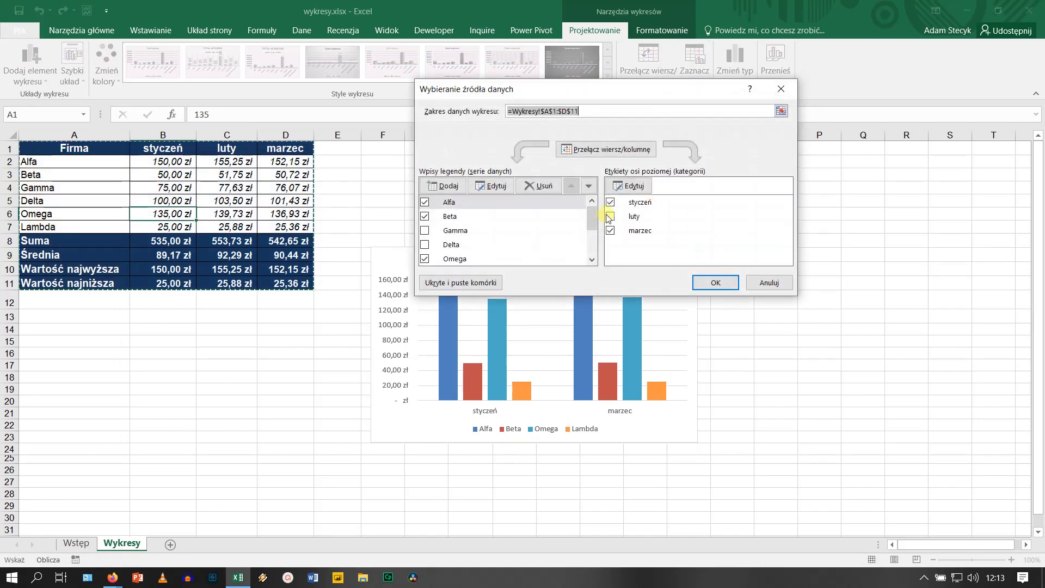
left_click(610, 216)
left_click(425, 230)
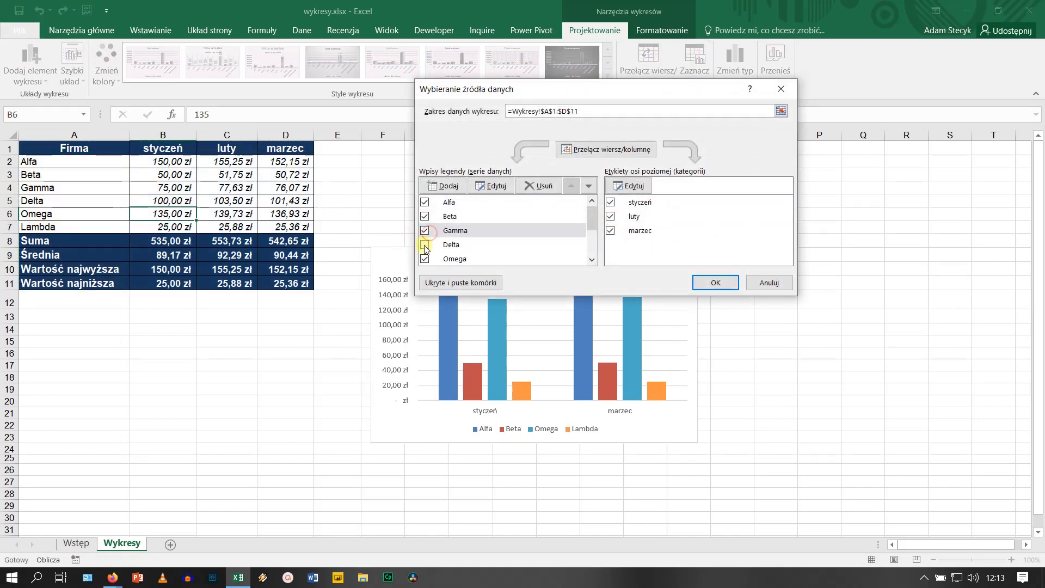
left_click(425, 245)
left_click(734, 286)
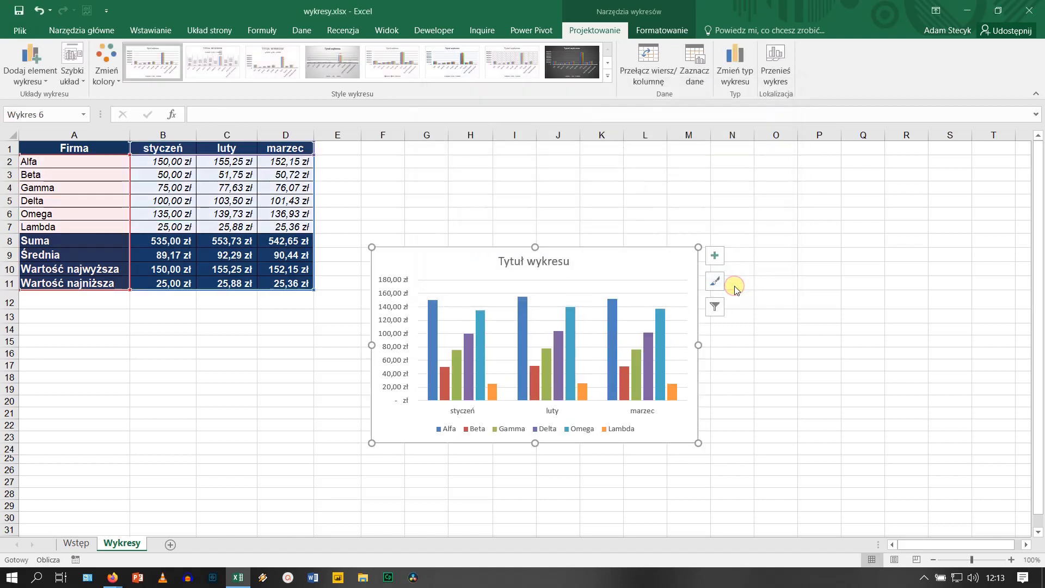
left_click(651, 65)
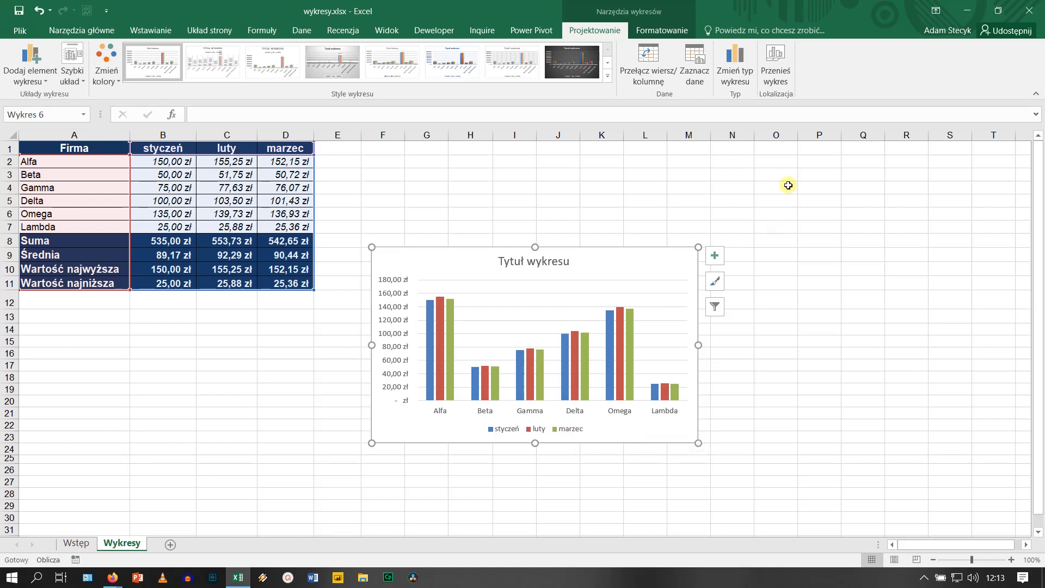
- Change the chart type to stacked column and swap its rows and columns, placing months on the horizontal axis
left_click(735, 59)
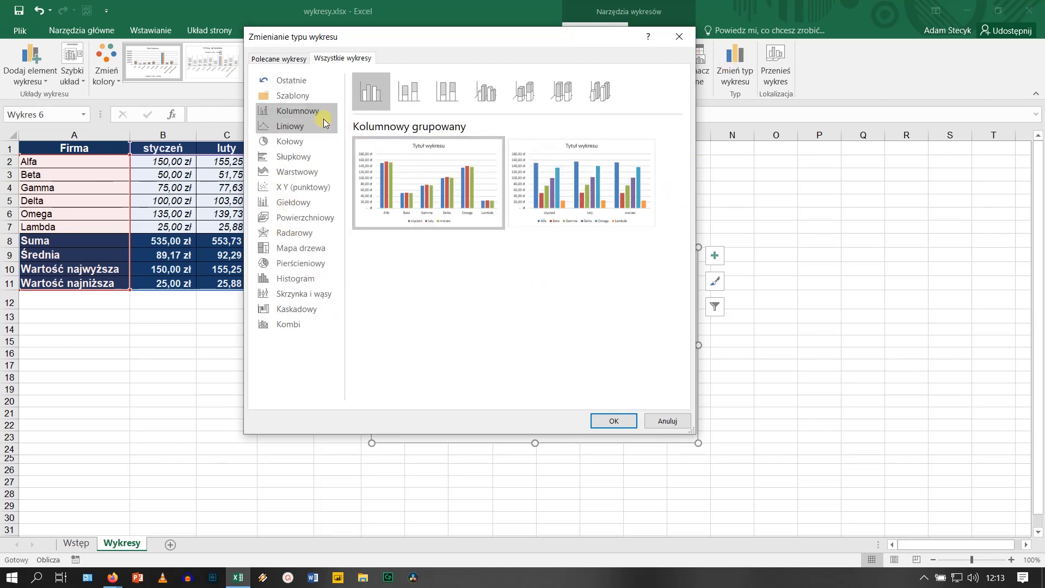
left_click(410, 100)
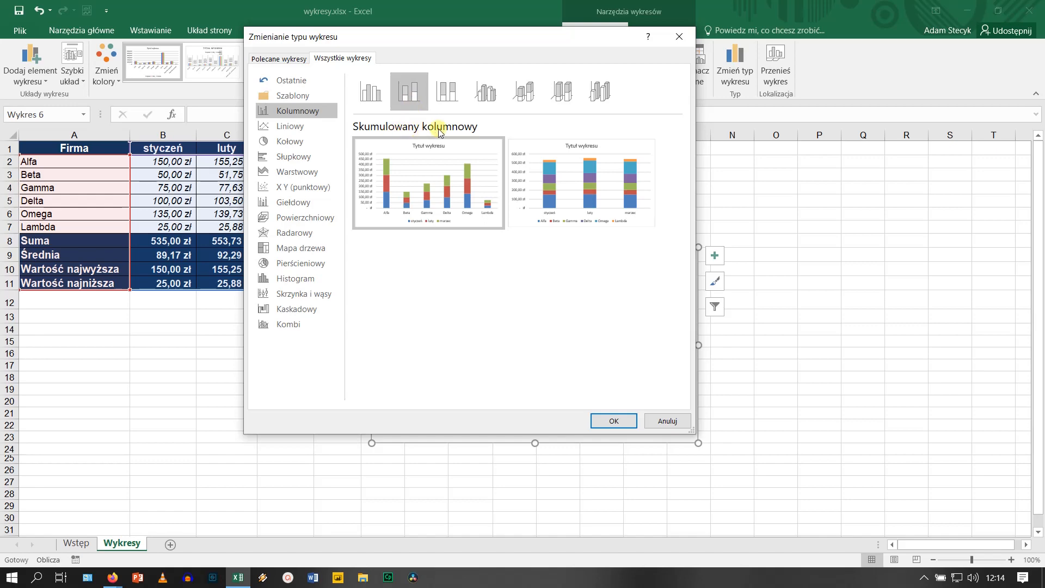
left_click(621, 424)
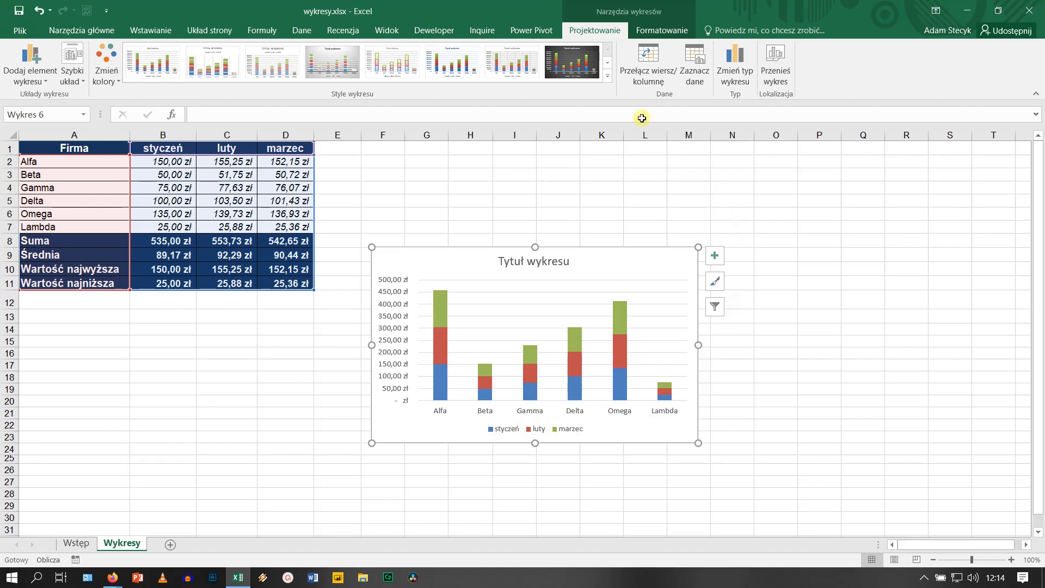
left_click(648, 61)
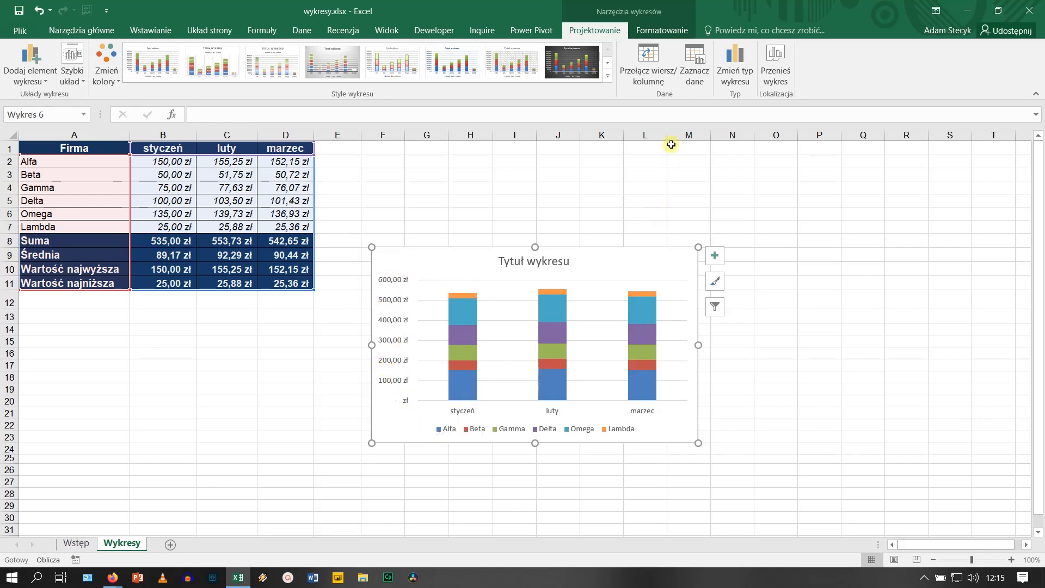
- Change the chart type to 100% stacked column and swap its rows and columns, placing companies on the horizontal axis
left_click(740, 69)
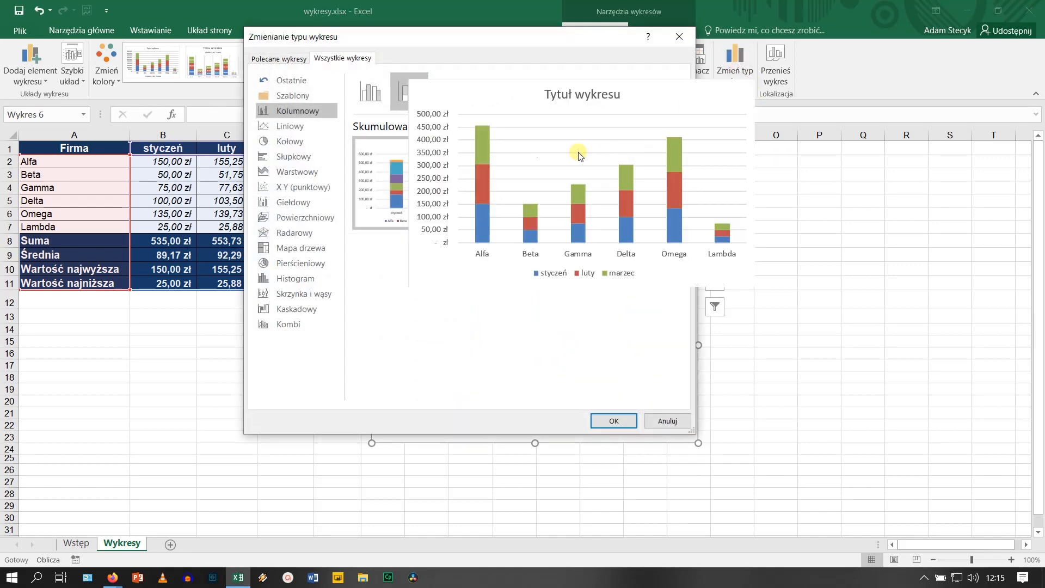
left_click(448, 98)
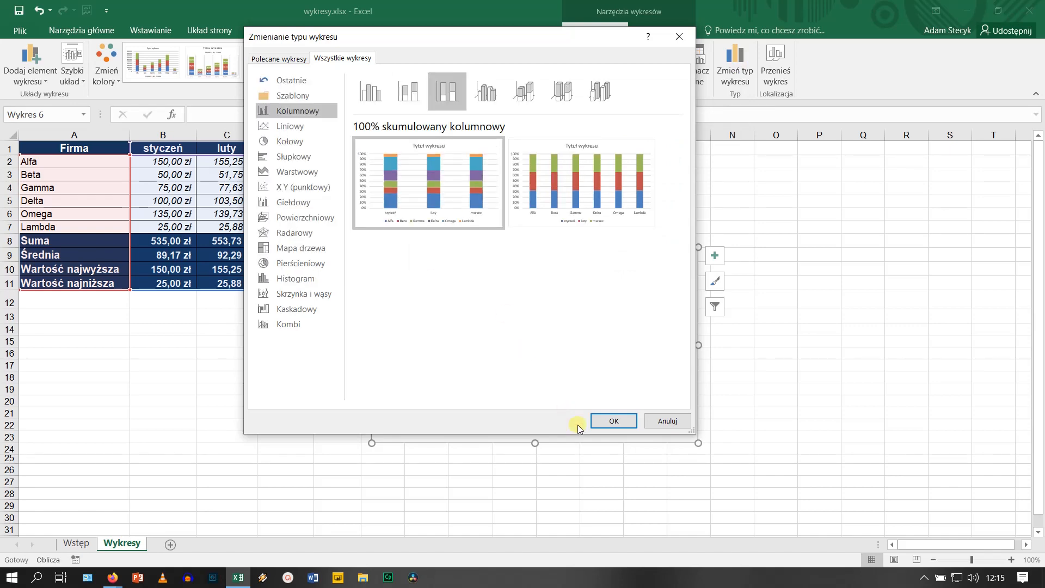
left_click(615, 422)
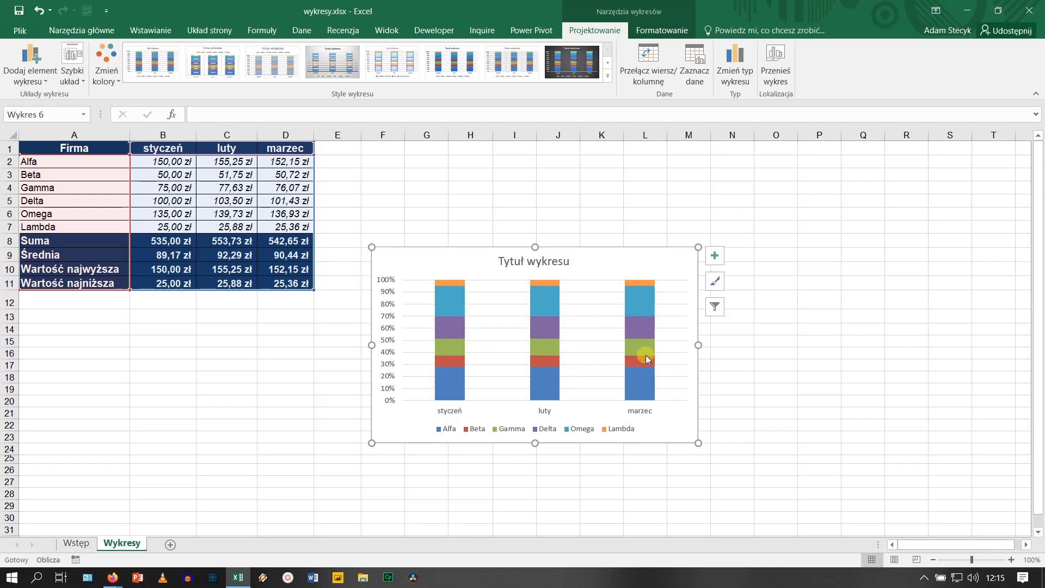
mouse_move(637, 314)
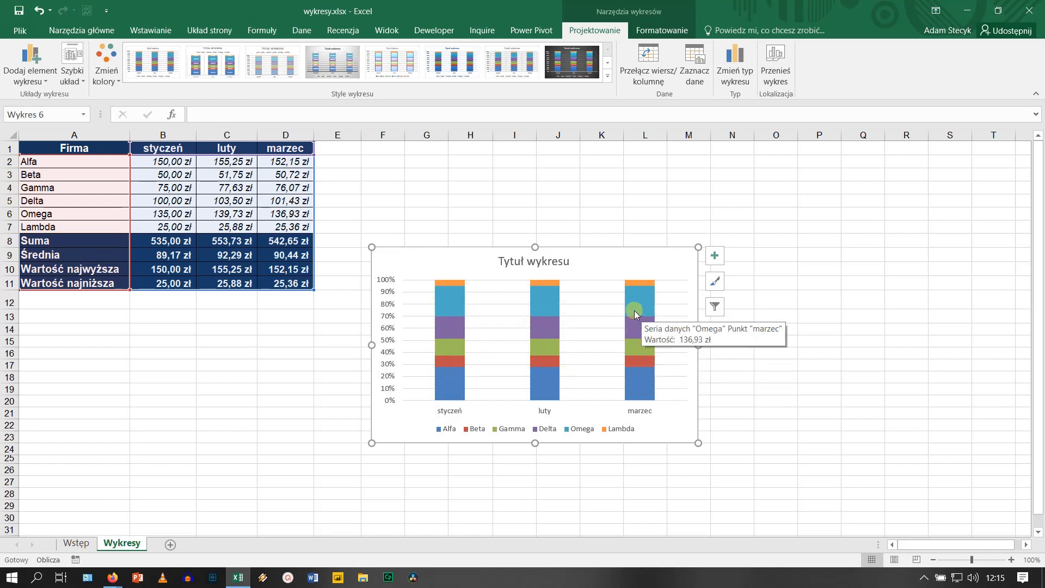
left_click(654, 60)
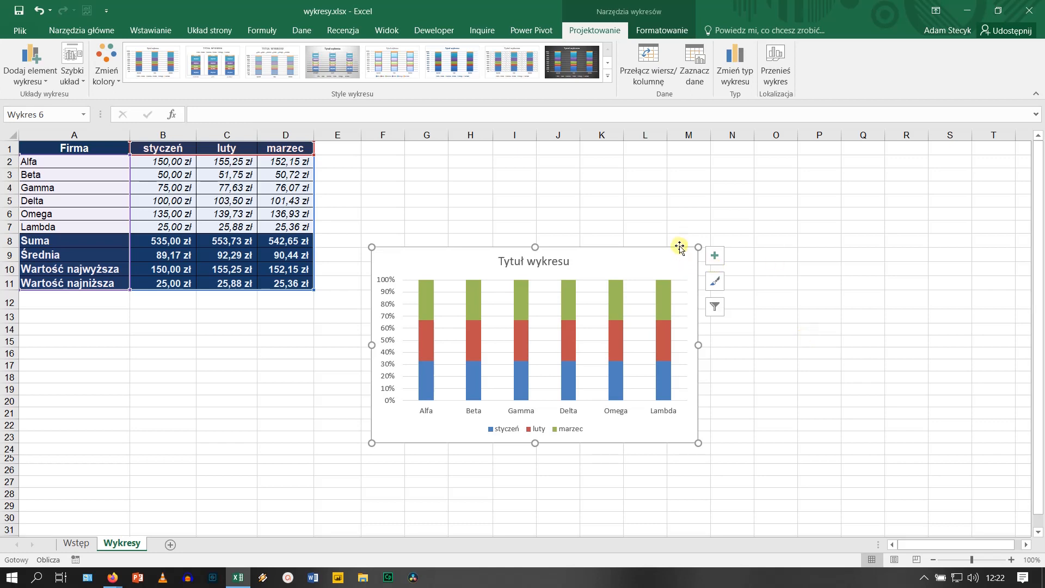
- Delete the 100% stacked column chart and insert a clustered bar chart of A1:D7 with companies on the vertical axis
key("Delete")
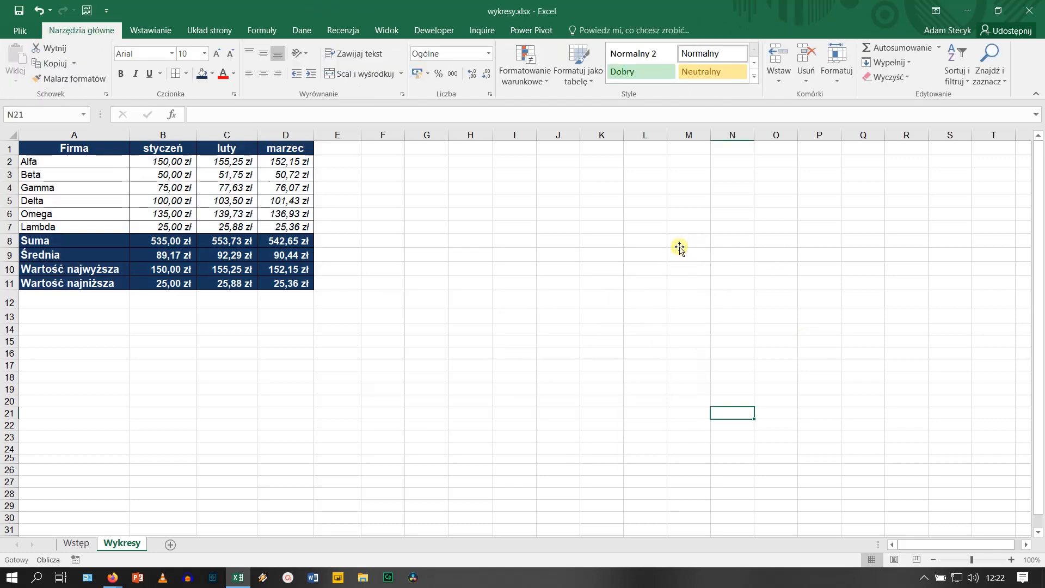
left_click_drag(101, 148, 305, 229)
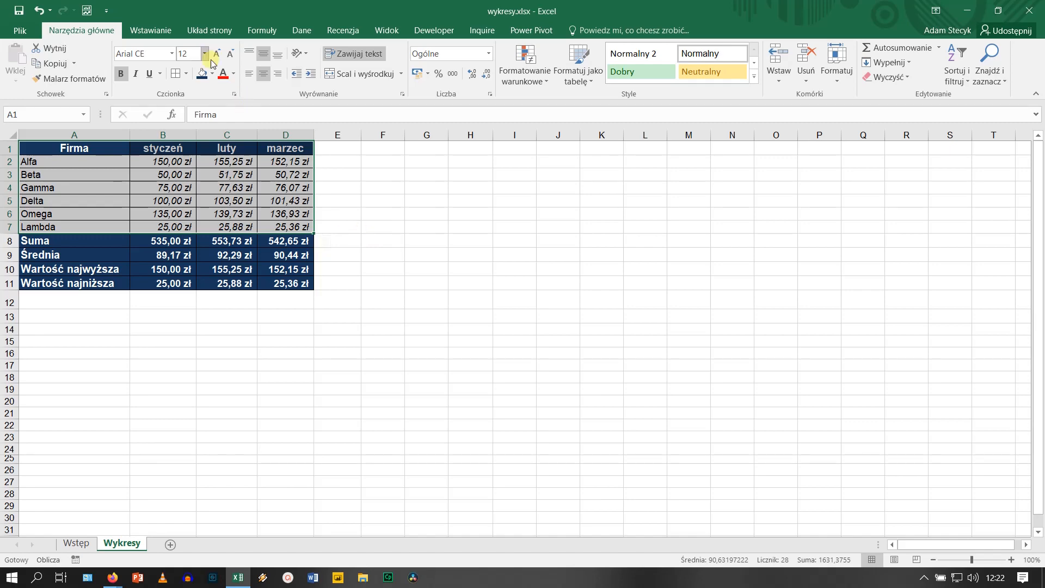
left_click(162, 27)
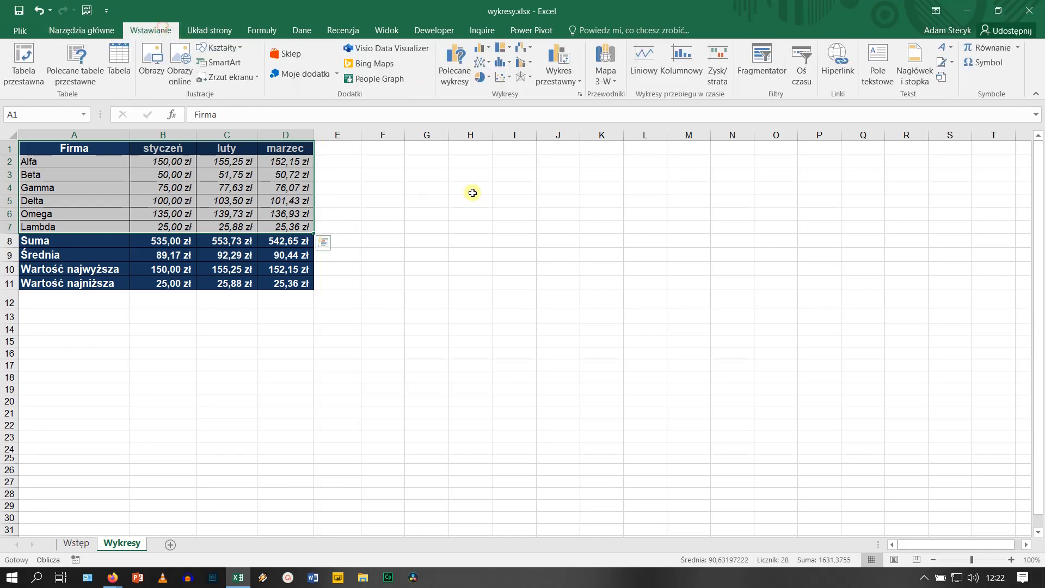
left_click(579, 94)
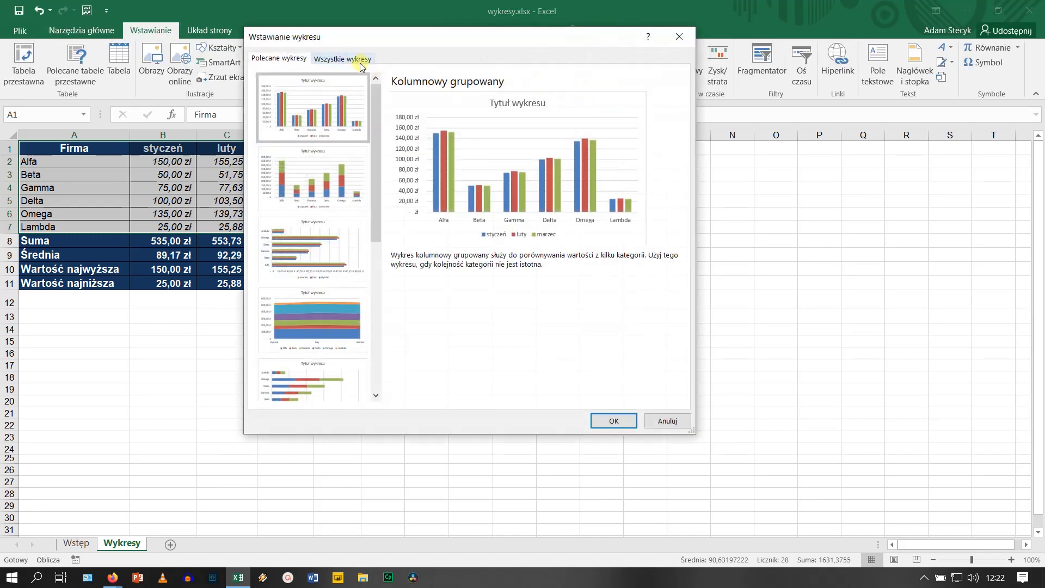
left_click(361, 62)
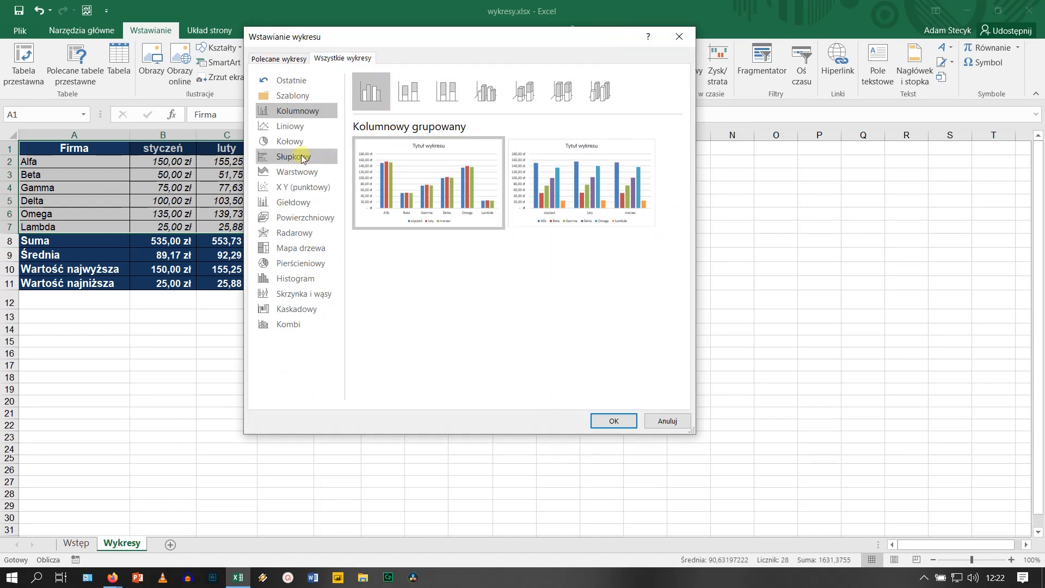
left_click(302, 158)
mouse_move(390, 174)
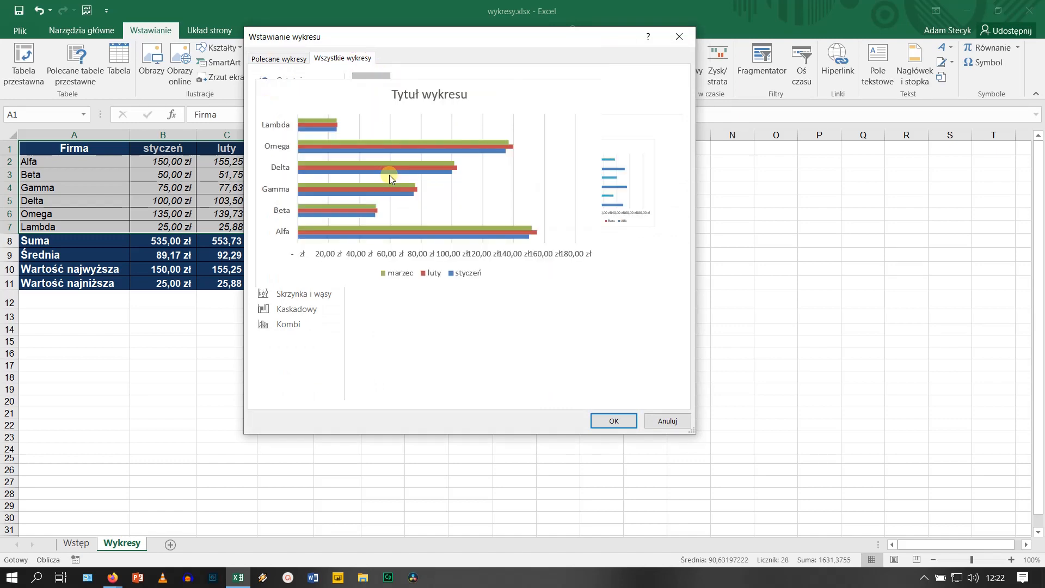
left_click(609, 421)
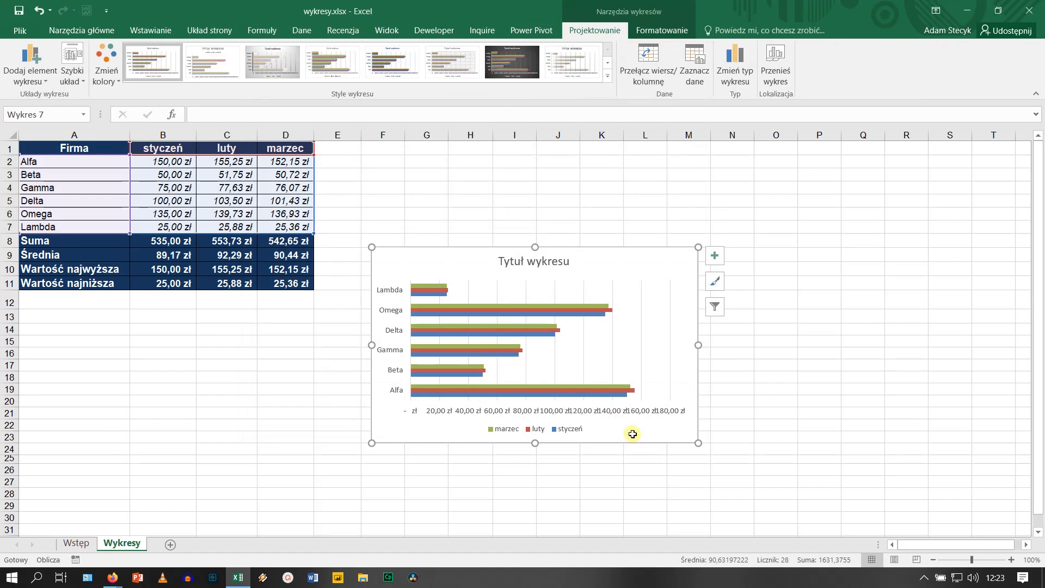
- Change the chart type to stacked bar, then swap its rows and columns to months and back to companies on the vertical axis
left_click(735, 65)
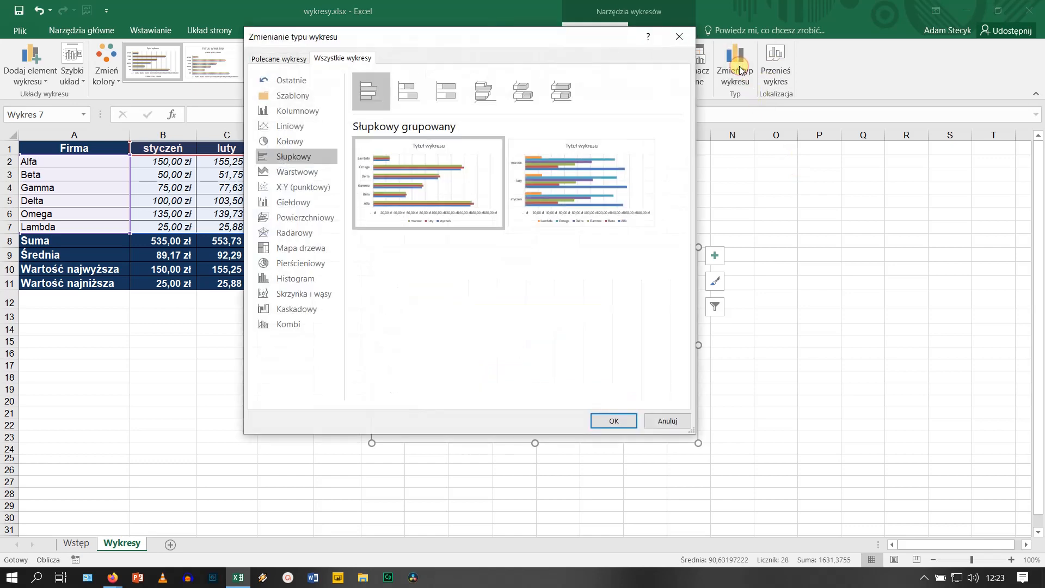
left_click(407, 93)
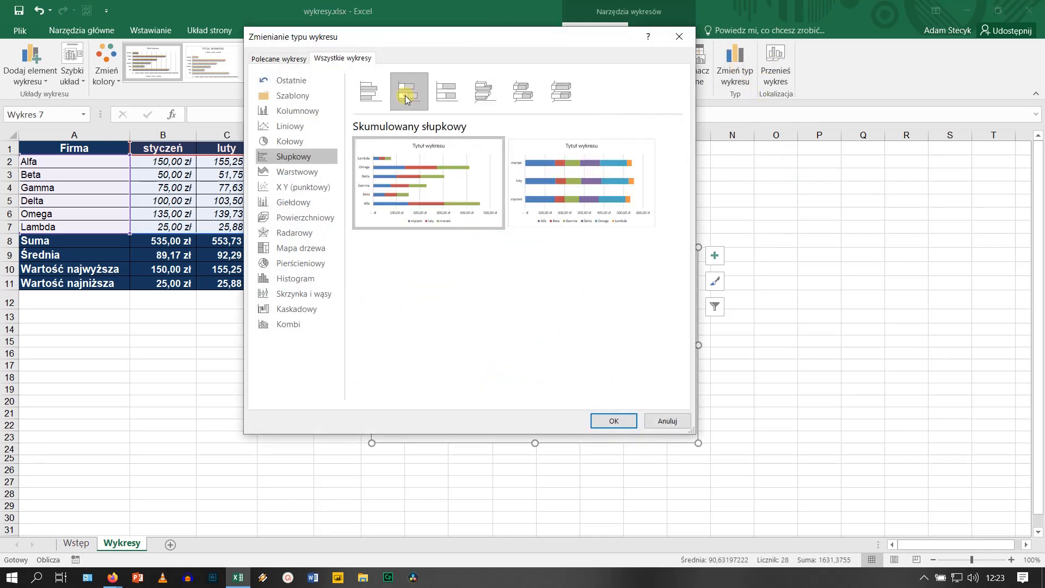
left_click(604, 420)
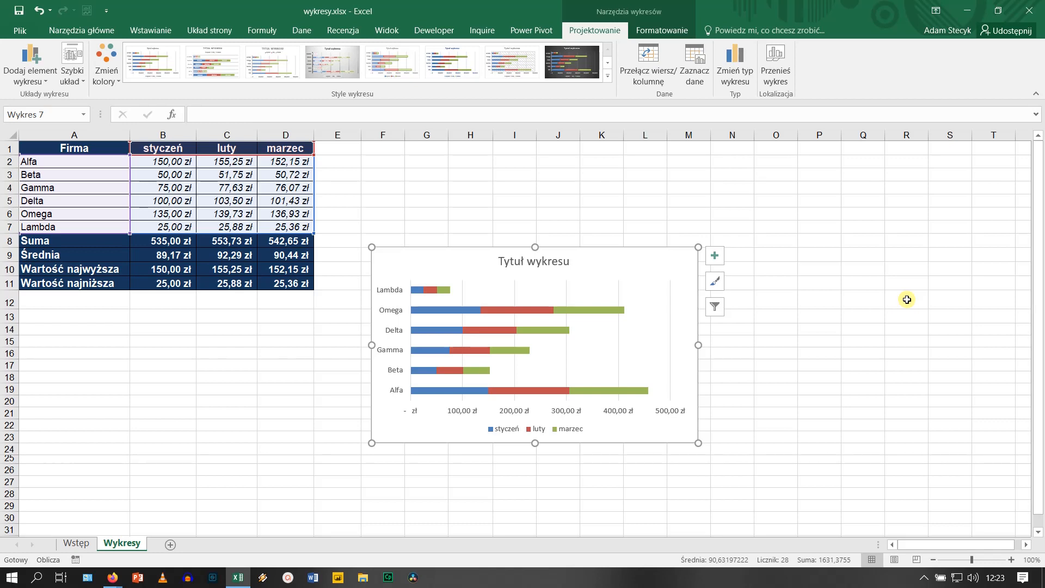
left_click(652, 71)
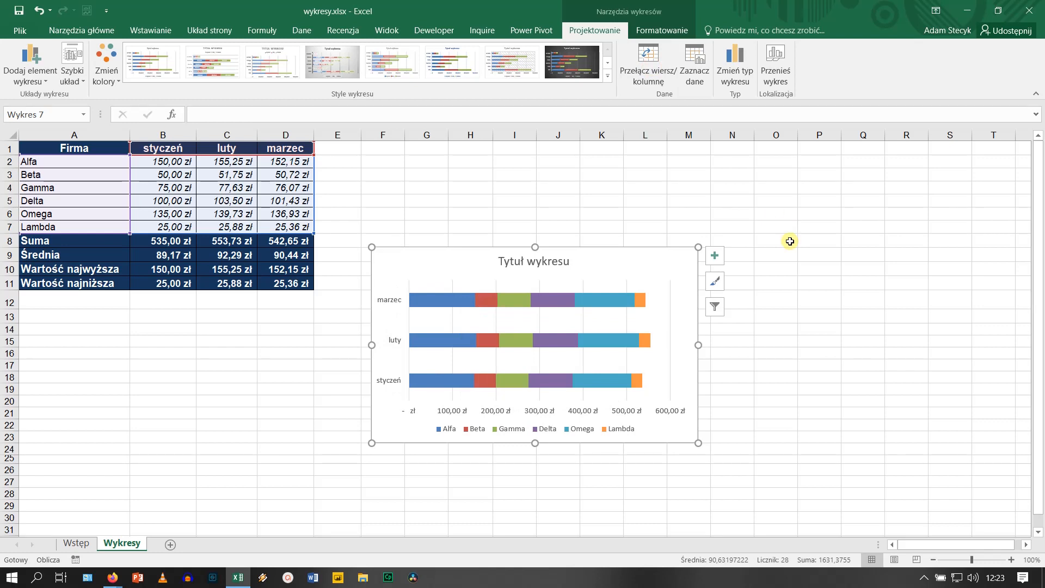
left_click(647, 57)
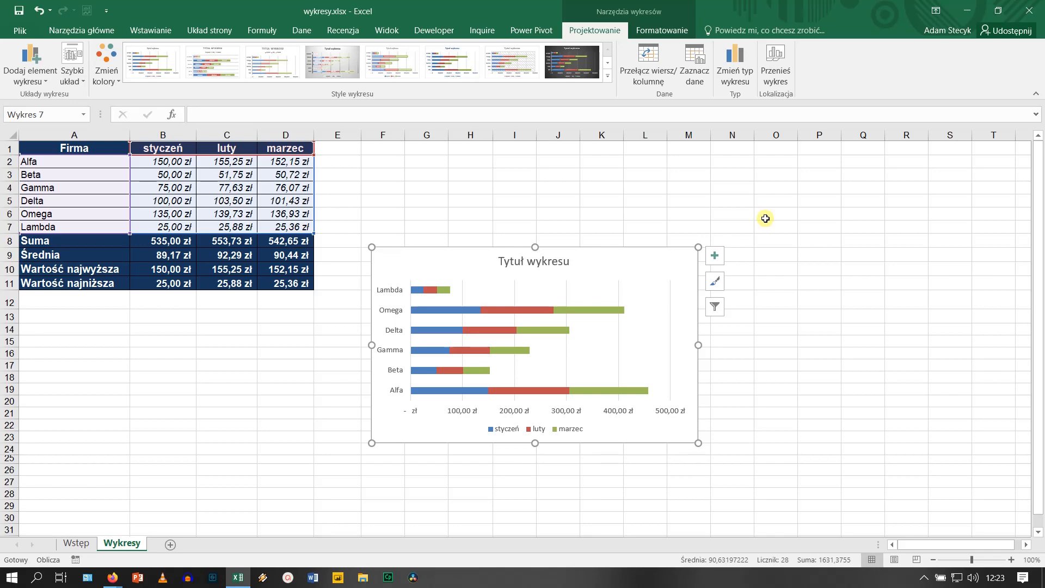
- Change the chart type to 100% stacked bar, switching its vertical axis to months and back to companies
left_click(746, 64)
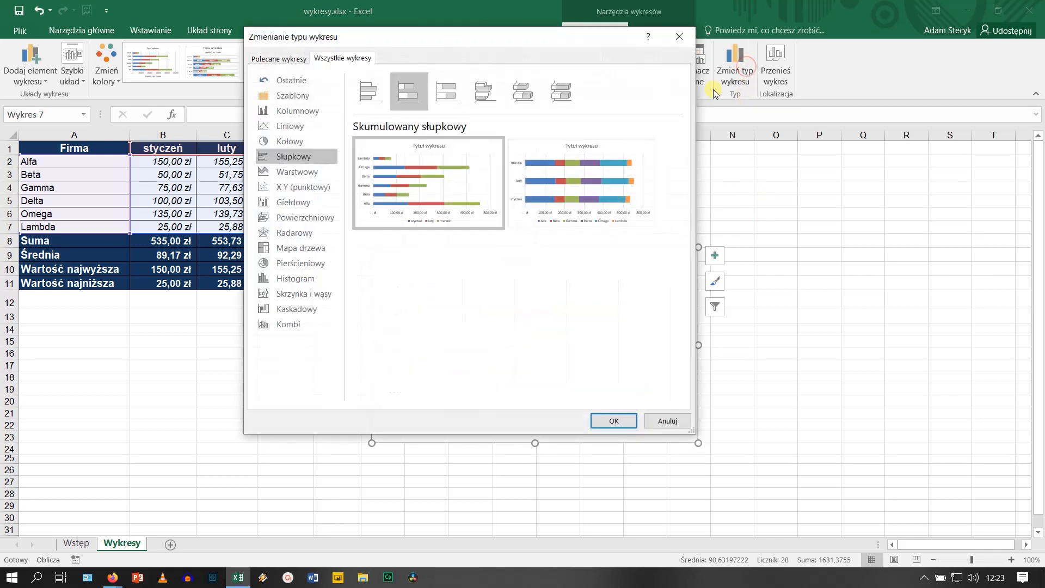
left_click(448, 92)
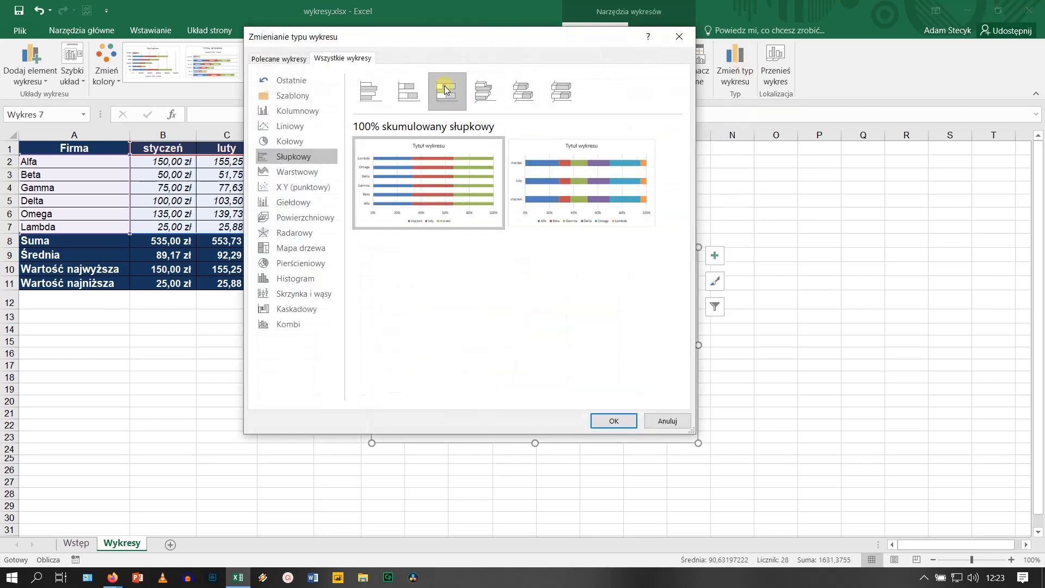
left_click(620, 421)
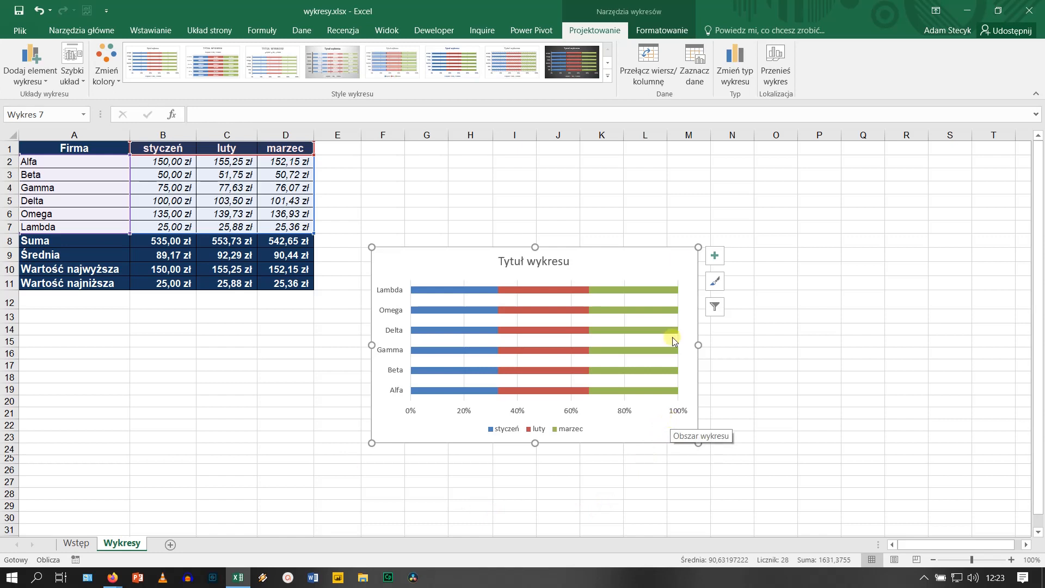
left_click(653, 64)
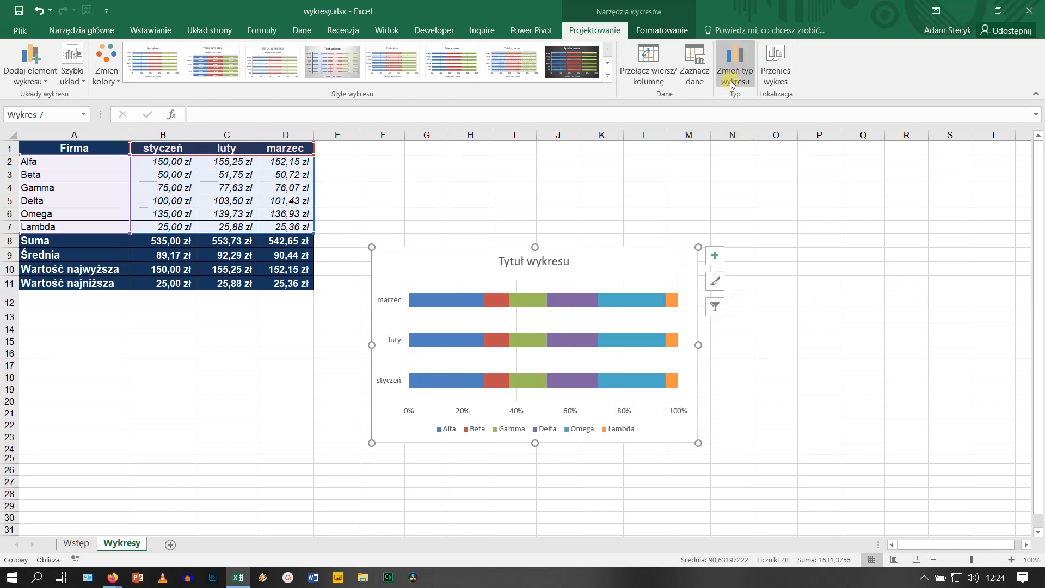
left_click(651, 71)
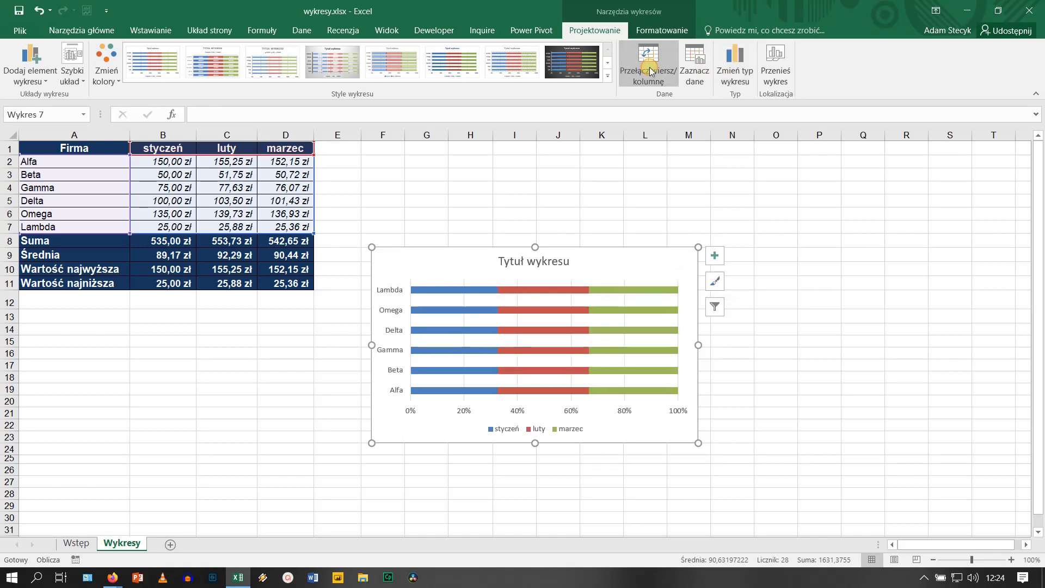
- Change the chart type to stacked area and swap its rows and columns to place months on the horizontal axis
left_click(744, 70)
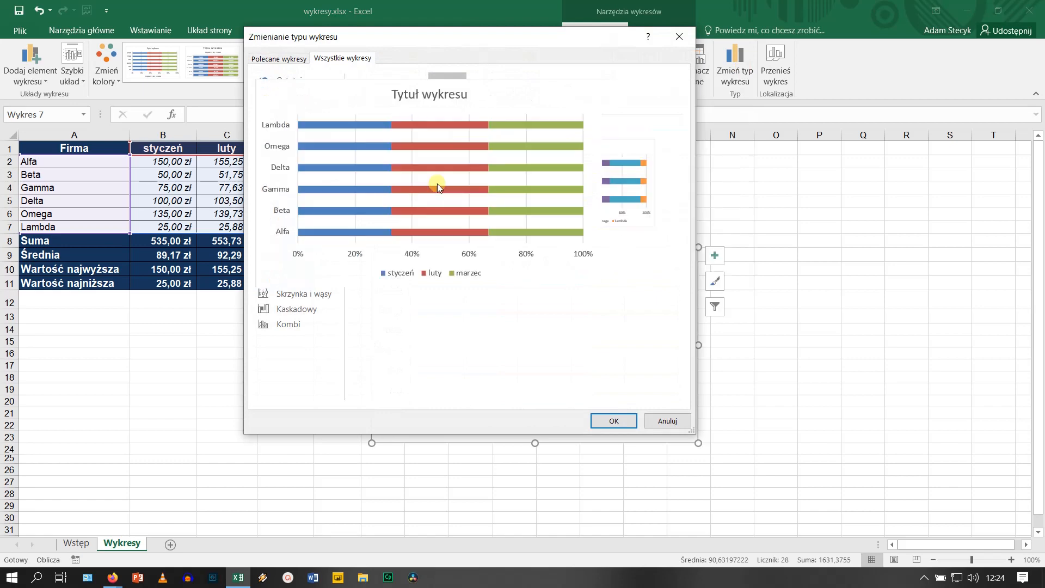
left_click(297, 170)
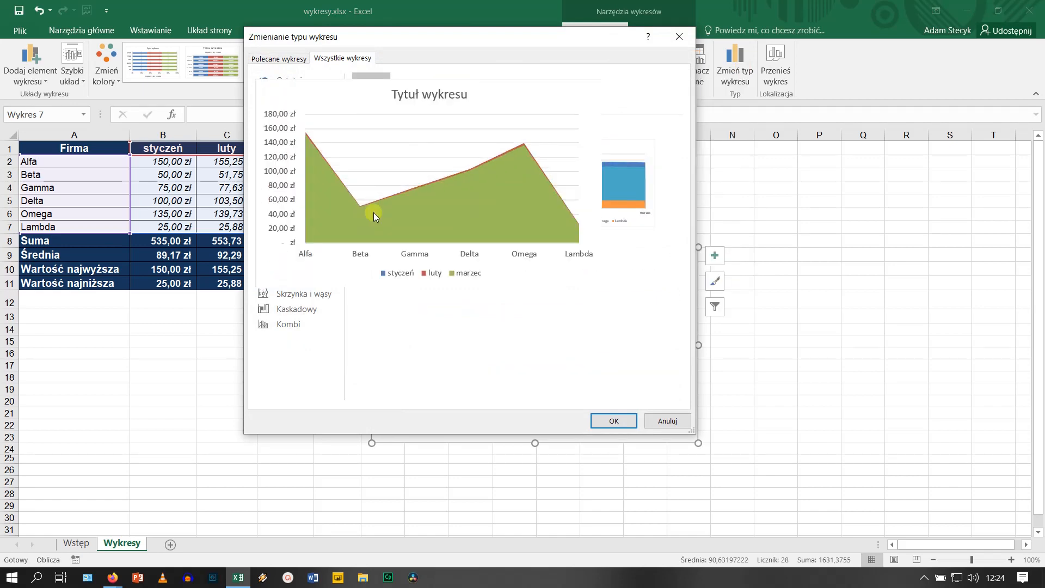
left_click(411, 89)
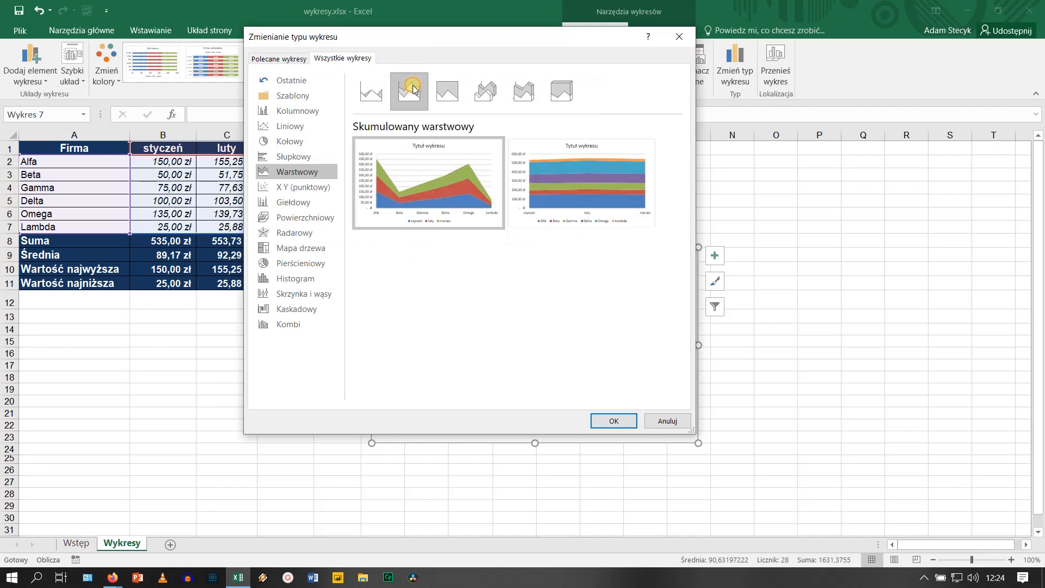
left_click(605, 421)
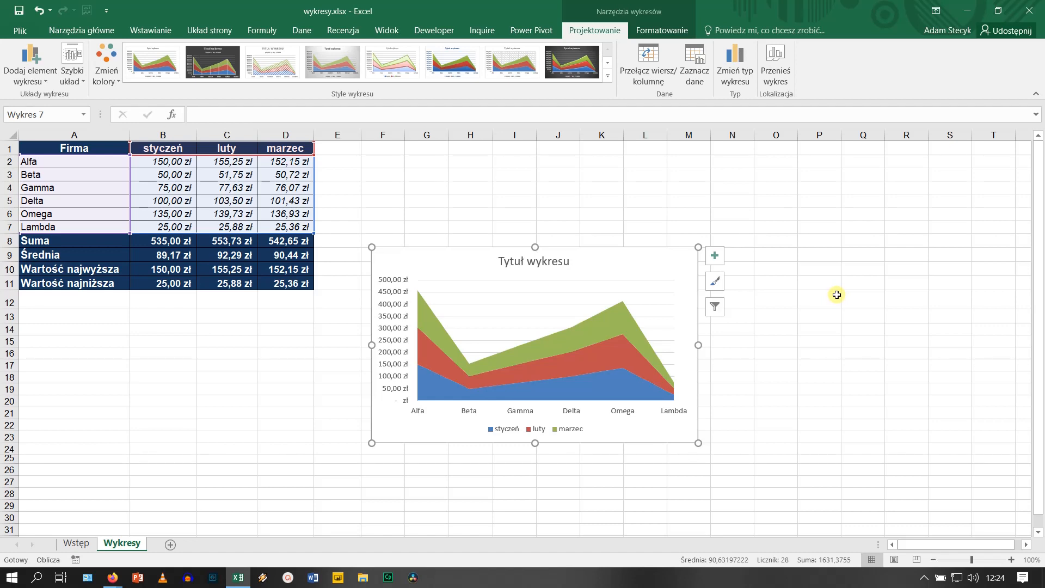
left_click(649, 61)
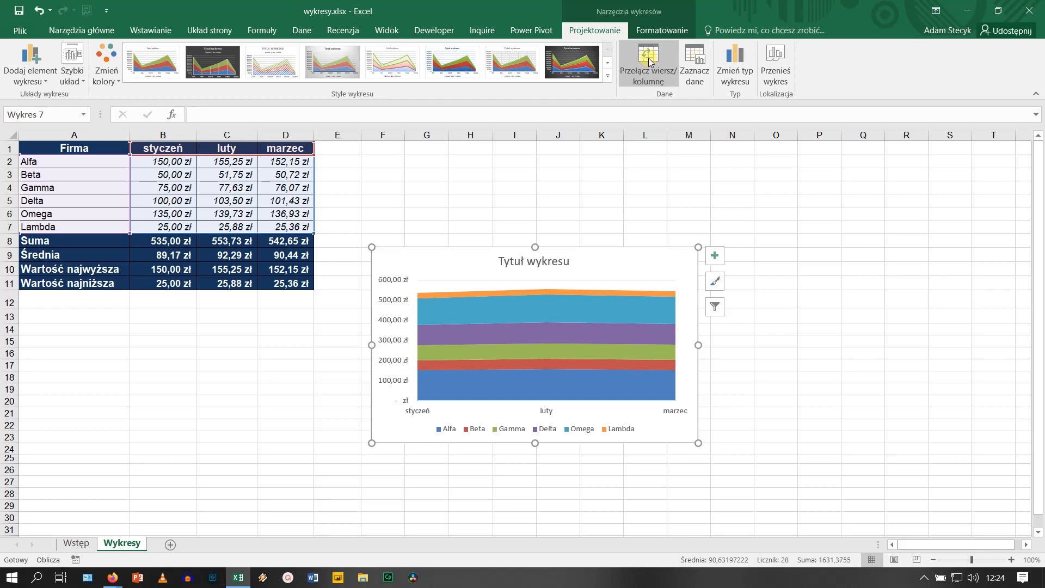
left_click(732, 226)
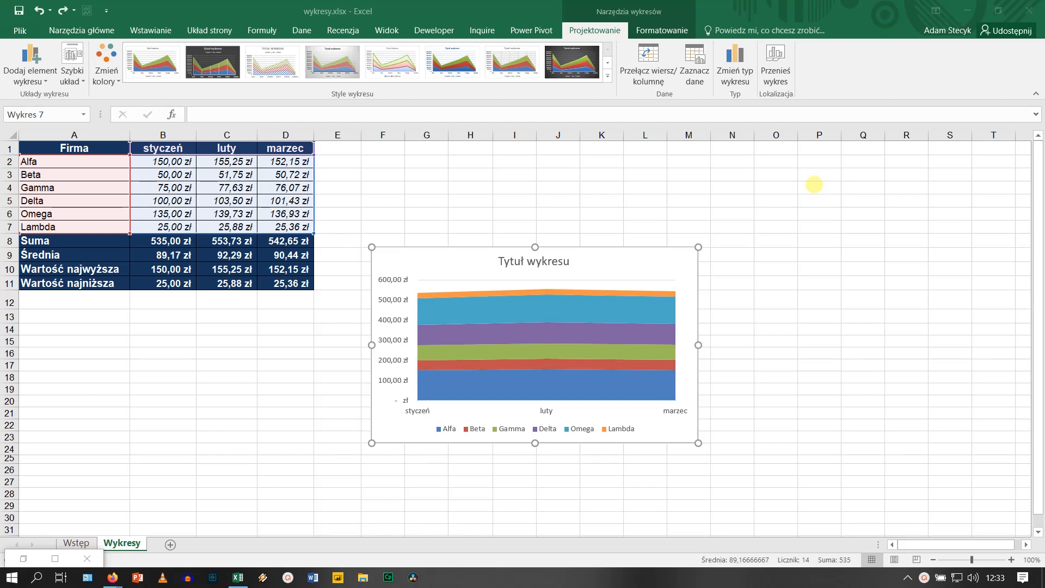
- Delete the stacked area chart and insert a 3-D pie chart of the styczeń values in A1:B7
left_click(667, 256)
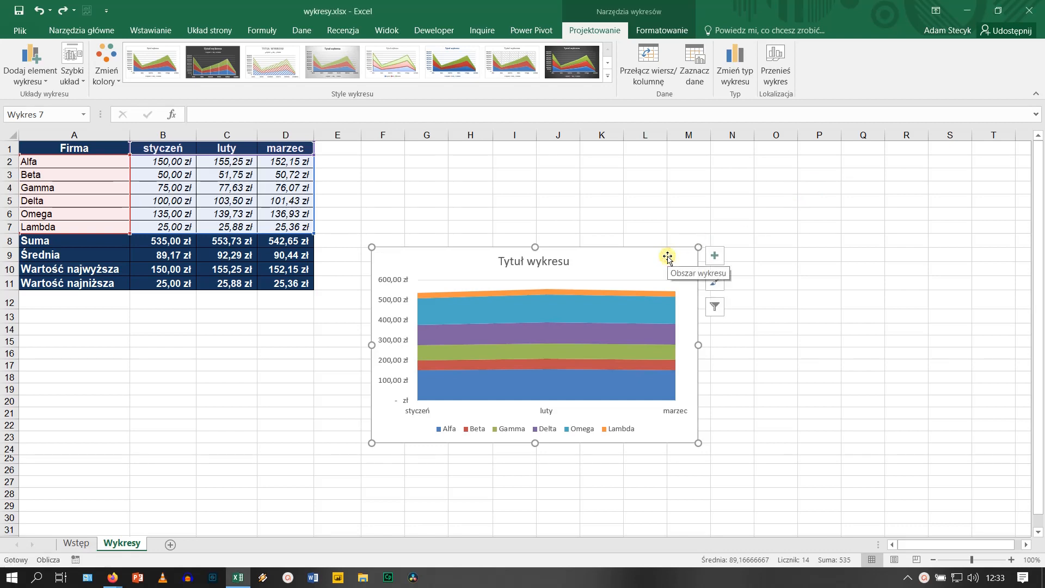
key("Delete")
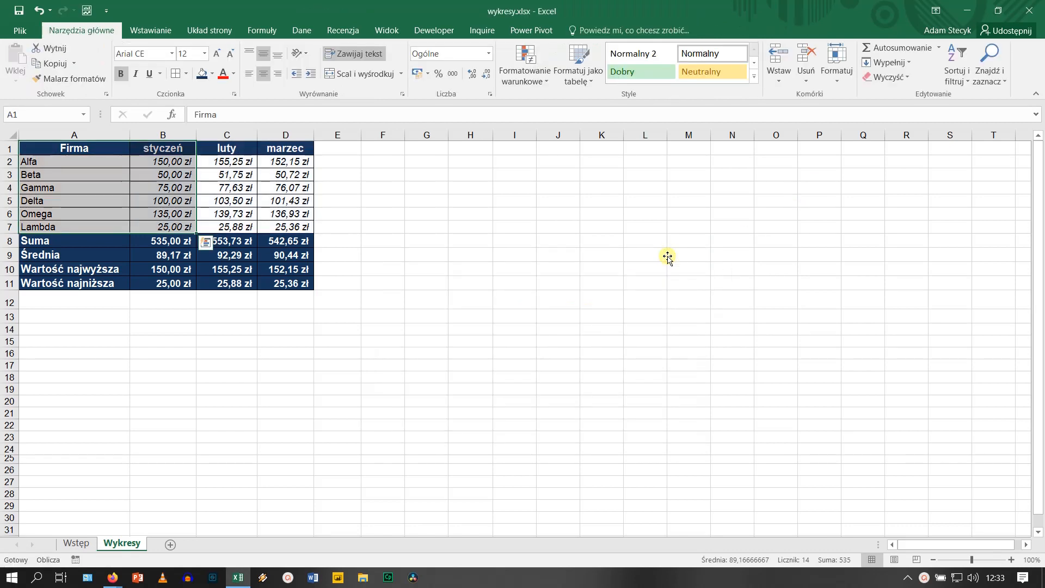
left_click(248, 303)
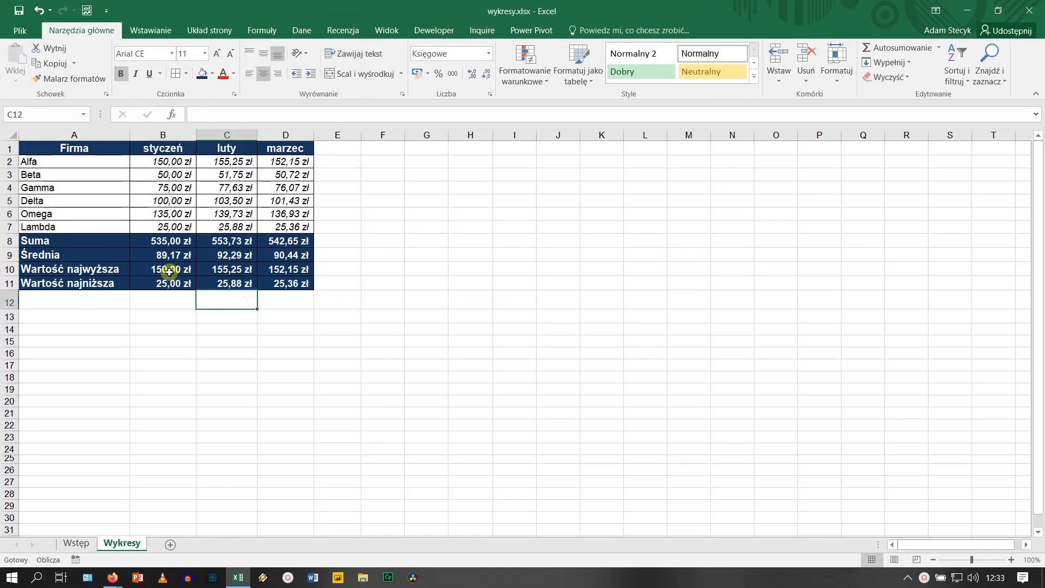
left_click_drag(78, 146, 159, 228)
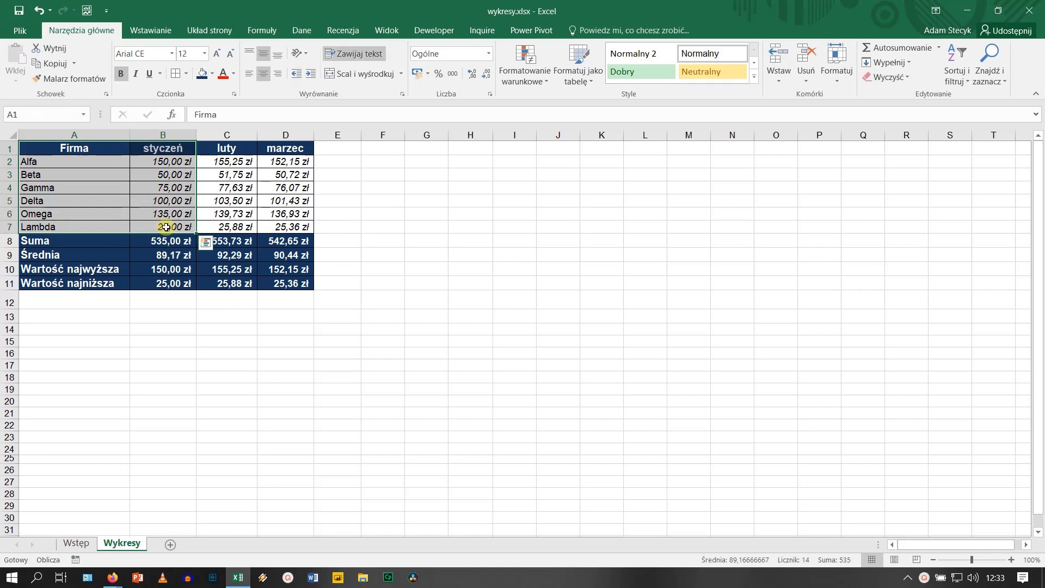
left_click(147, 32)
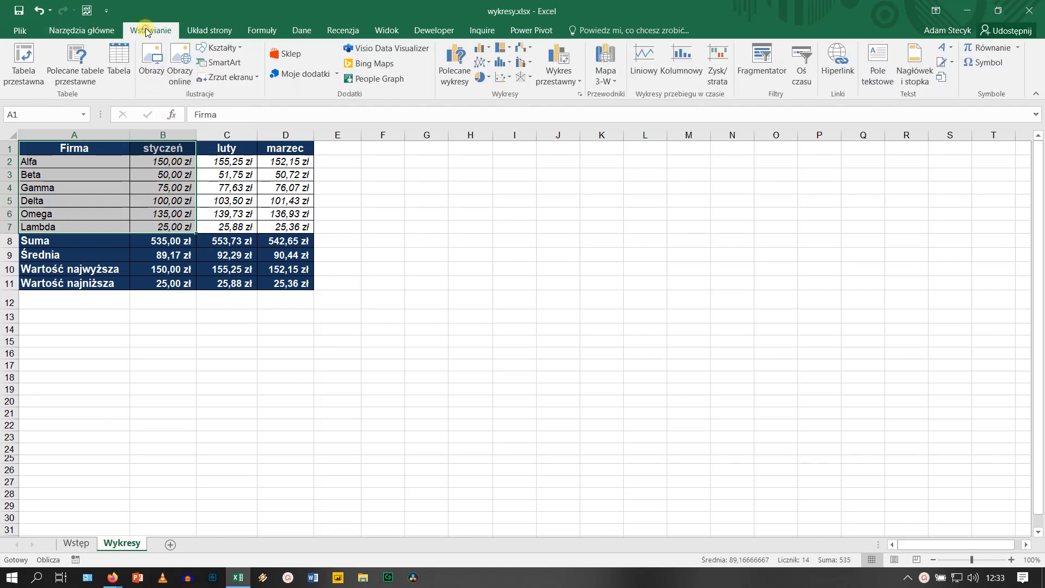
left_click(579, 93)
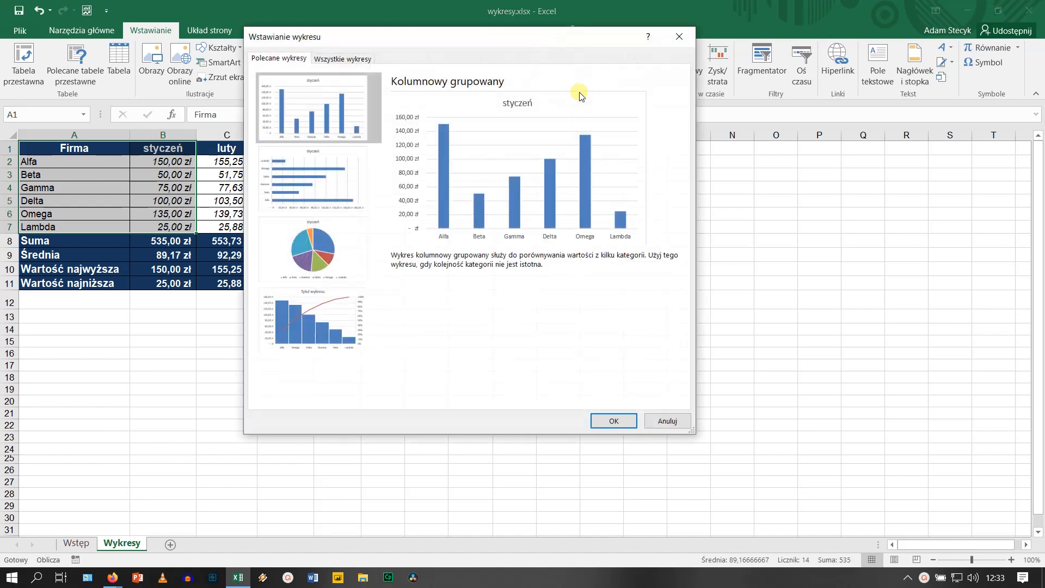
left_click(340, 58)
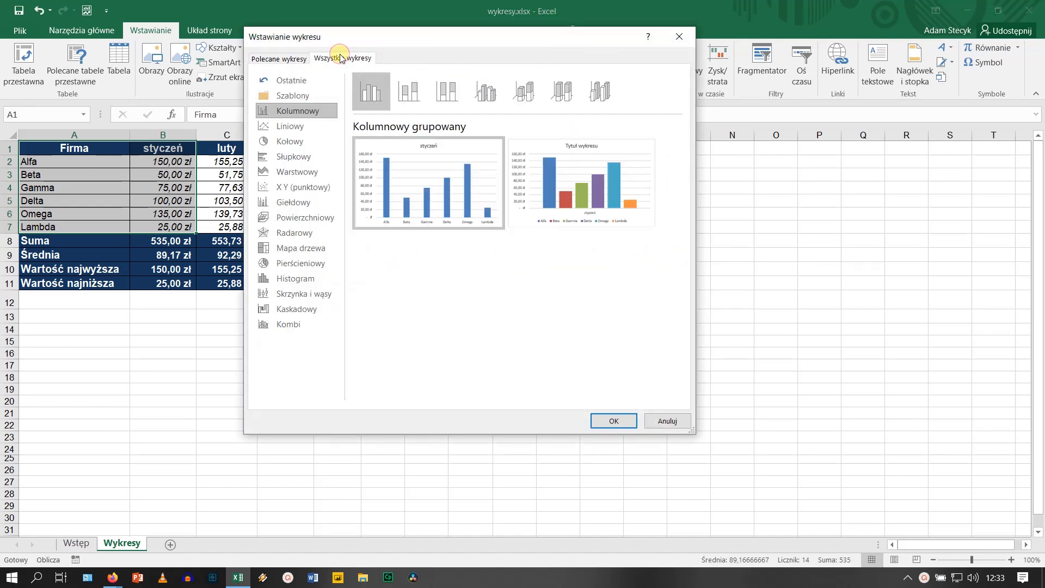
left_click(269, 141)
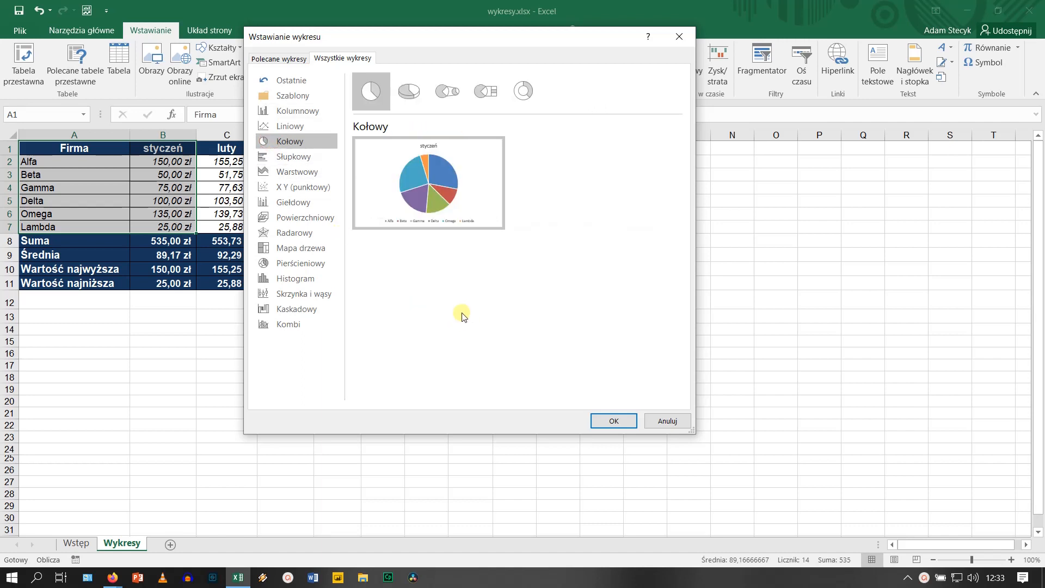
mouse_move(425, 198)
left_click(413, 99)
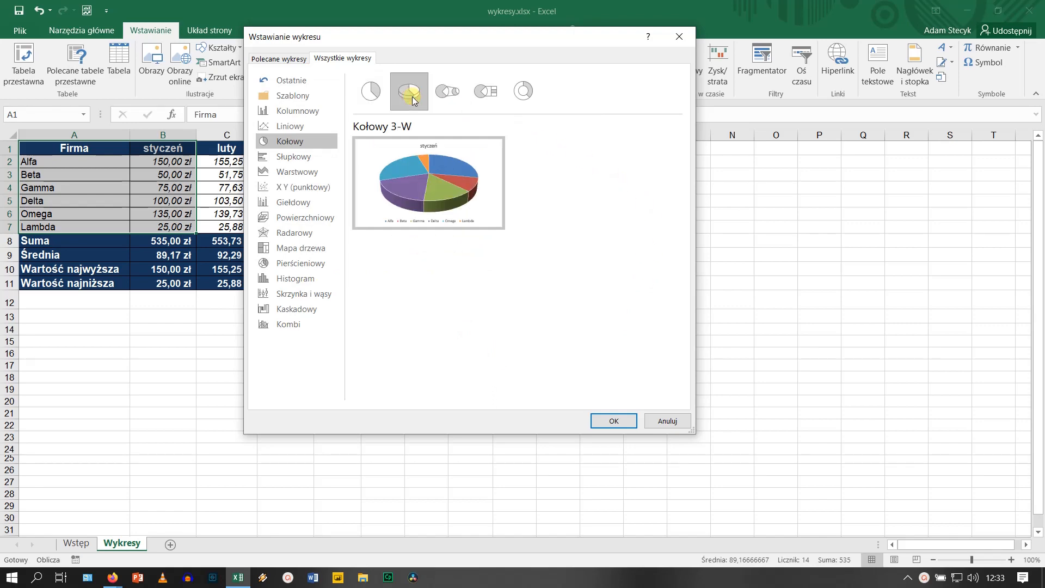
left_click(609, 422)
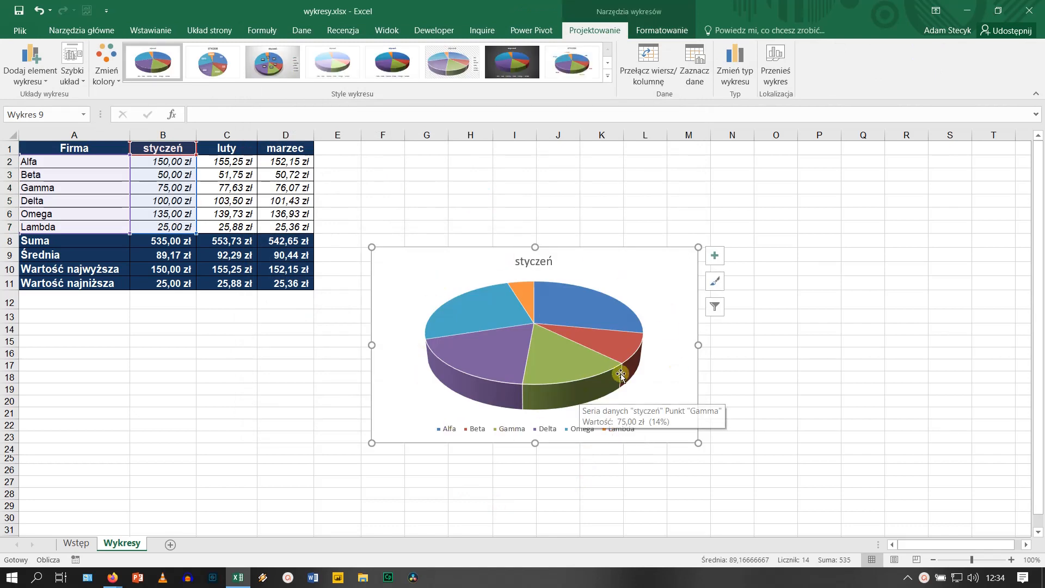
- Enlarge the styczeń pie chart and add data labels to its slices
left_click_drag(700, 249, 810, 182)
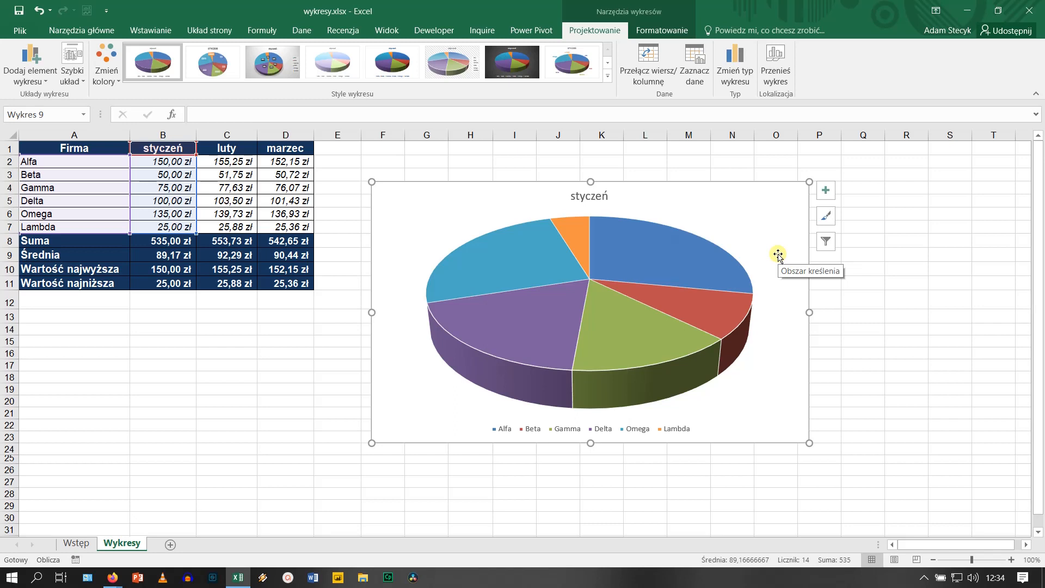
right_click(705, 270)
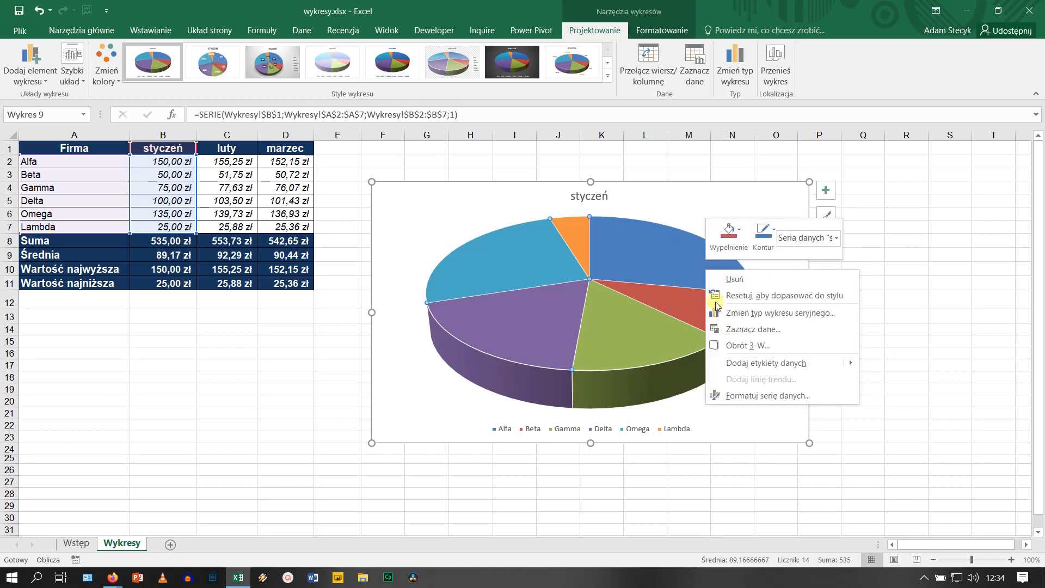
mouse_move(766, 369)
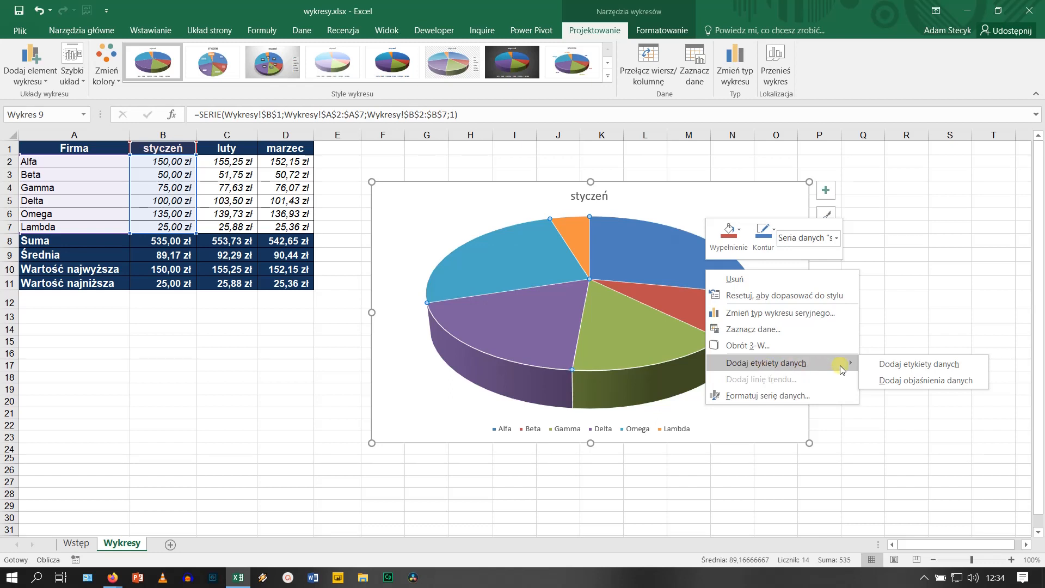
left_click(923, 366)
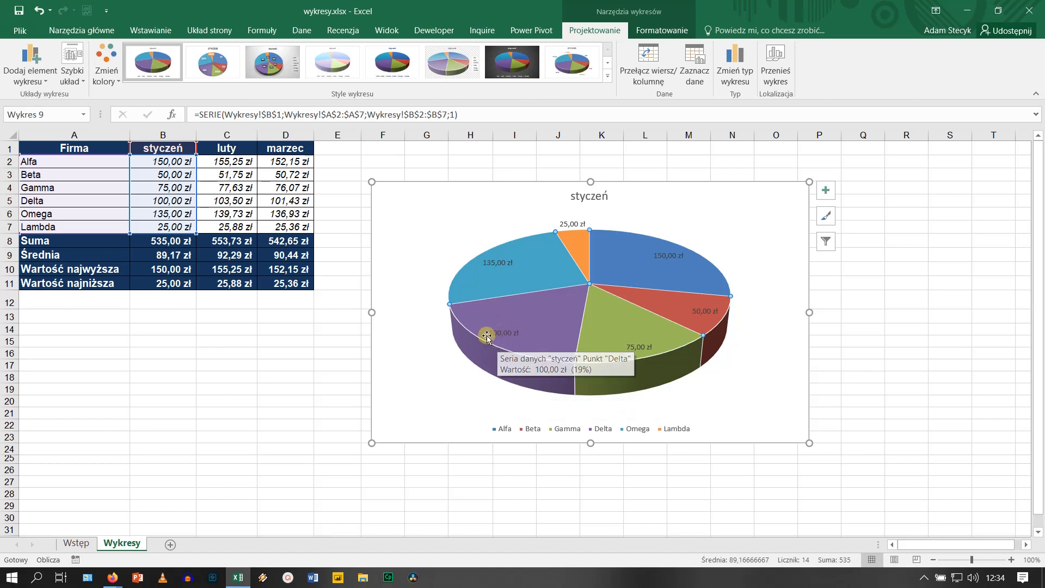
mouse_move(508, 325)
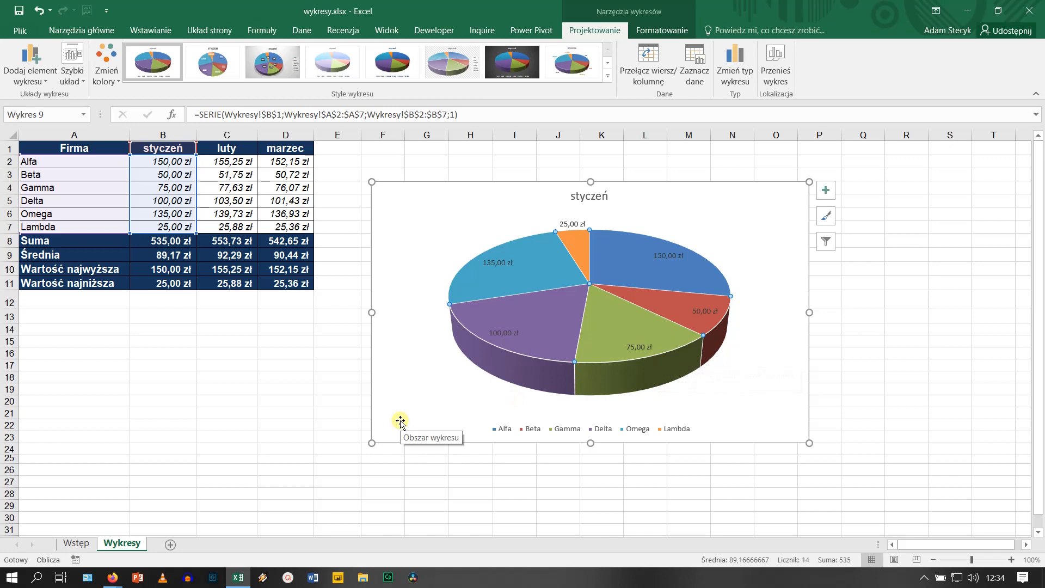
mouse_move(597, 306)
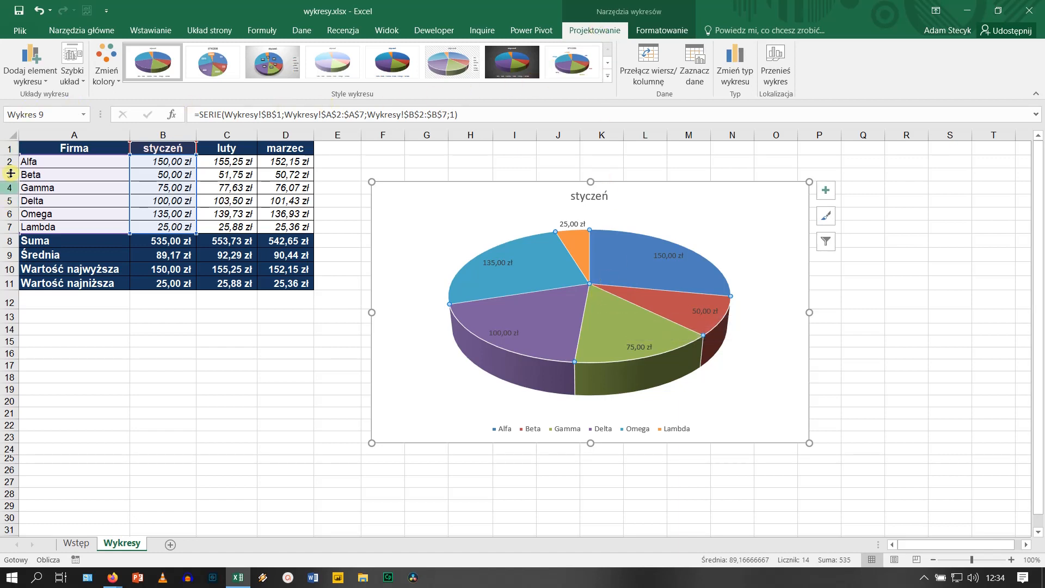
- Set the pie chart's data labels to show Nazwa kategorii and Wartość procentowa, without Nazwa serii or Wartość
left_click(43, 67)
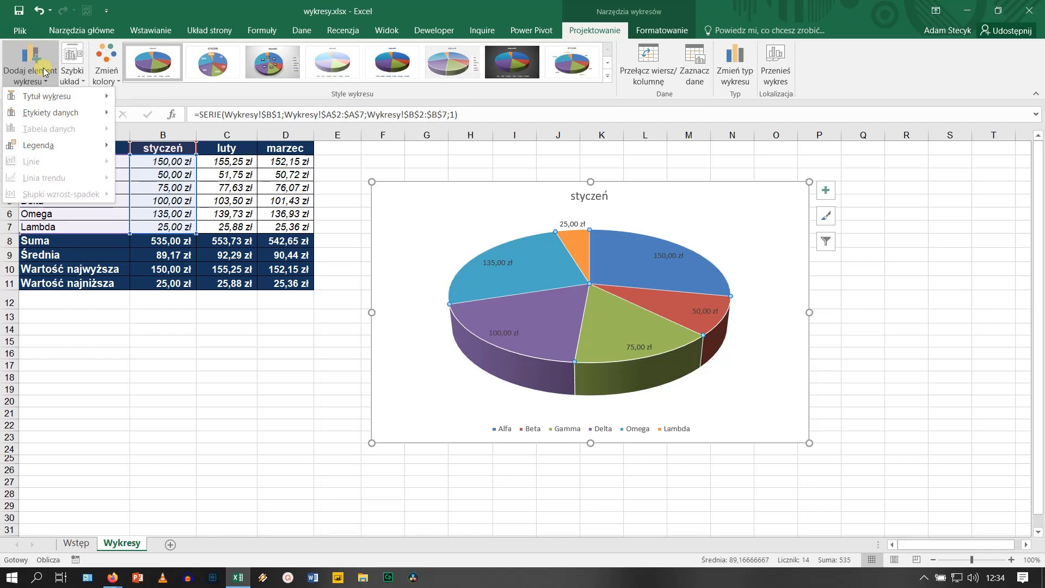
mouse_move(60, 112)
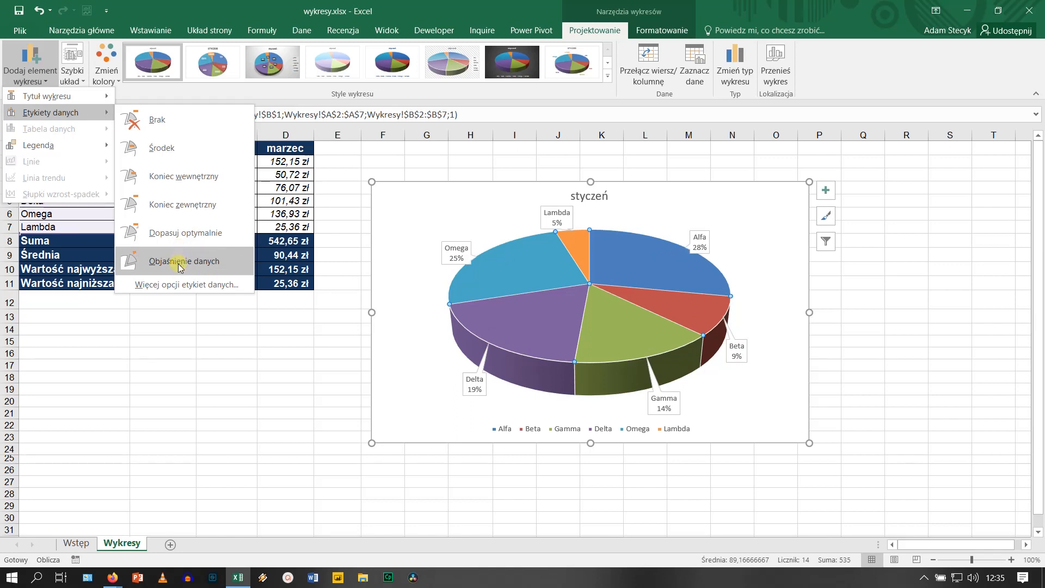
left_click(180, 283)
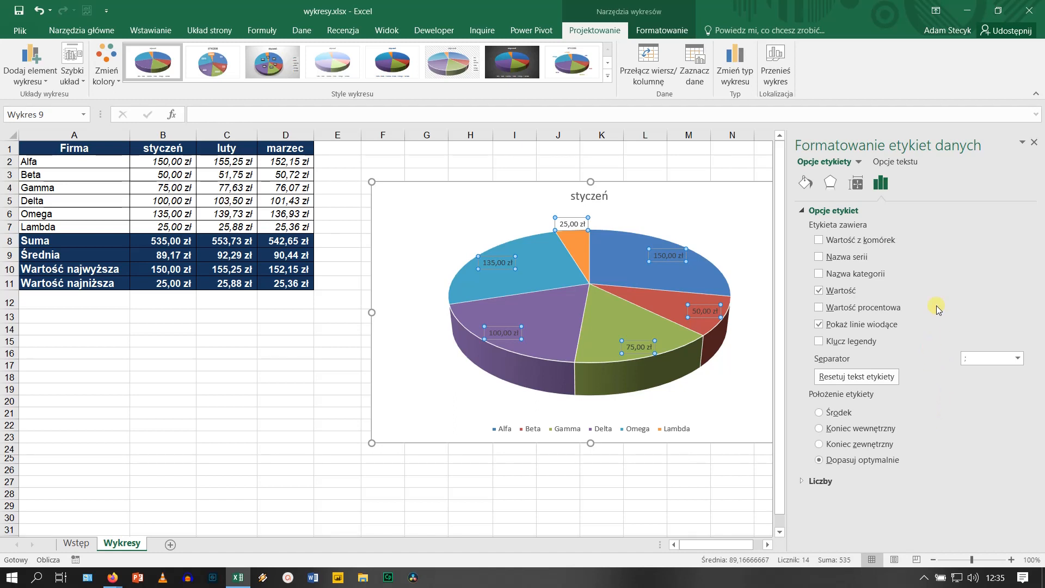
left_click(821, 258)
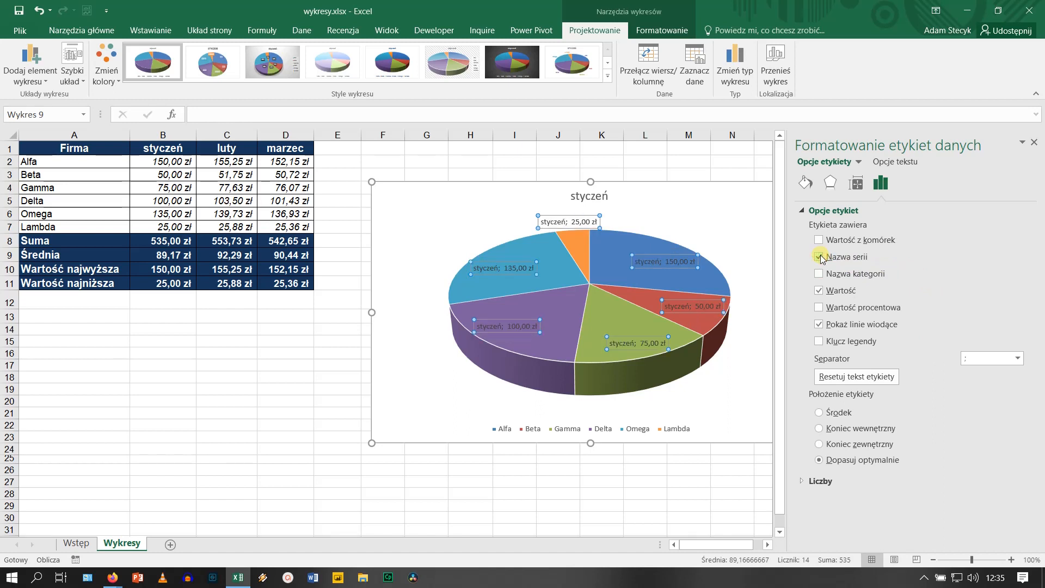
left_click(821, 258)
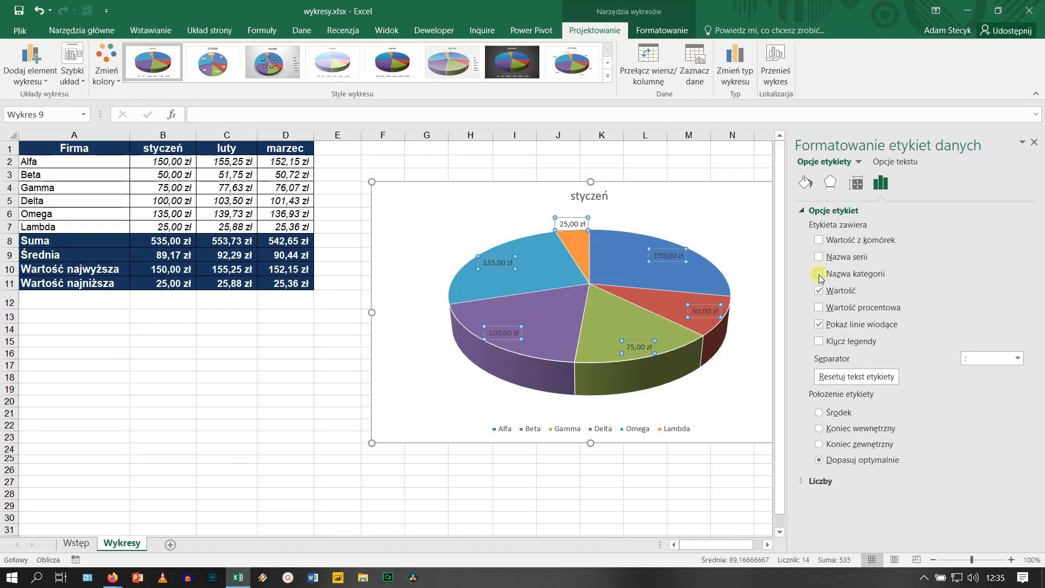
left_click(820, 275)
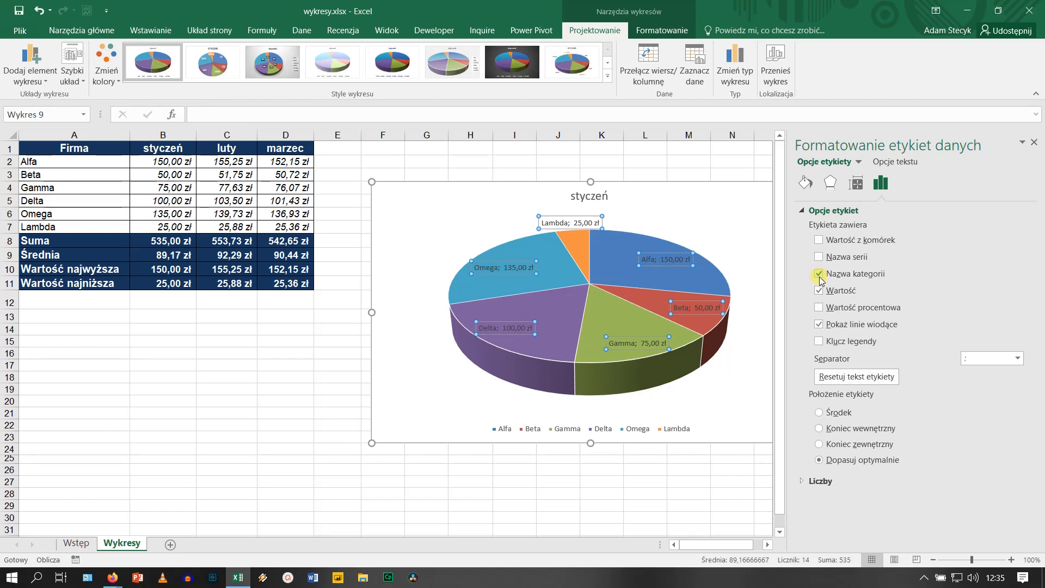
left_click(820, 292)
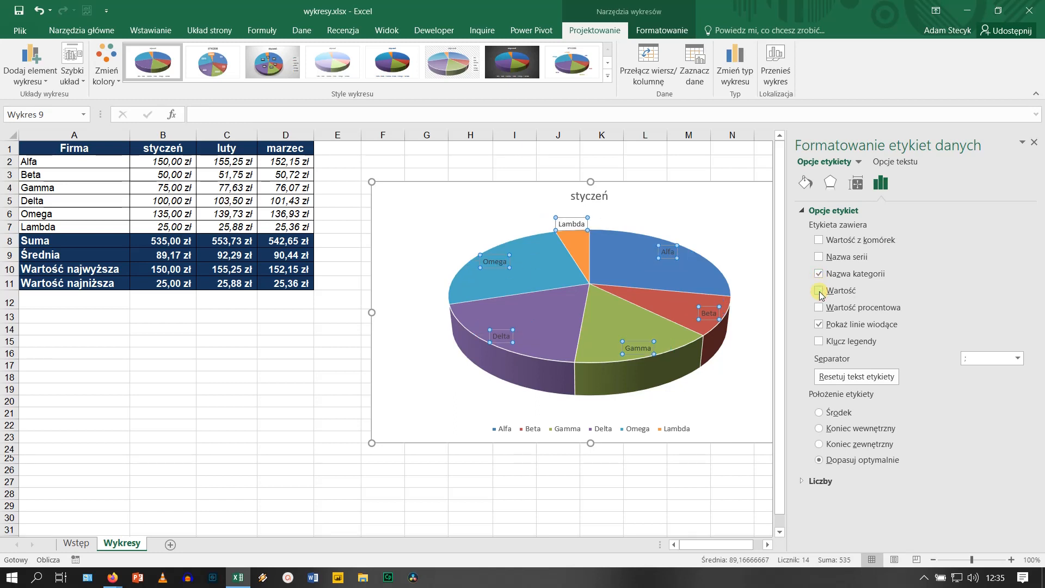
left_click(819, 308)
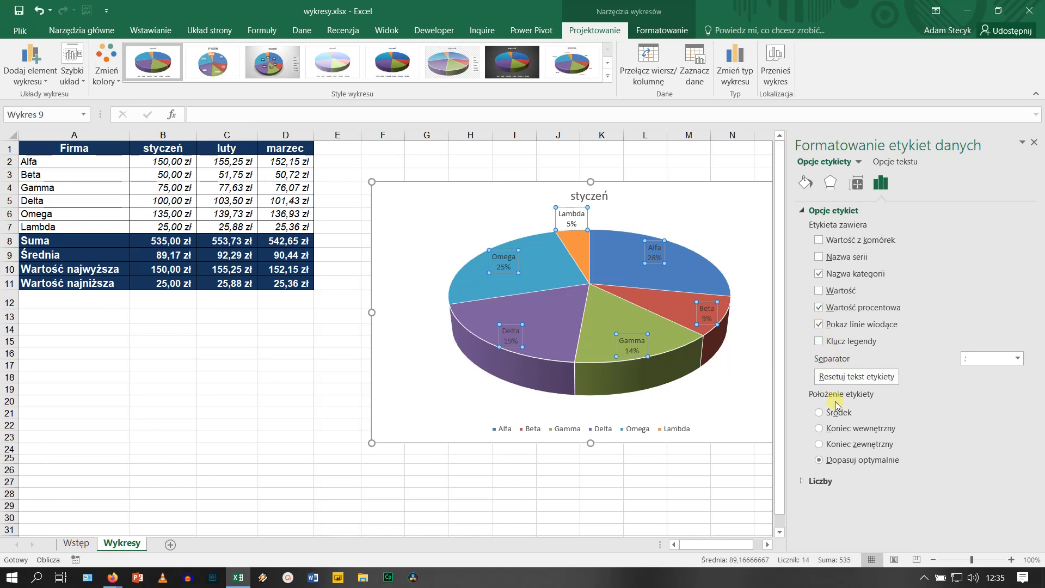
- Try the Środek and Koniec wewnętrzny label positions, and set the data labels to Koniec zewnętrzny
left_click(820, 412)
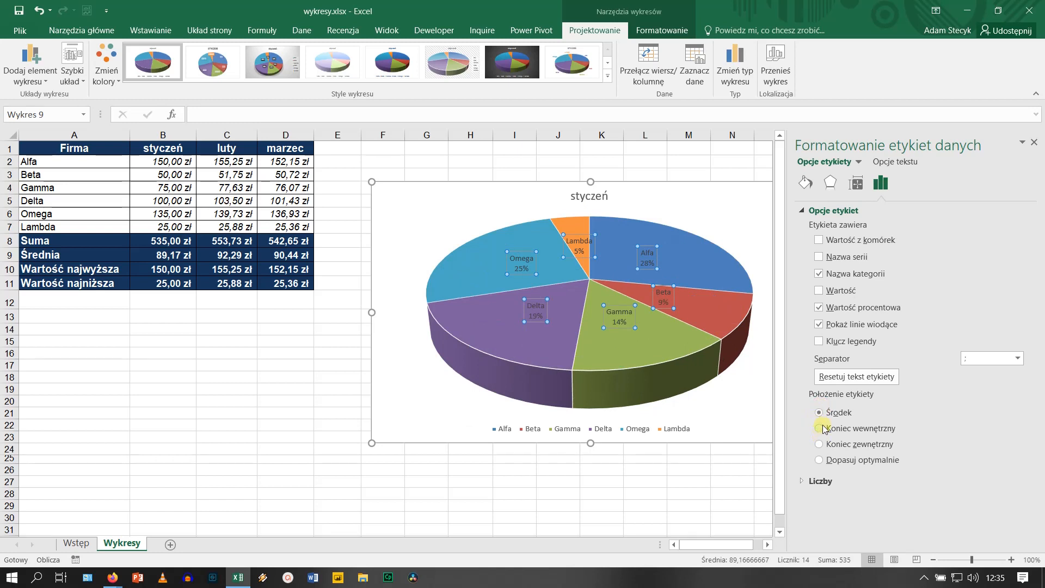
left_click(820, 428)
left_click(821, 444)
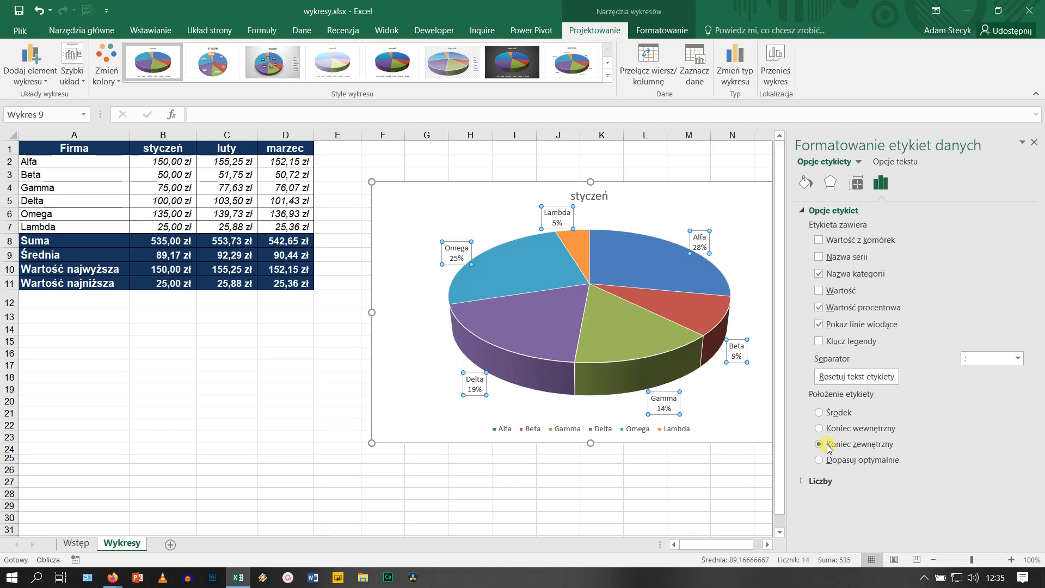
left_click(1035, 144)
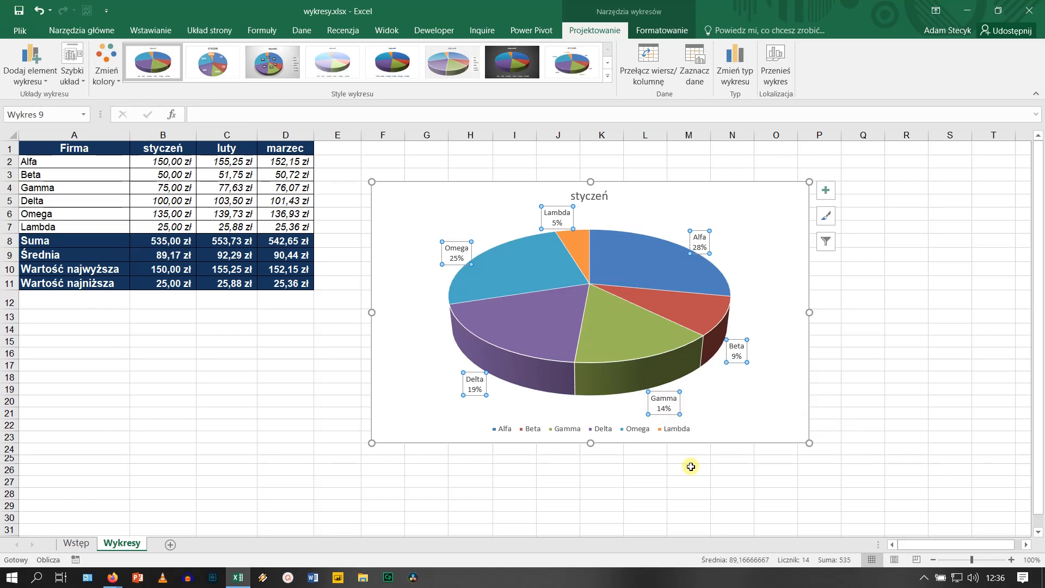
- Place the legend to the right of the pie (Z prawej)
left_click(32, 63)
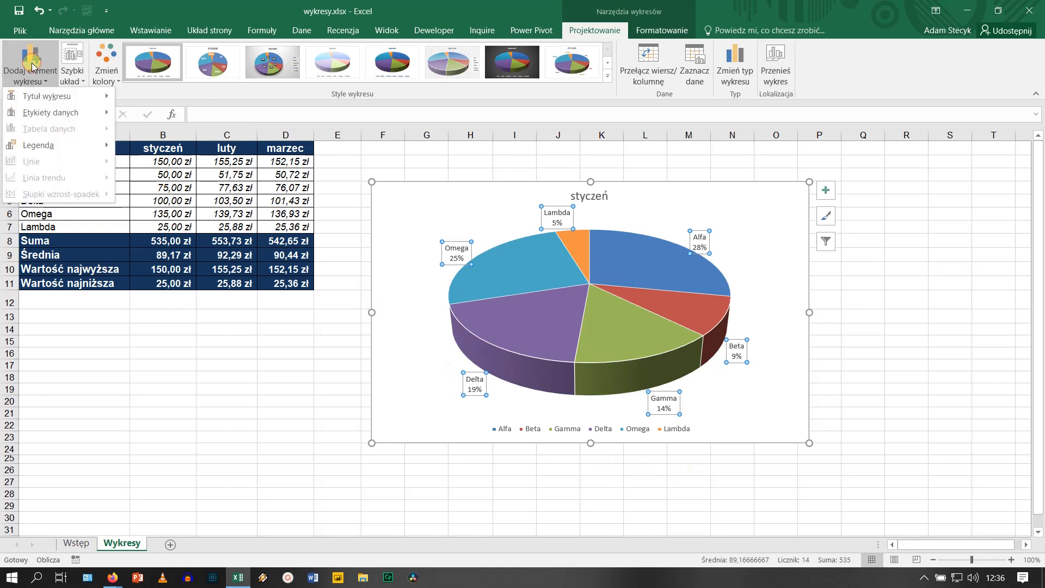
mouse_move(49, 151)
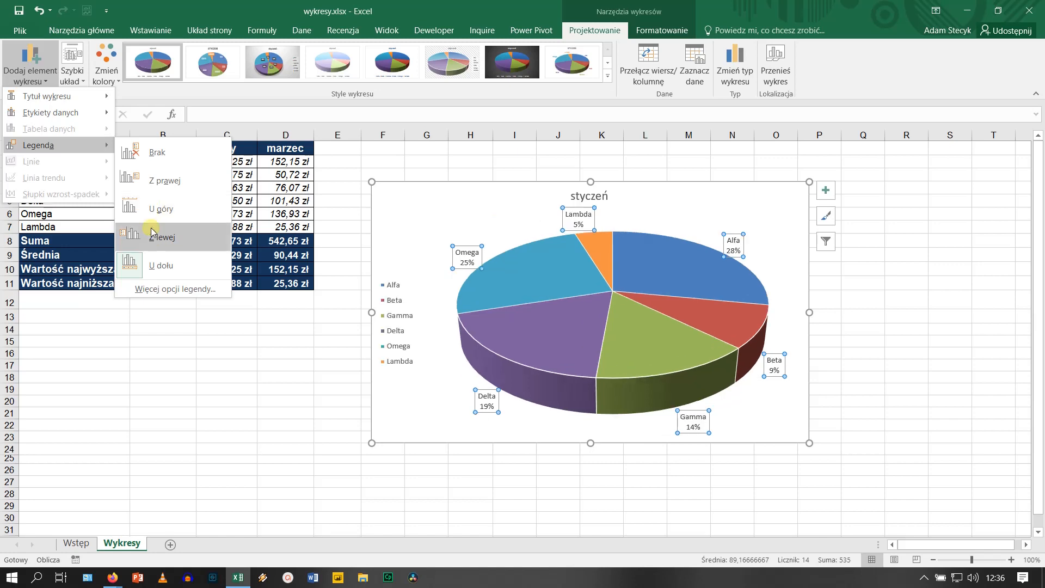
left_click(152, 179)
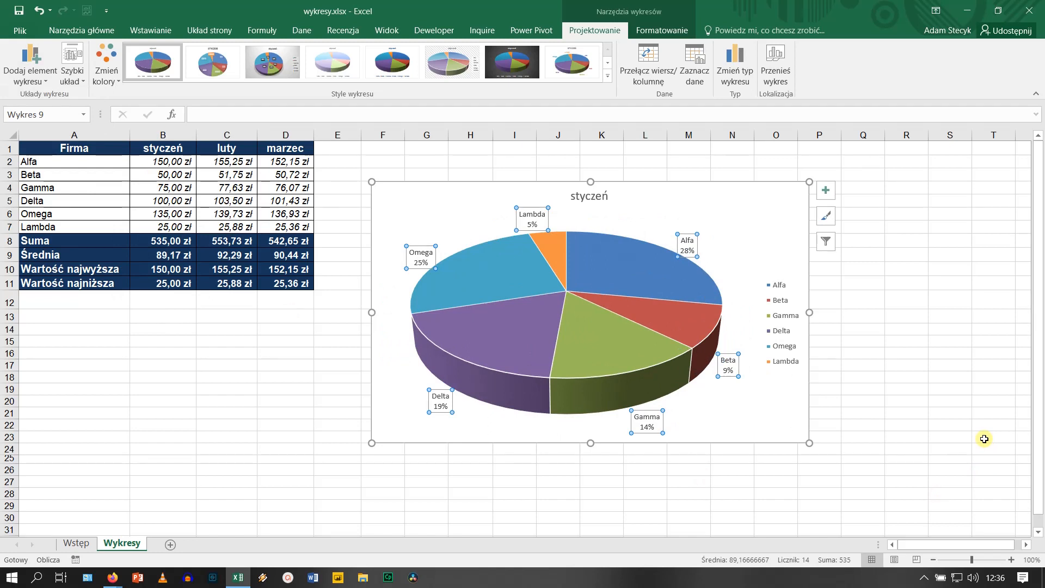
- Delete the chart's legend and change its title to "Wykres wartości procentowych w styczniu"
left_click(789, 324)
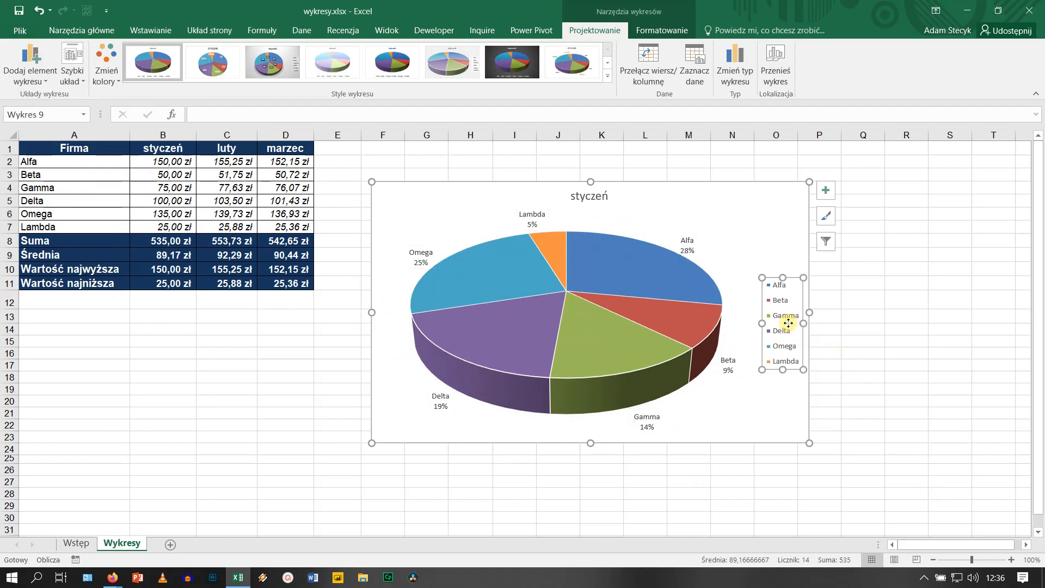
key("Delete")
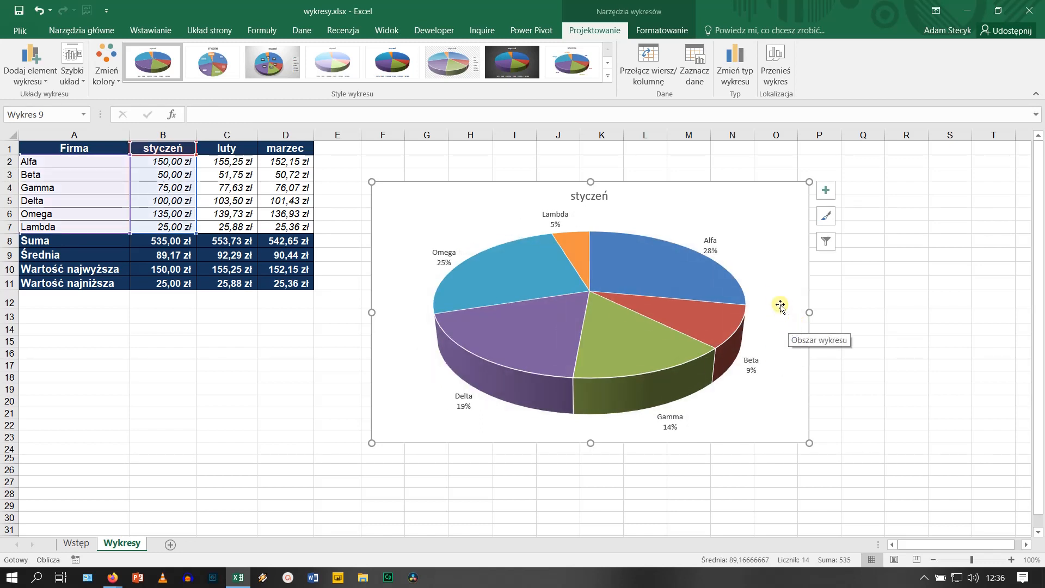
double_click(593, 196)
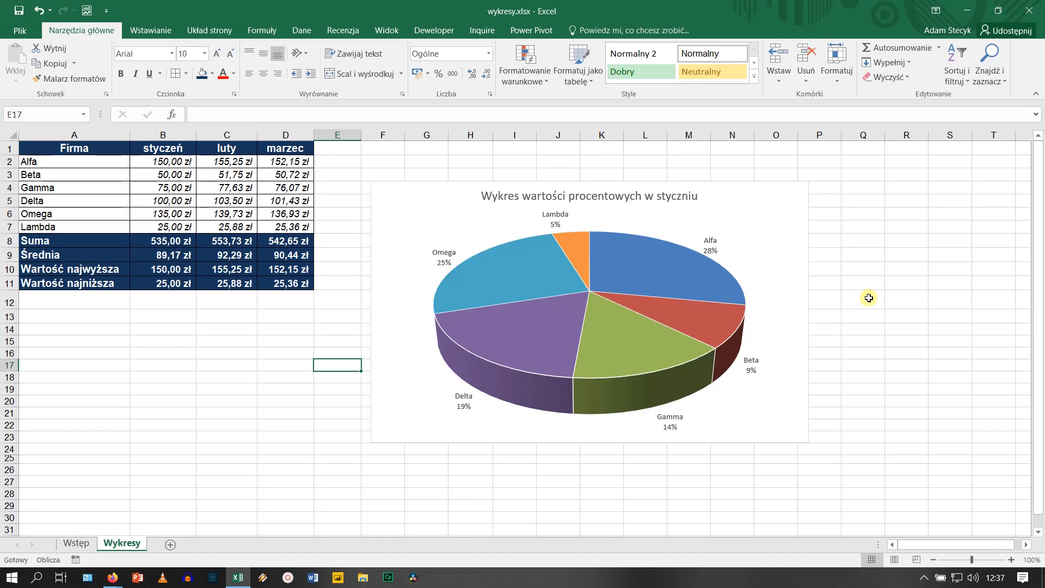
- Fill only the Gamma slice of the pie with the standard bright red color
double_click(606, 339)
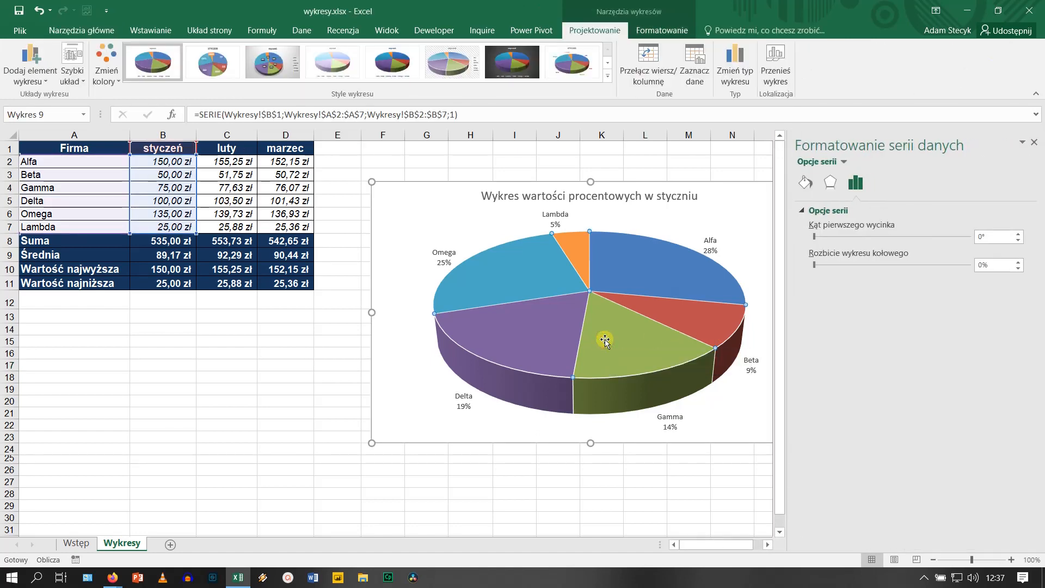
left_click(605, 339)
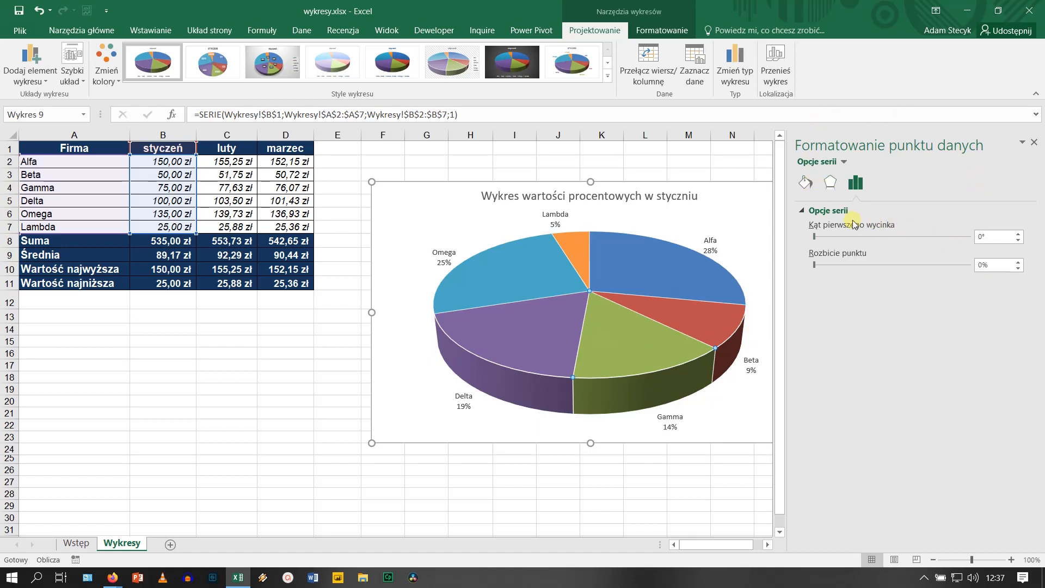
left_click(806, 185)
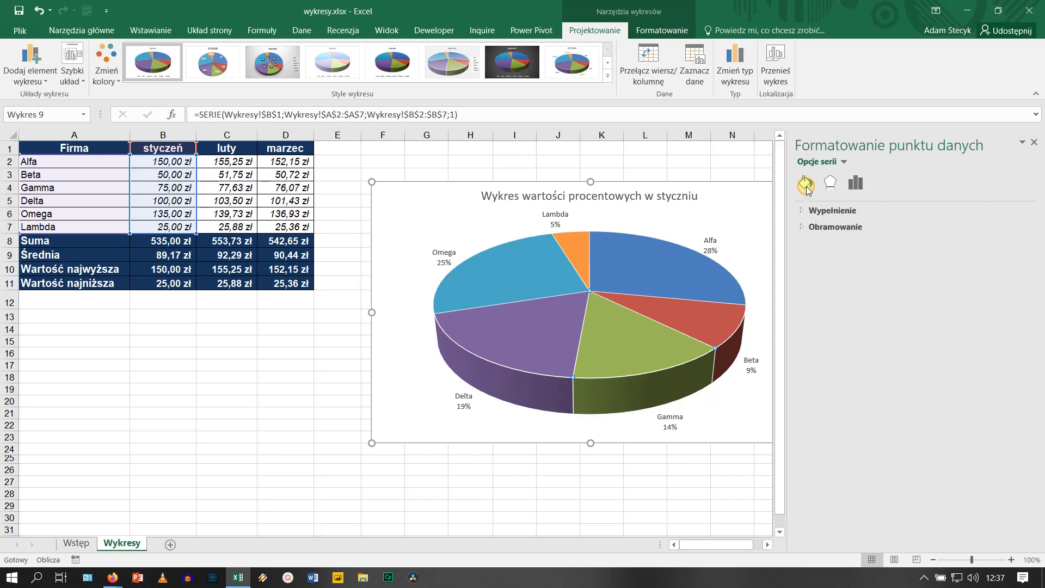
left_click(801, 211)
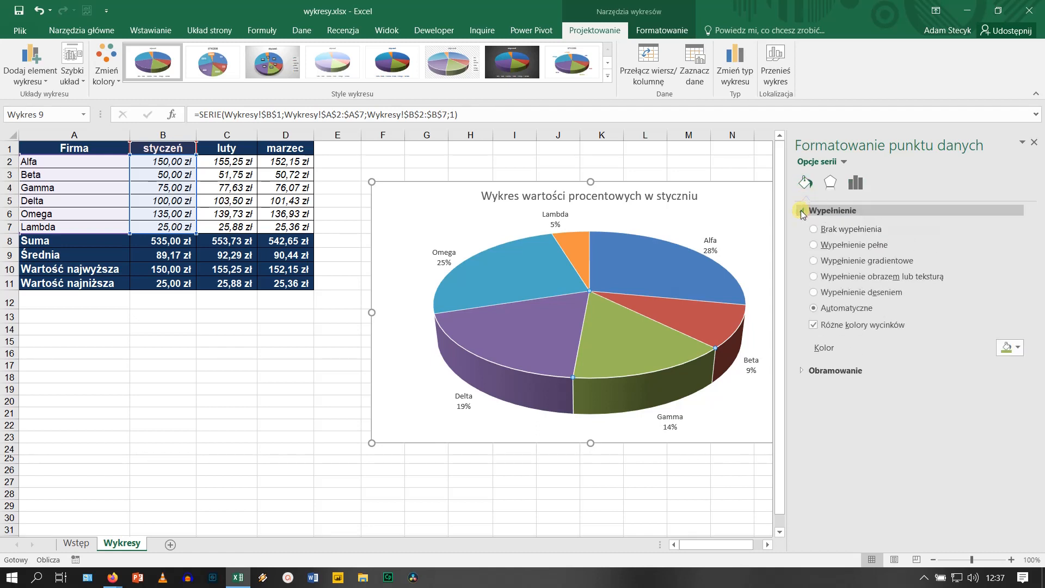
left_click(1018, 348)
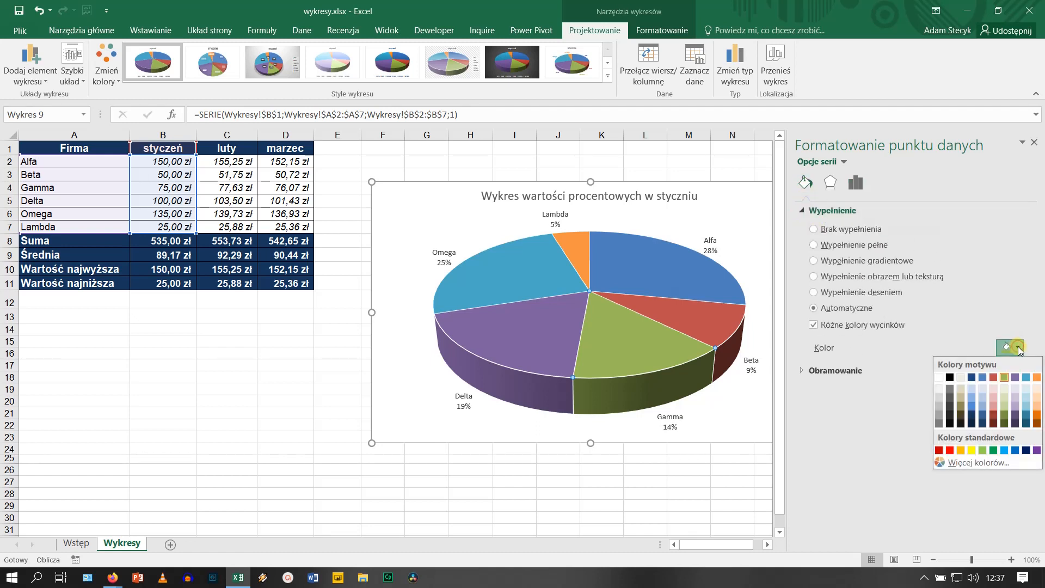
left_click(949, 450)
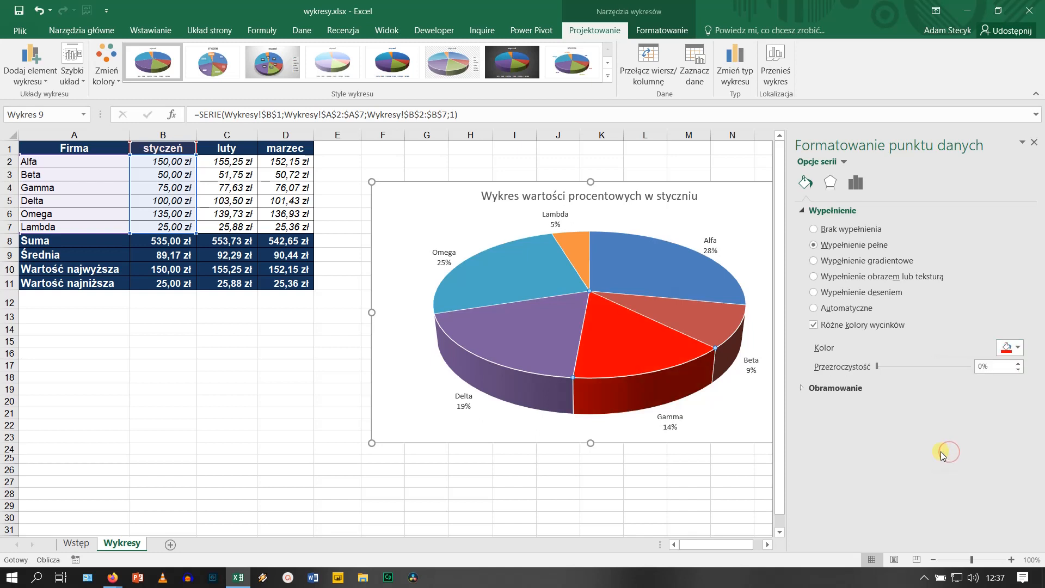
left_click(1034, 143)
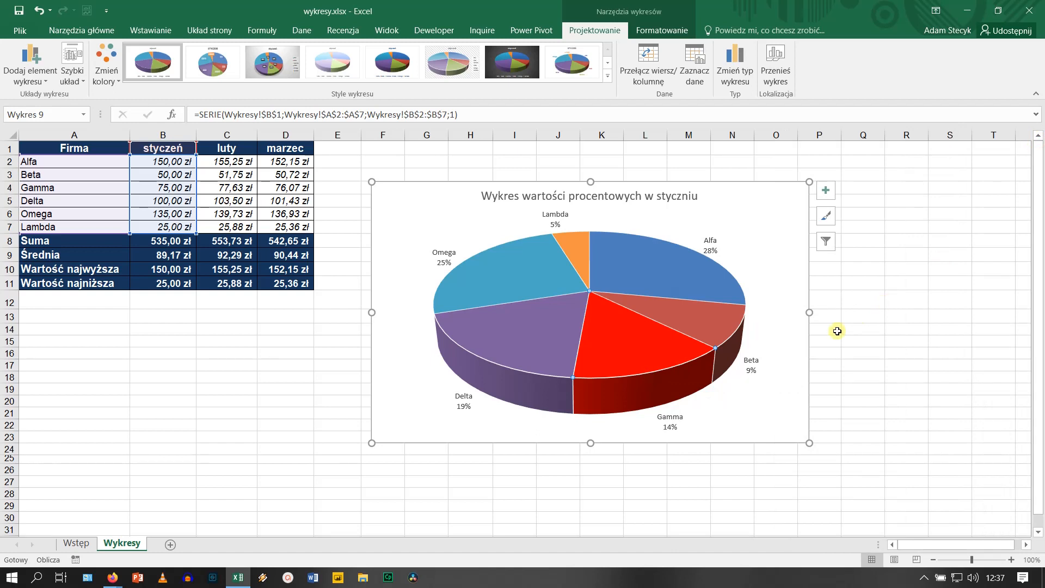
- Make only the Omega data label bold and increase its font size by seven increments
mouse_move(531, 341)
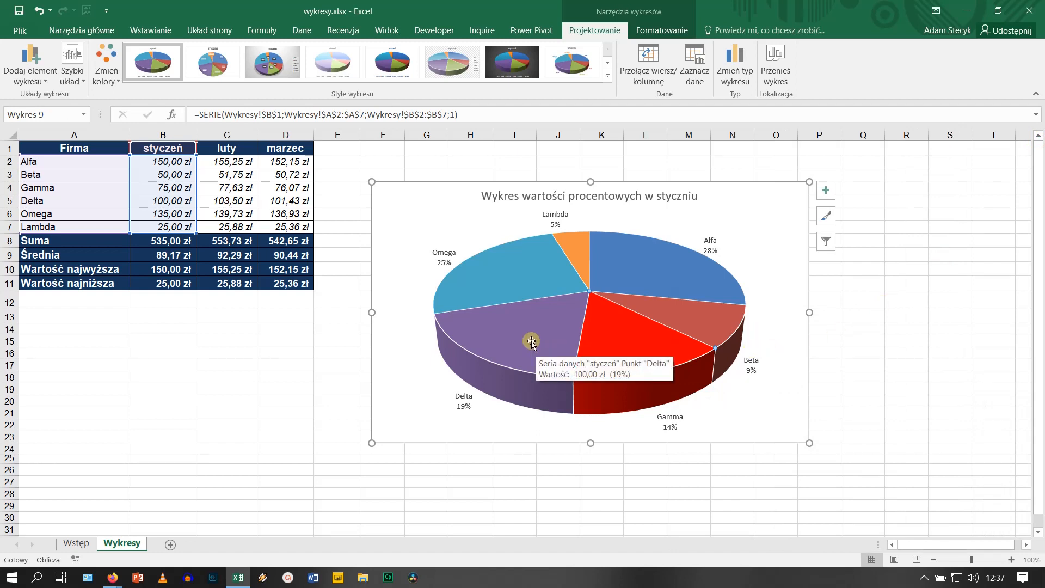
left_click(444, 256)
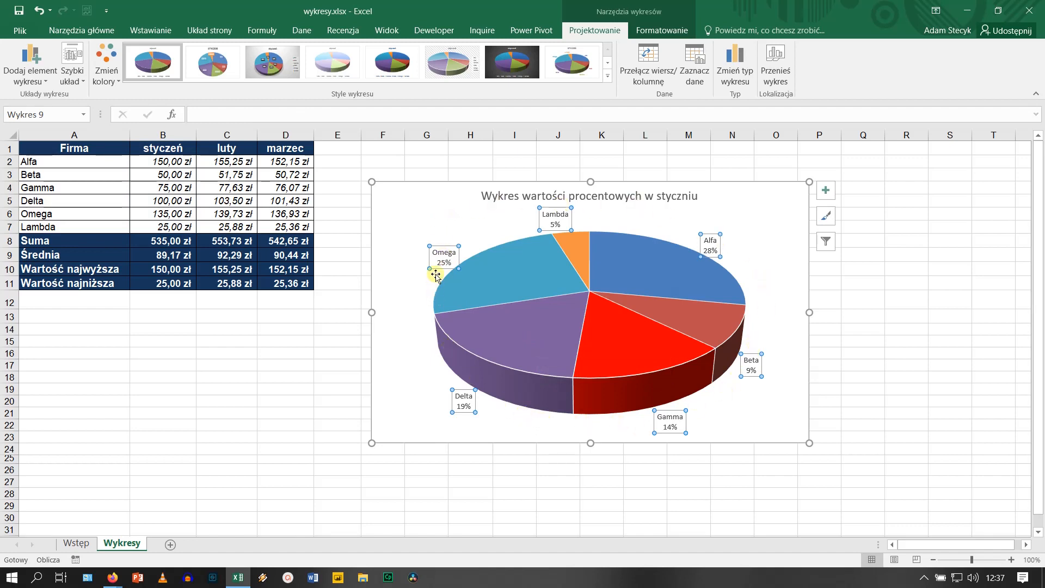
left_click(441, 253)
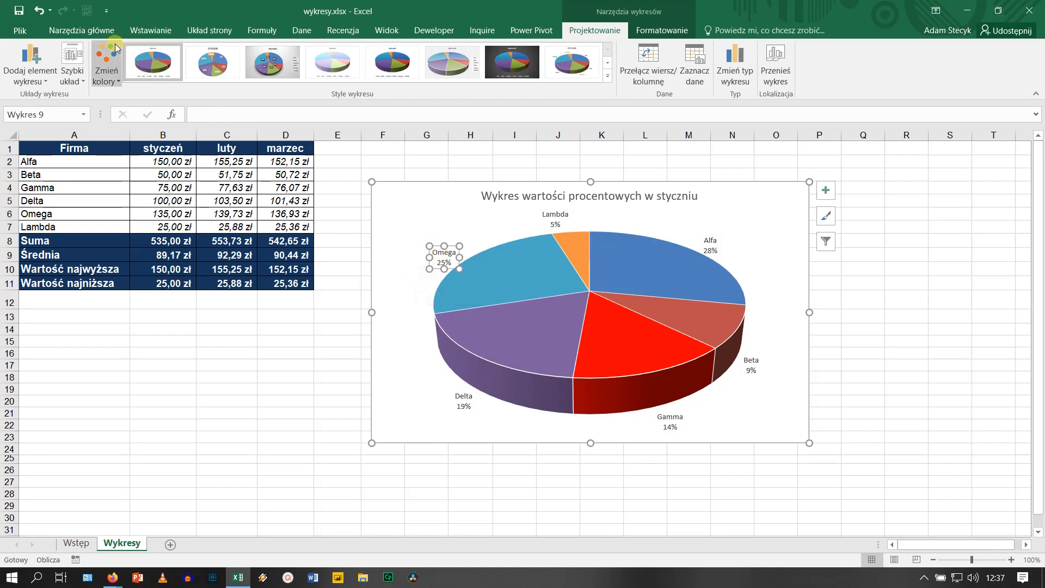
left_click(101, 32)
left_click(121, 73)
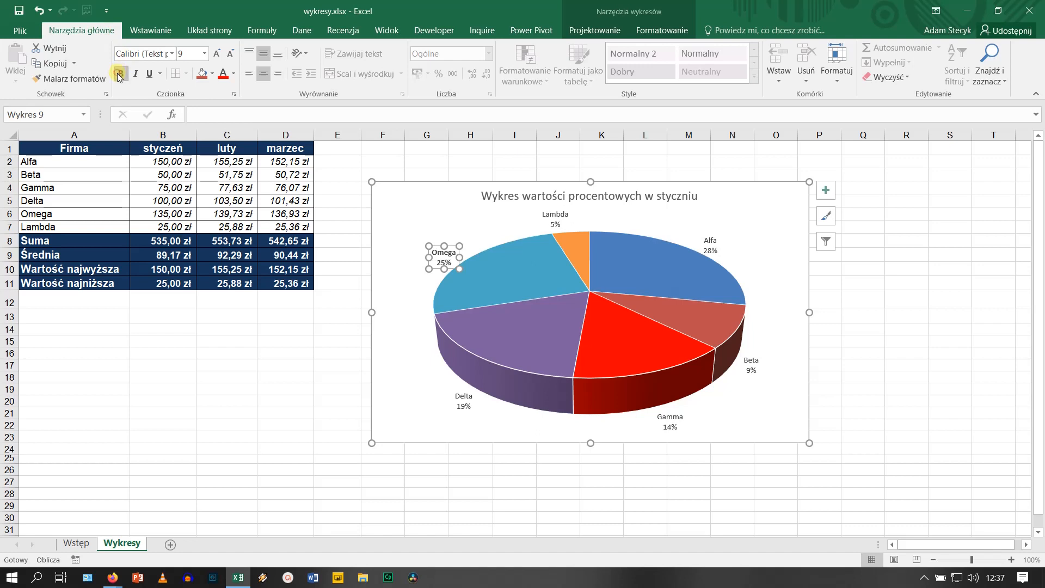
left_click(217, 59)
left_click(216, 60)
left_click(217, 60)
left_click(217, 60)
left_click(217, 60)
left_click(217, 60)
left_click(217, 60)
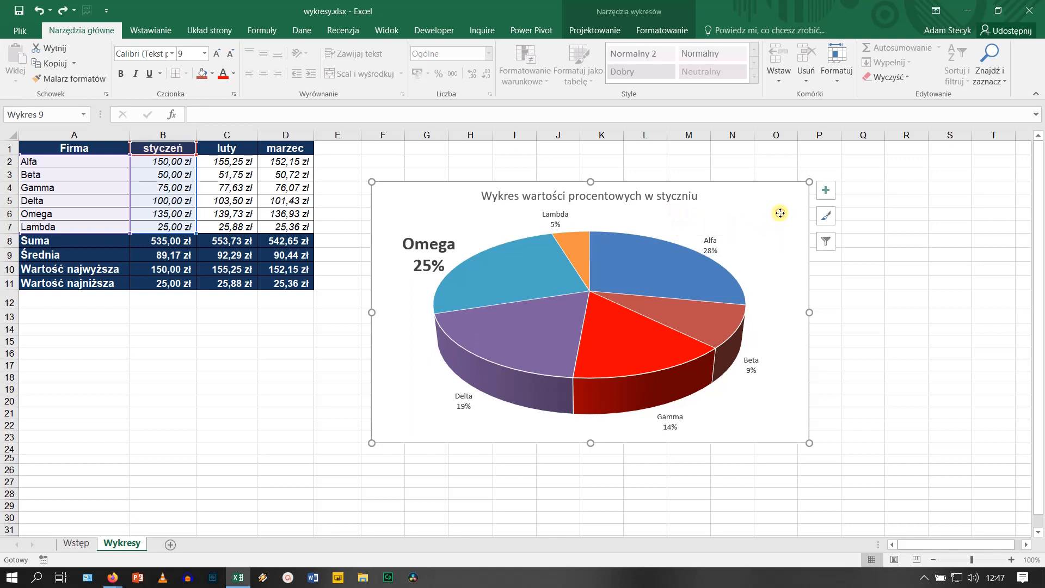
- Delete the pie chart and set up a Kombi chart from A1:C7 with clustered columns and a line on the secondary axis
key("Delete")
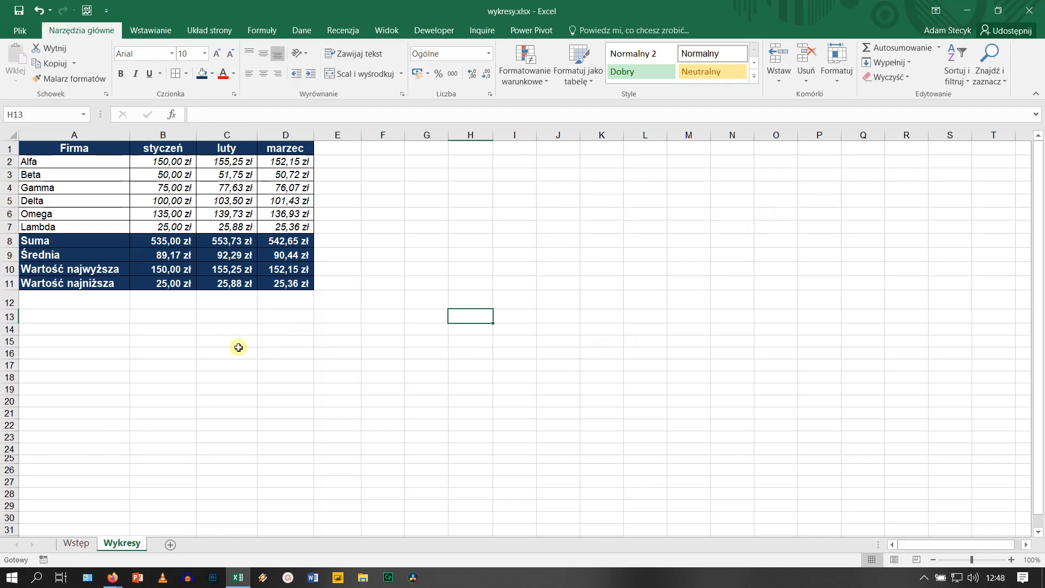
left_click_drag(79, 148, 217, 226)
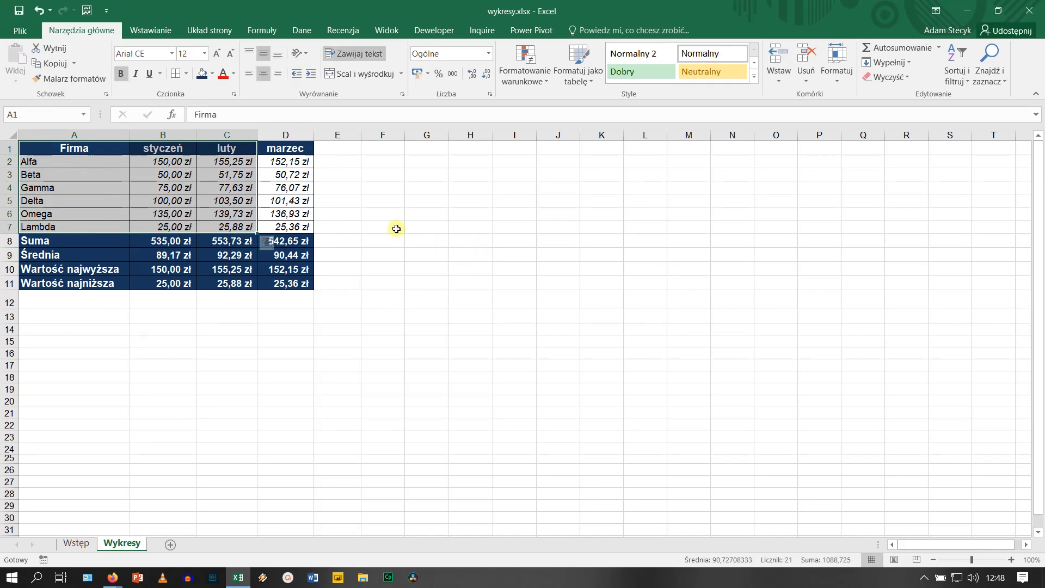
left_click(147, 30)
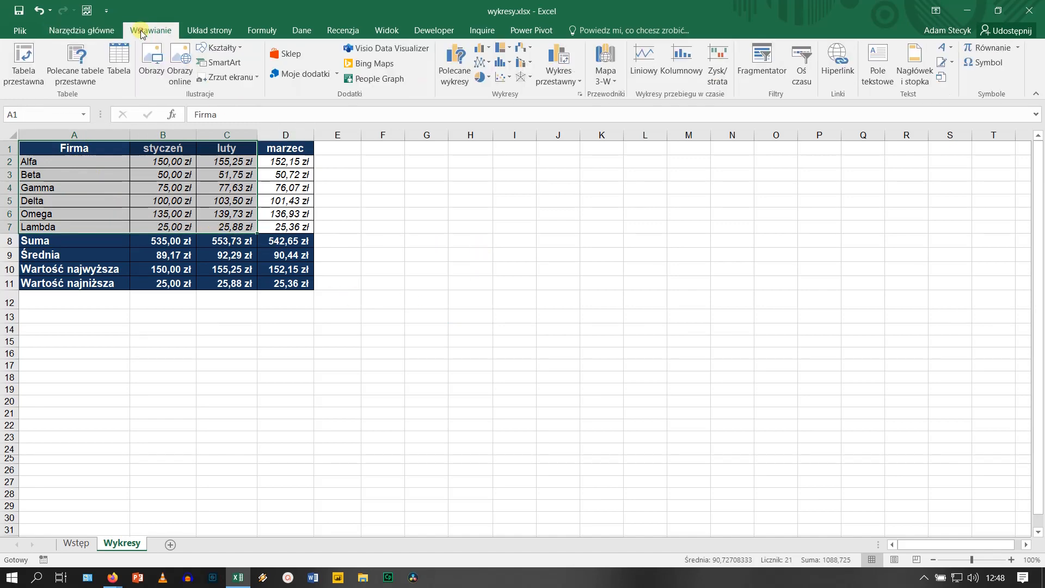
left_click(581, 94)
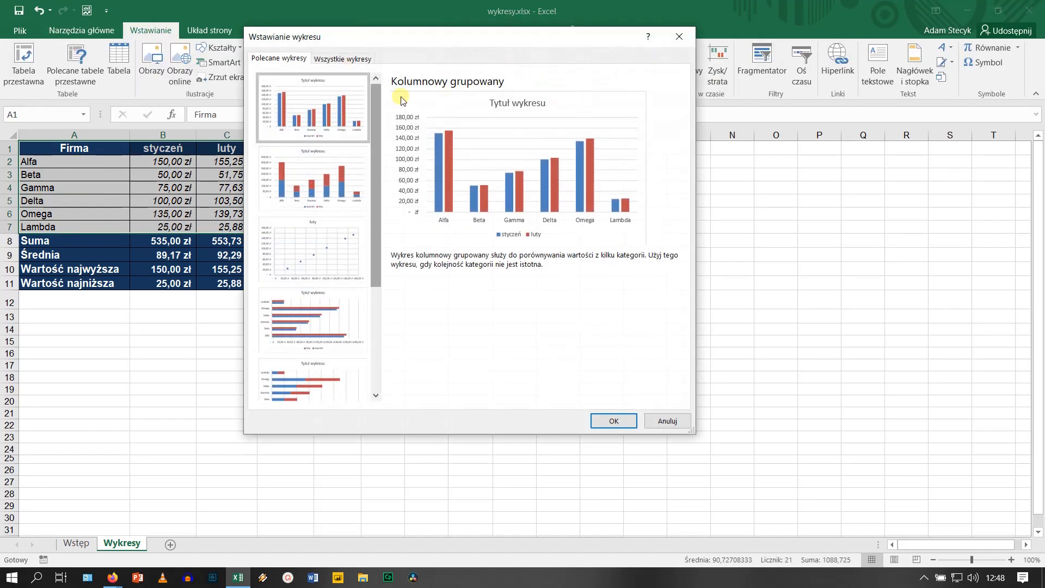
left_click(349, 60)
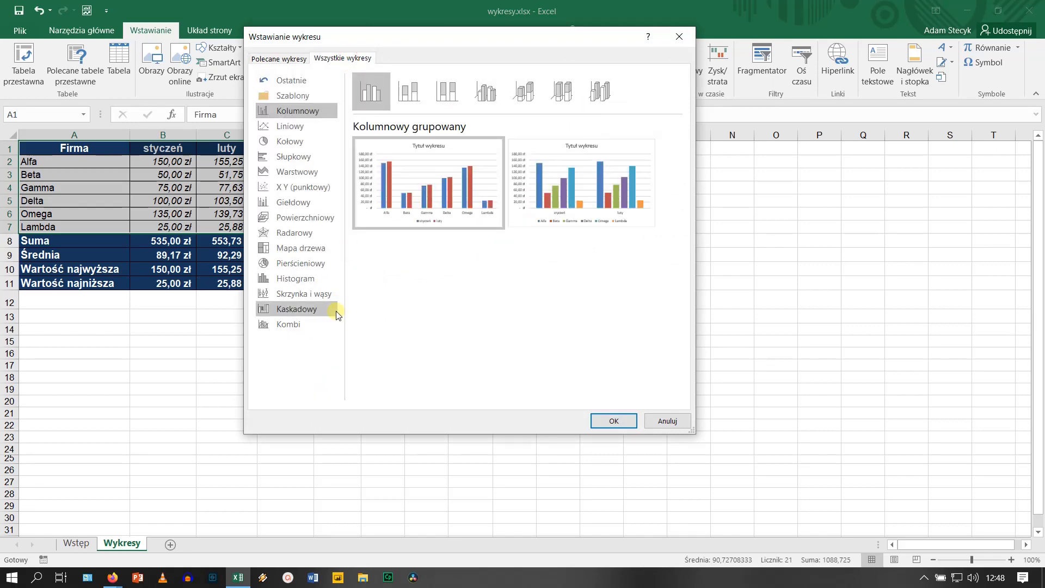
left_click(279, 327)
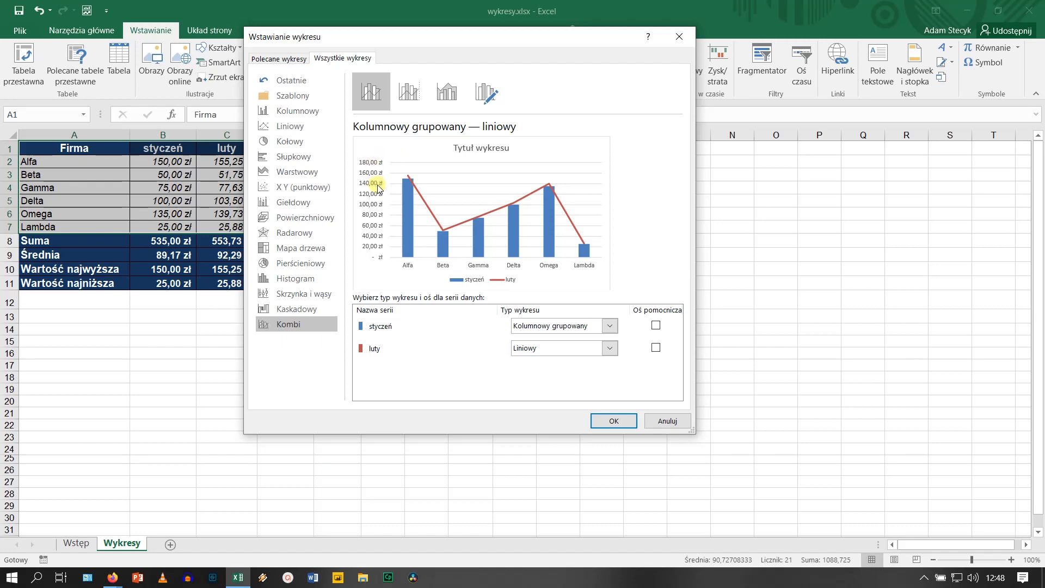
left_click(410, 99)
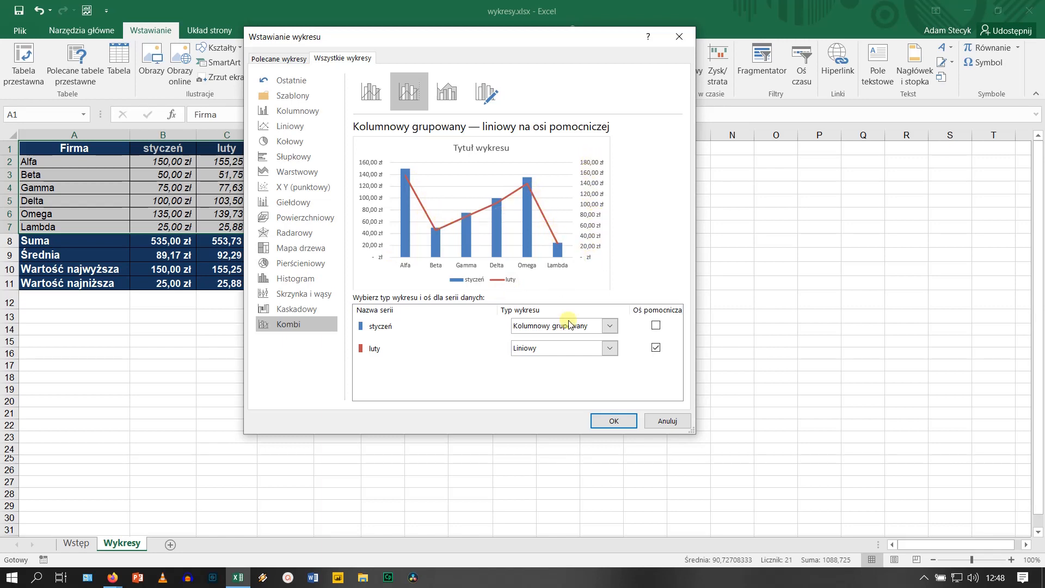
- Try Słupkowy grupowany for the styczeń series and Kołowy for the luty series, returning luty to Liniowy
left_click(613, 331)
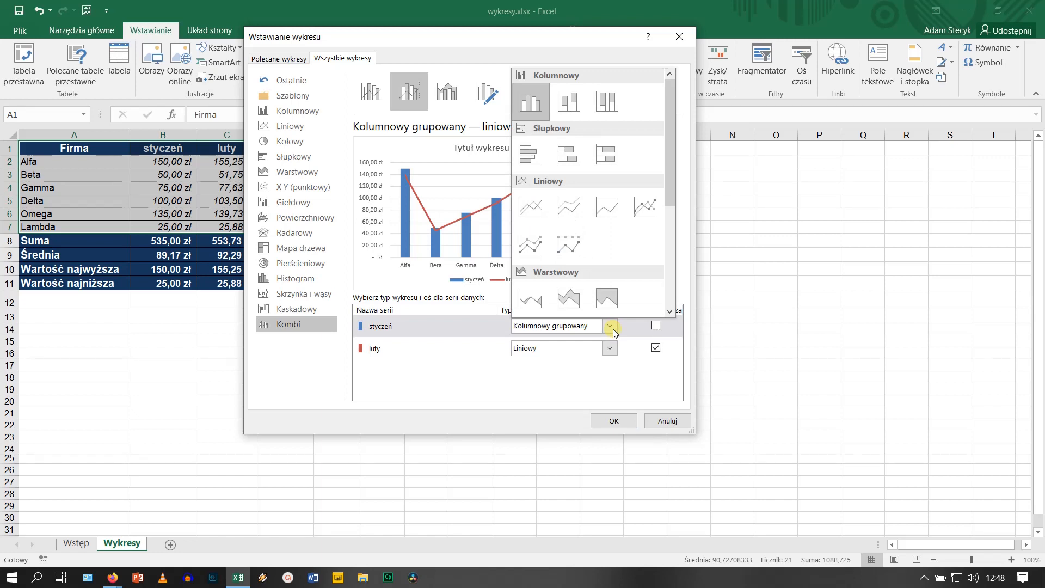
left_click(534, 160)
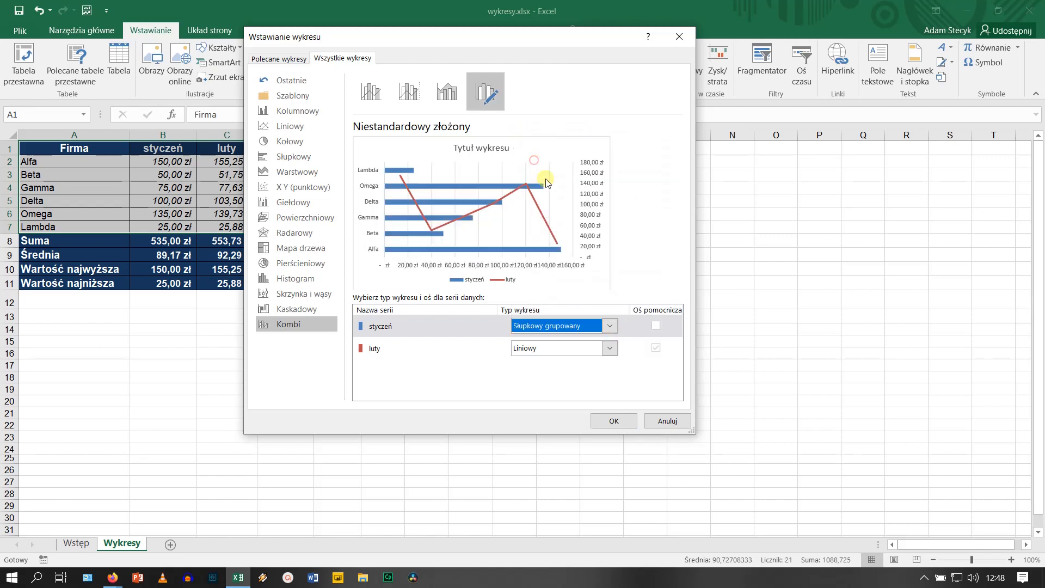
left_click(611, 348)
left_click_drag(672, 223, 671, 280)
left_click(541, 262)
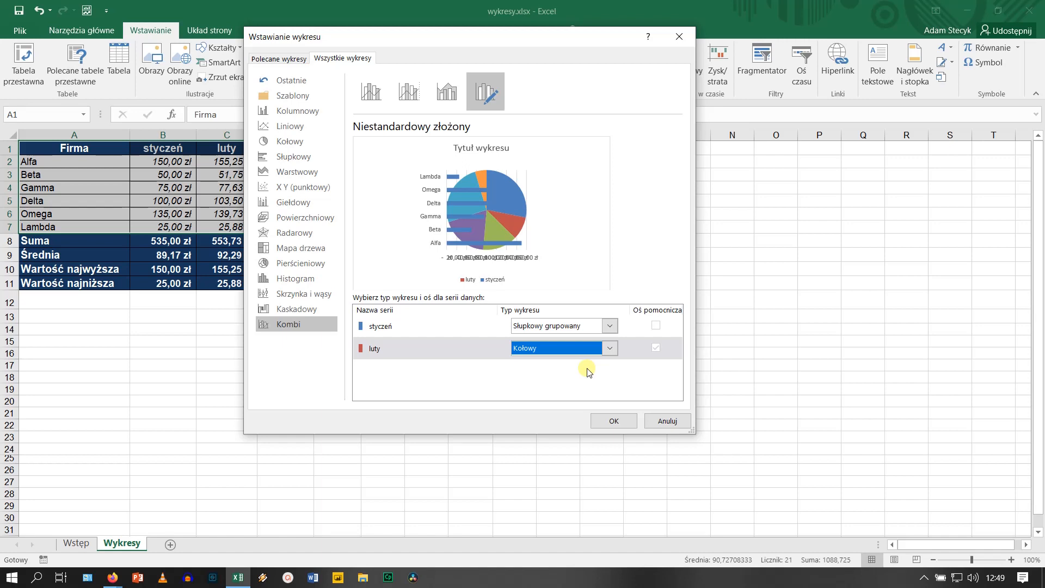
left_click(611, 349)
left_click(545, 184)
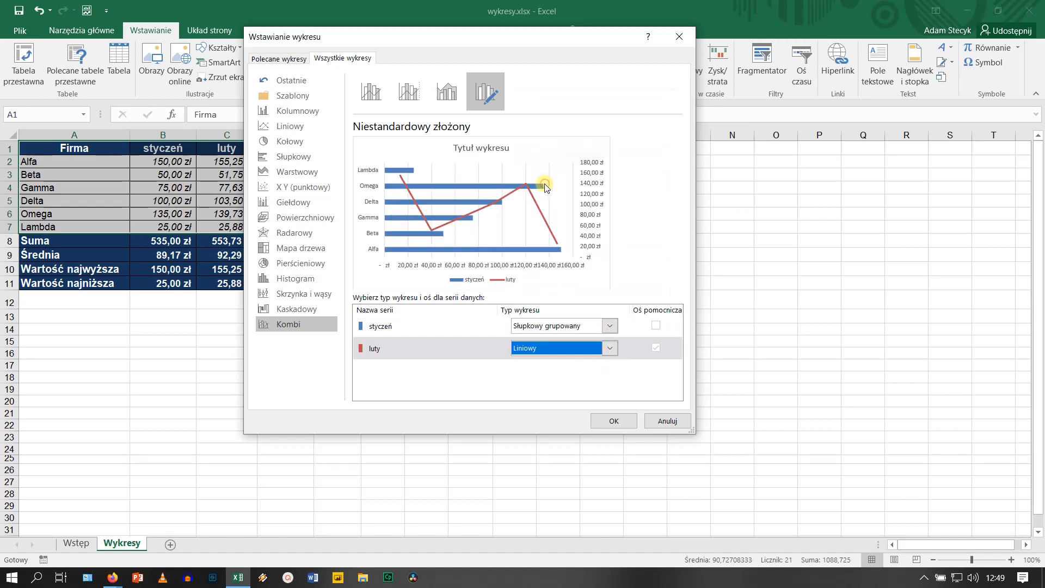
- Insert the combo chart and change its series types to Kolumnowy grupowany for styczeń and Warstwowy for luty
left_click(613, 421)
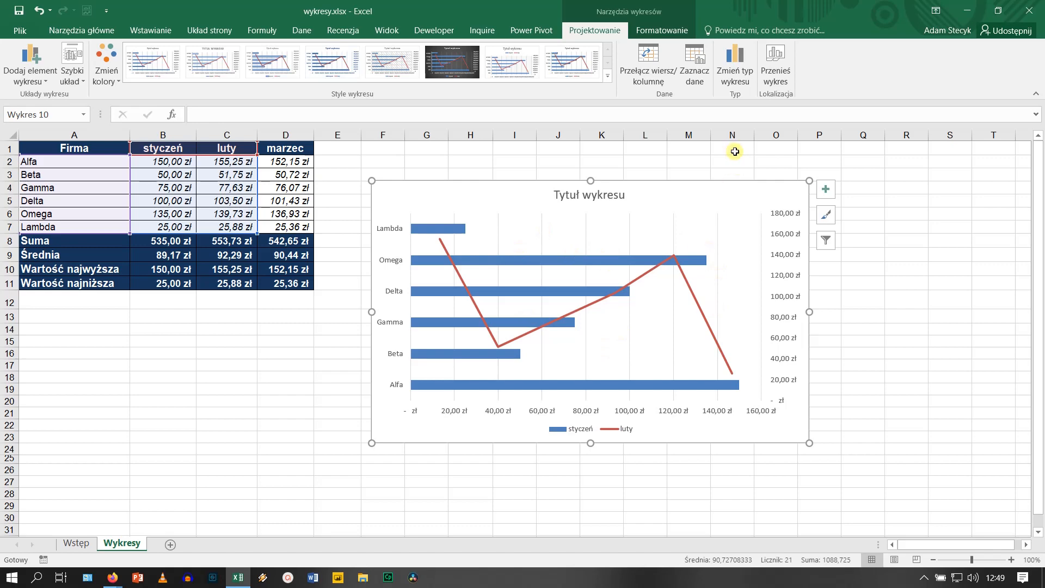
left_click(738, 76)
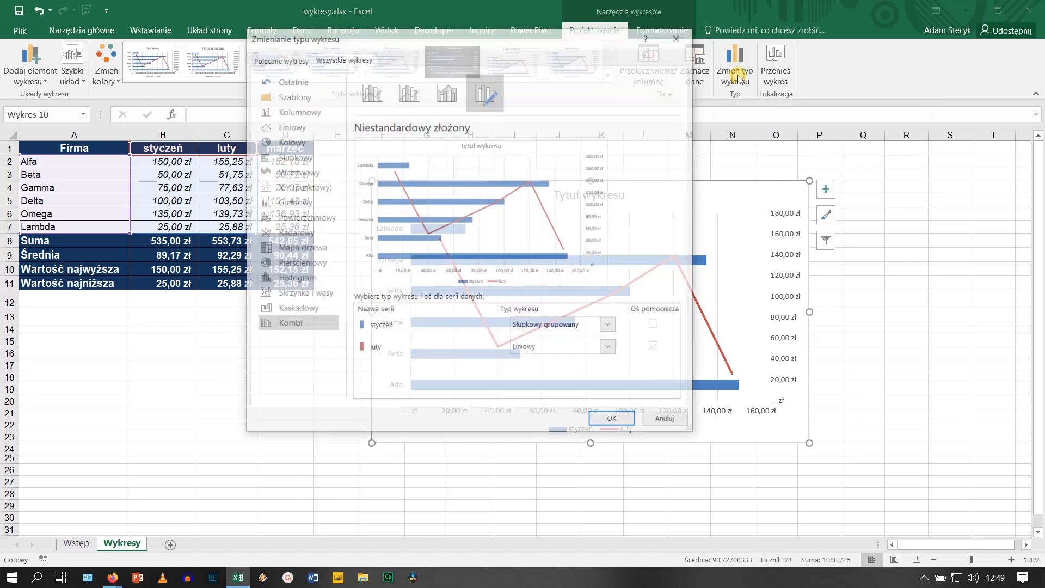
left_click(612, 329)
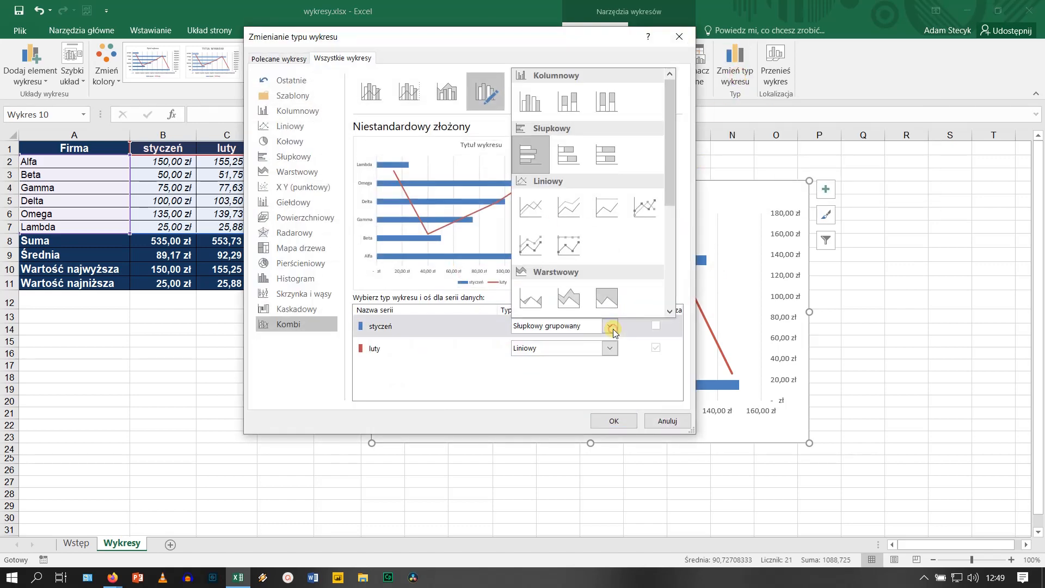
left_click(530, 102)
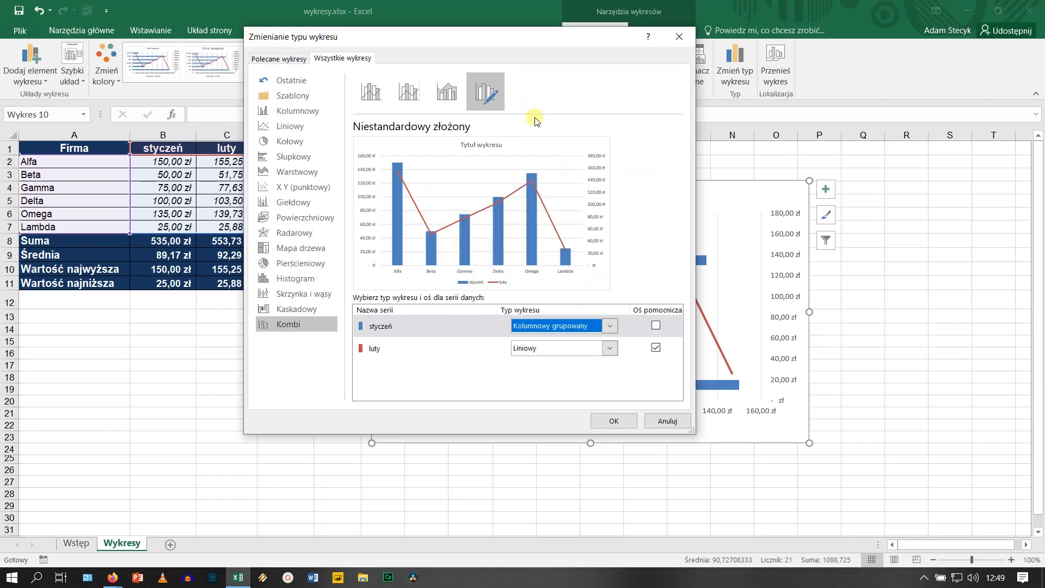
left_click(610, 350)
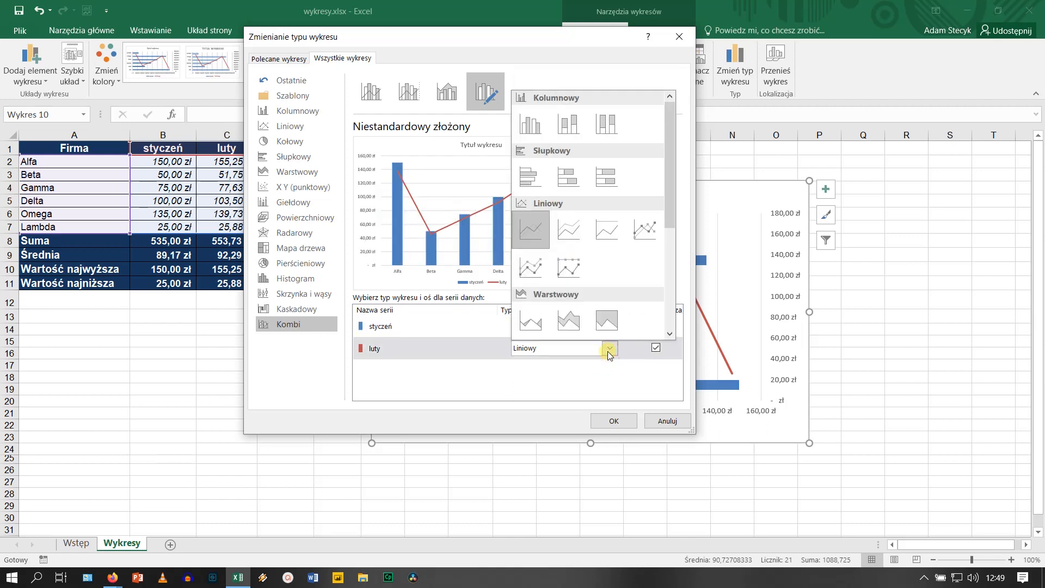
left_click(530, 321)
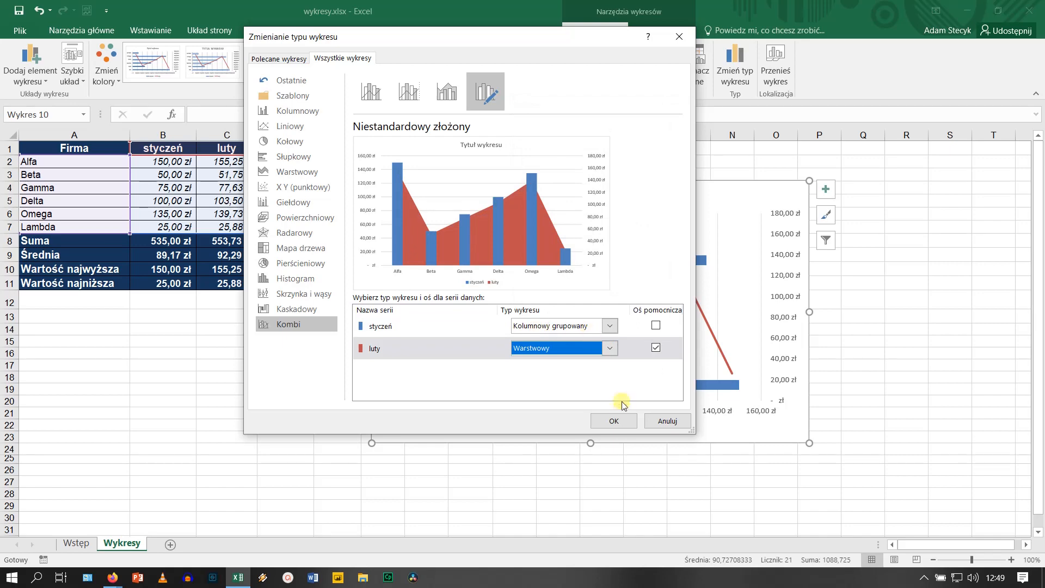
left_click(614, 420)
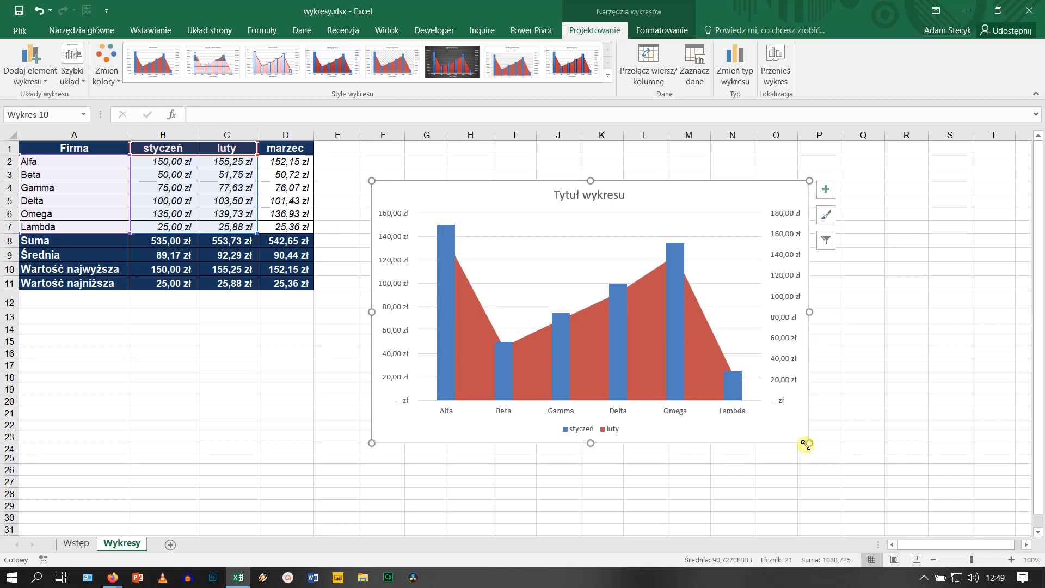
- Set the primary value axis to a maximum of 200 and a major unit of 50, and deselect the chart
left_click(400, 313)
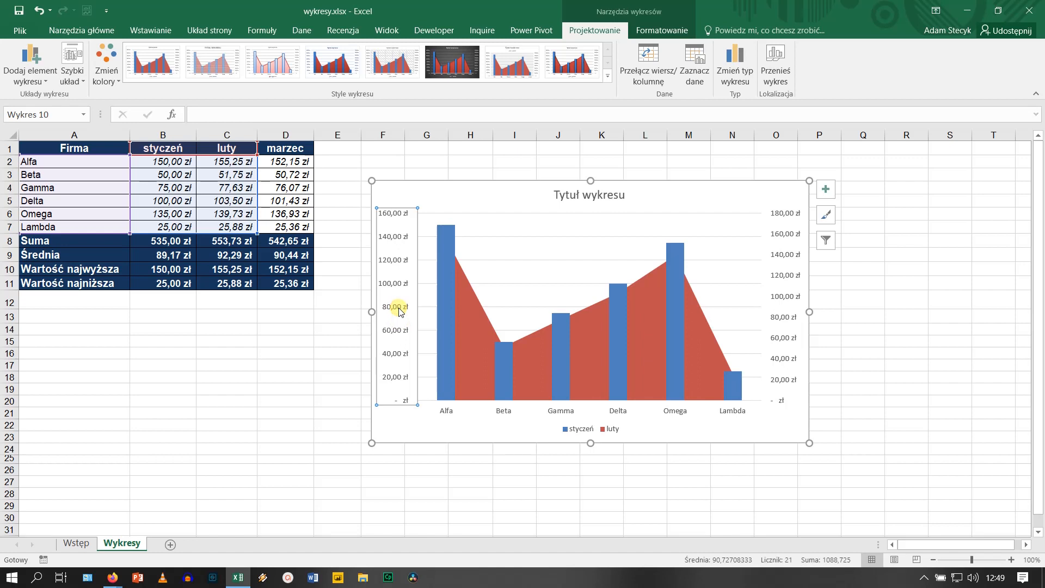
double_click(400, 311)
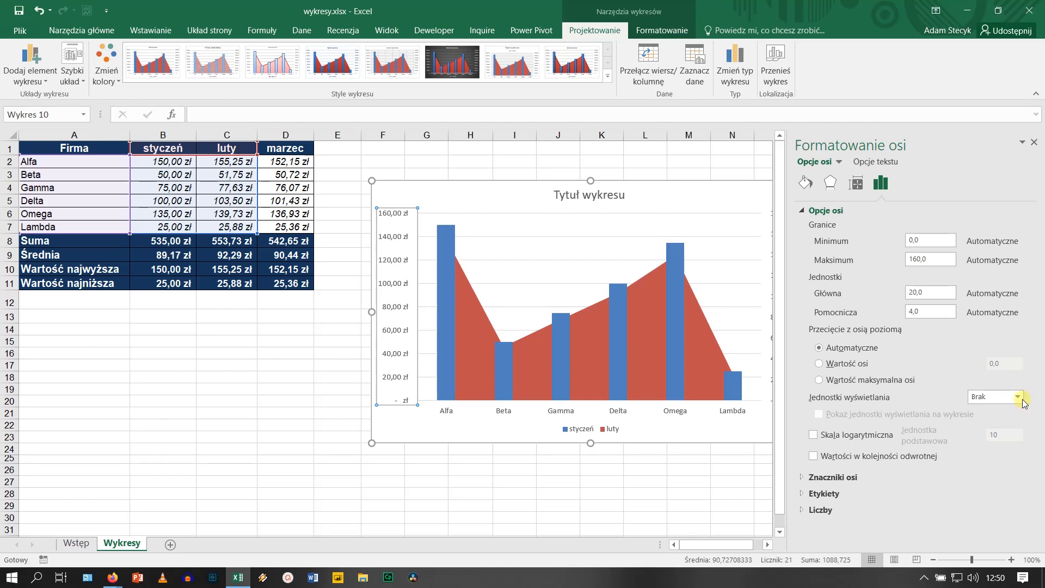
left_click(922, 258)
key("BackSpace")
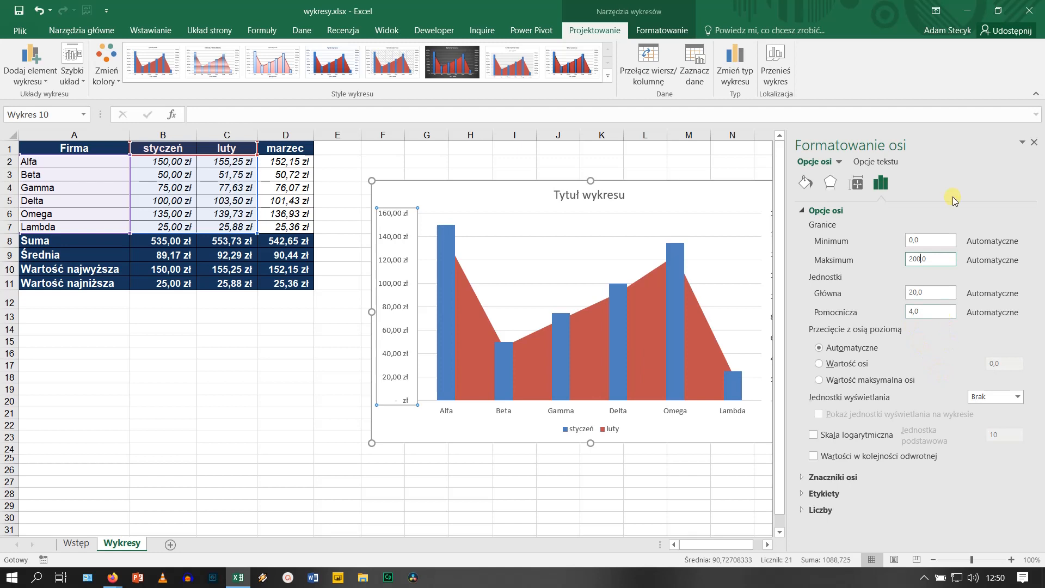
left_click(927, 294)
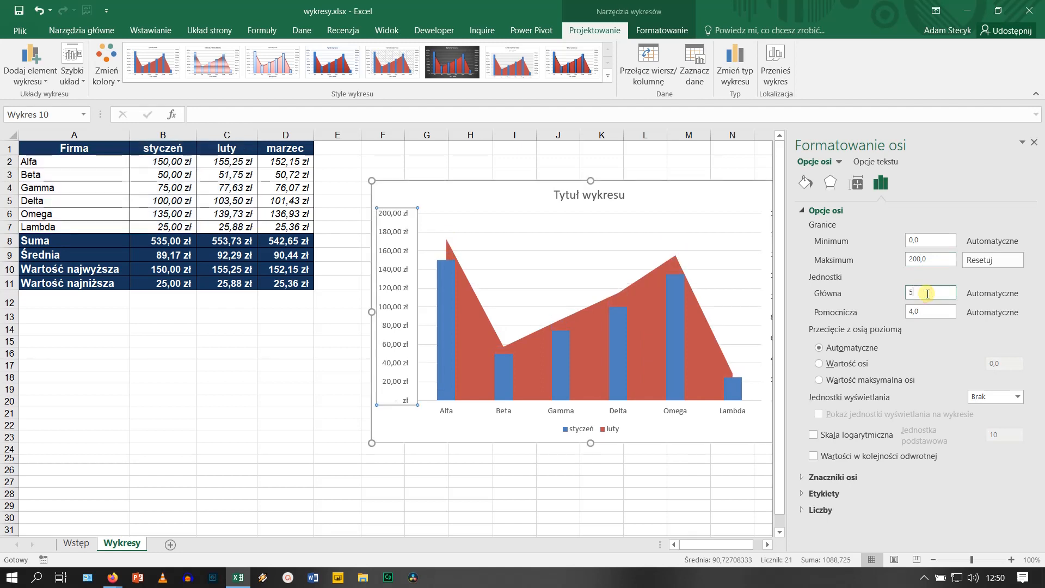
key("Tab")
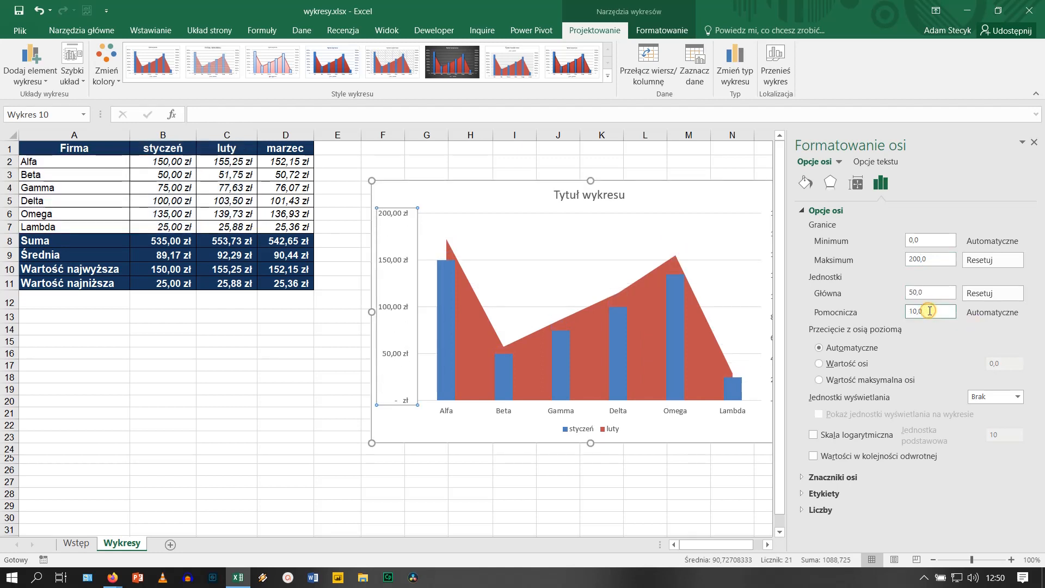
left_click(1034, 142)
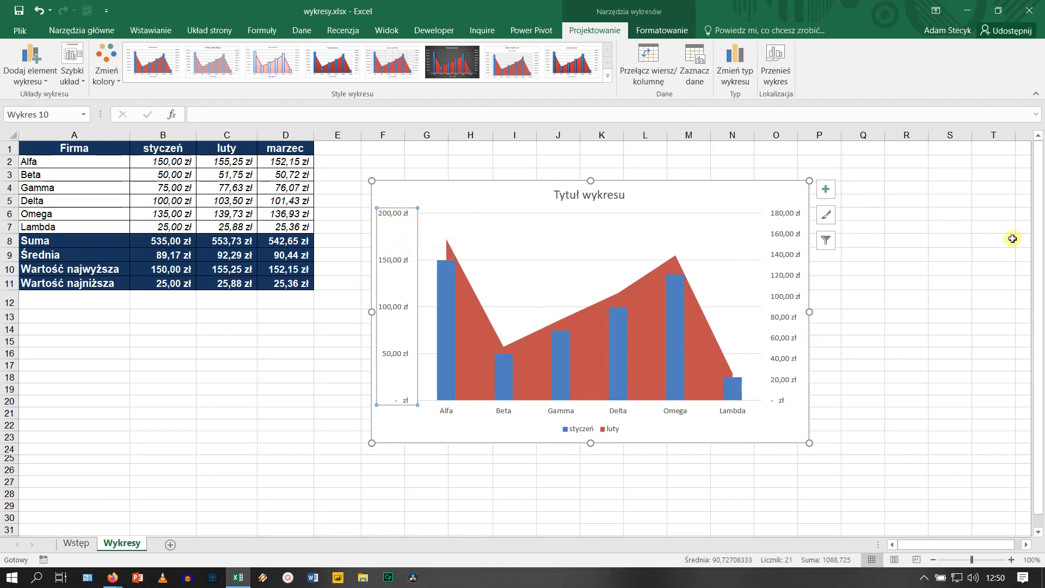
left_click(933, 293)
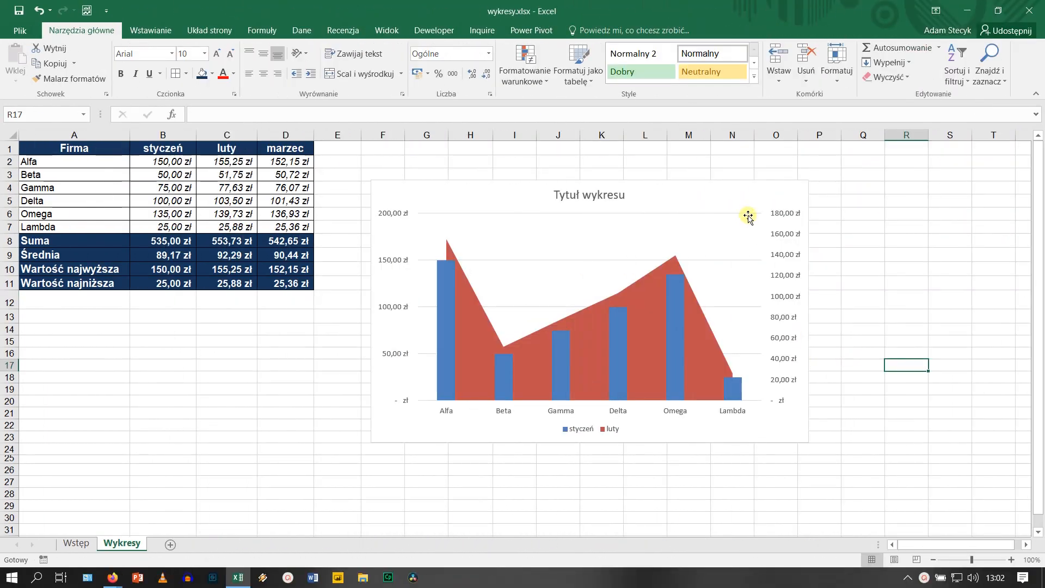
- Move the combo chart to its own new sheet Wykres1 and compare that sheet with the Wykresy sheet
left_click(757, 192)
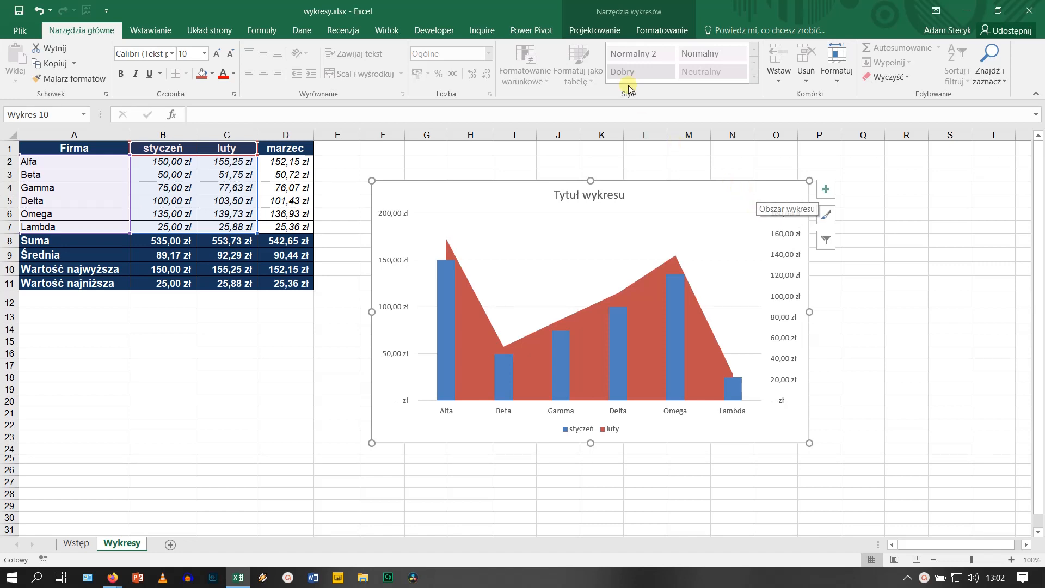
left_click(598, 32)
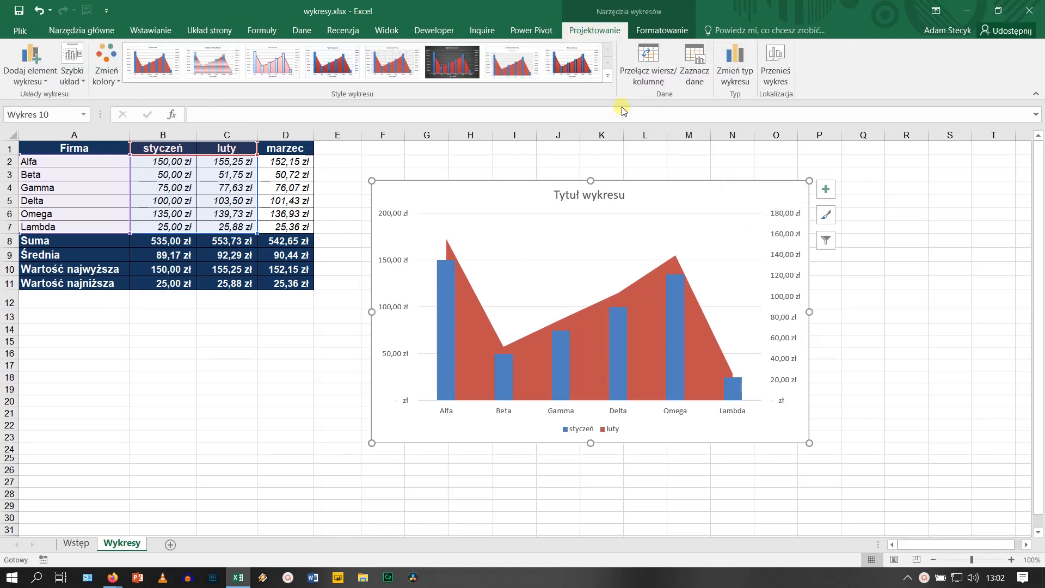
left_click(780, 75)
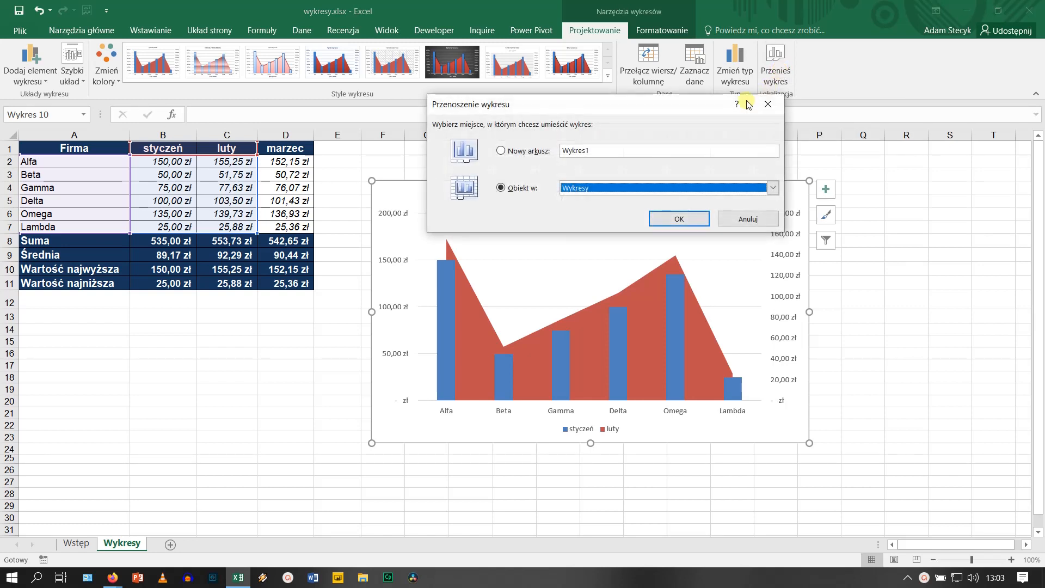
left_click_drag(706, 106, 460, 100)
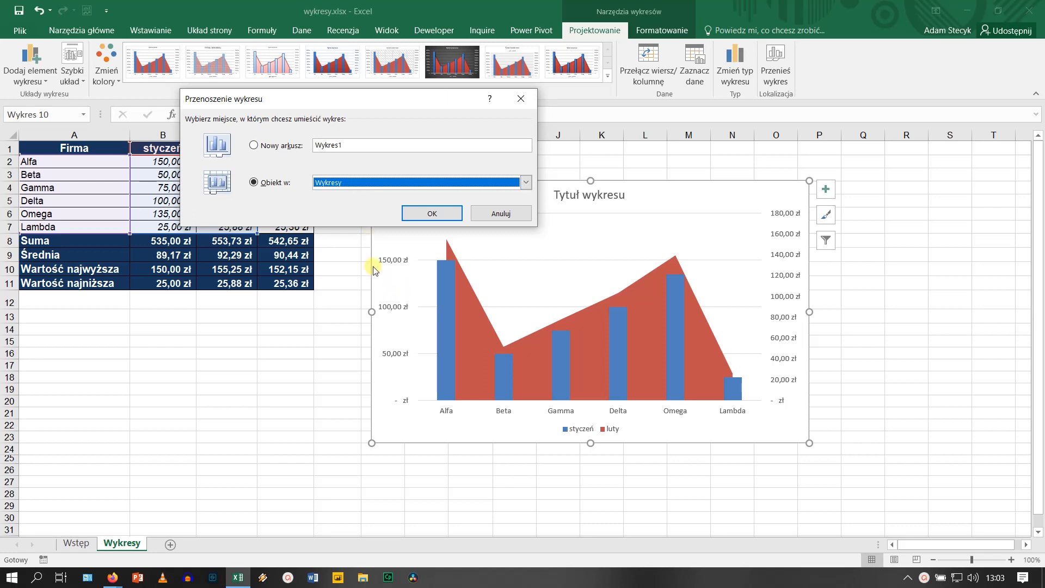
left_click(279, 146)
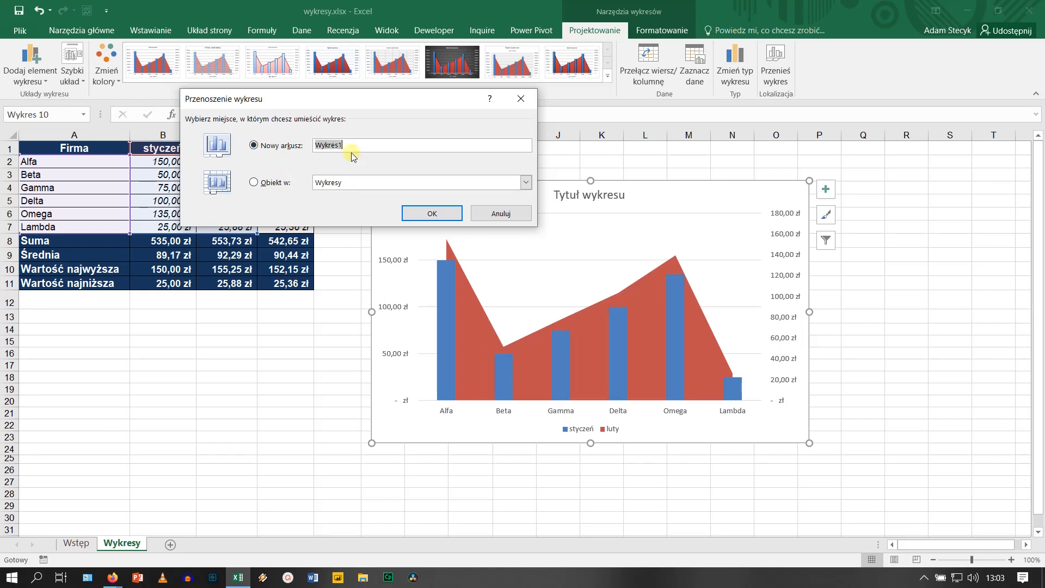
left_click(420, 214)
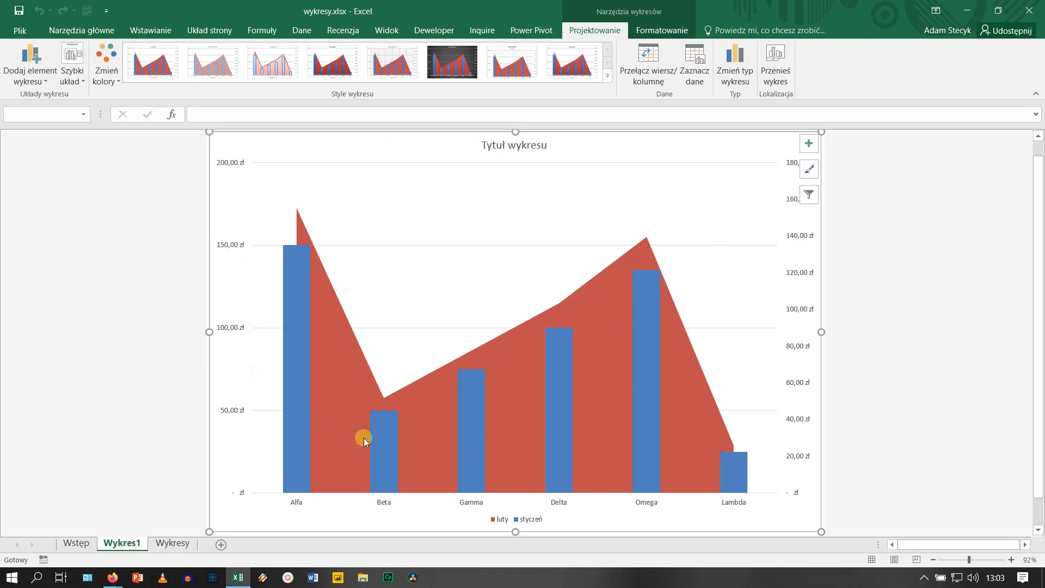
left_click(172, 545)
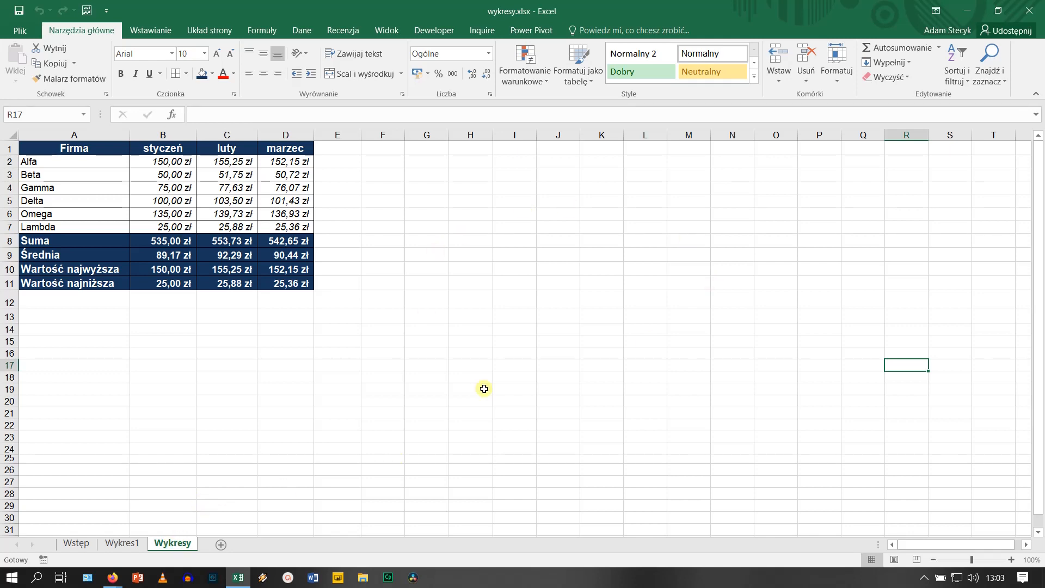
left_click(134, 542)
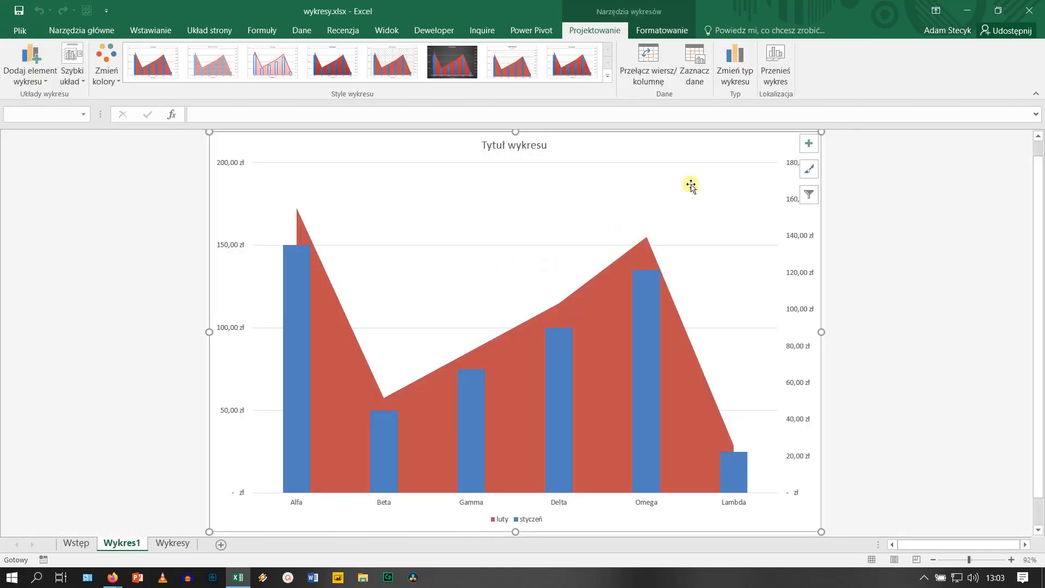
- Move the chart from the Wykres1 sheet back into the Wykresy sheet as an embedded object
left_click(780, 66)
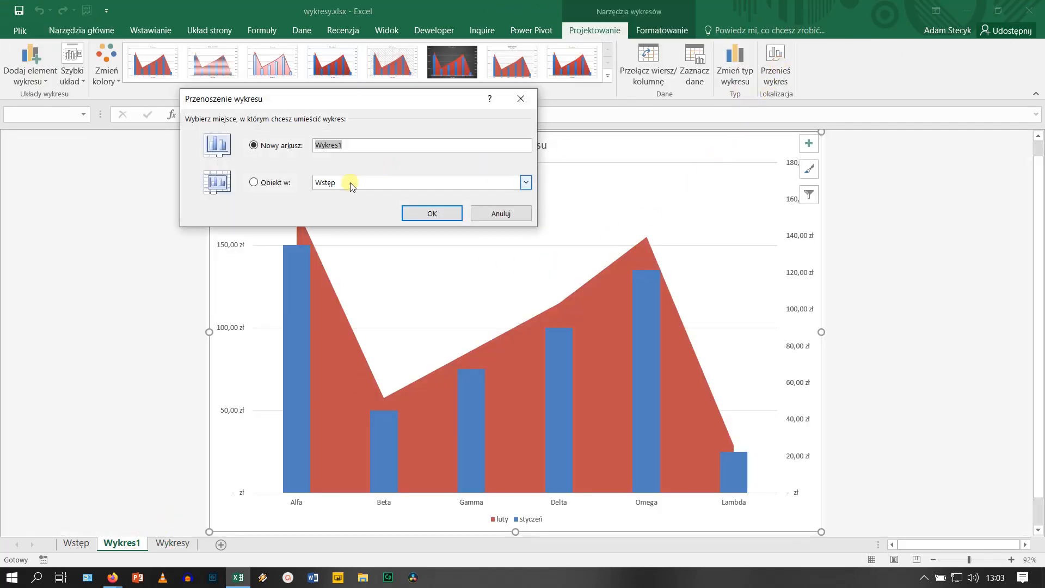
left_click(256, 182)
left_click(526, 182)
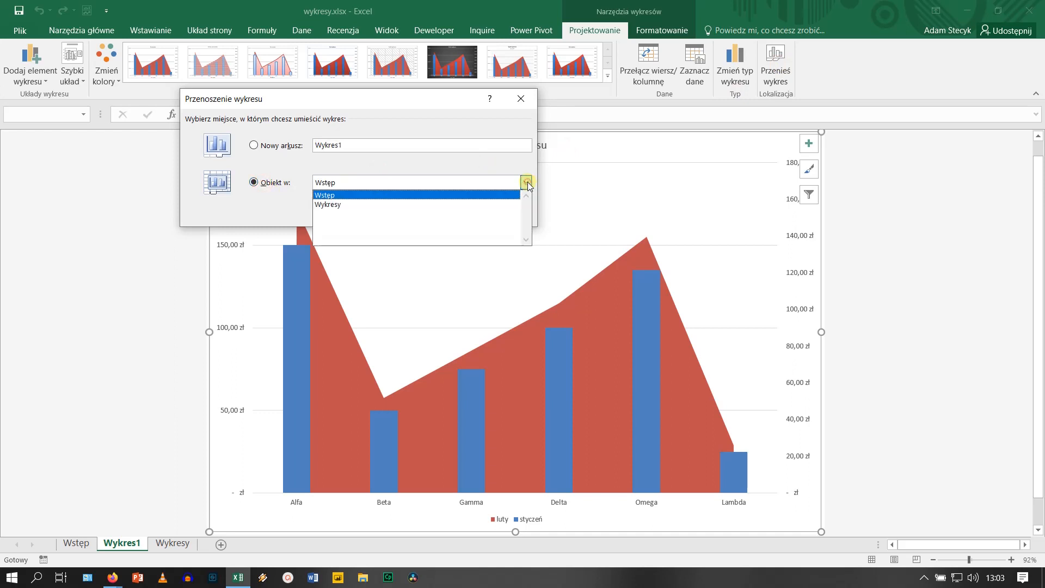
left_click(443, 210)
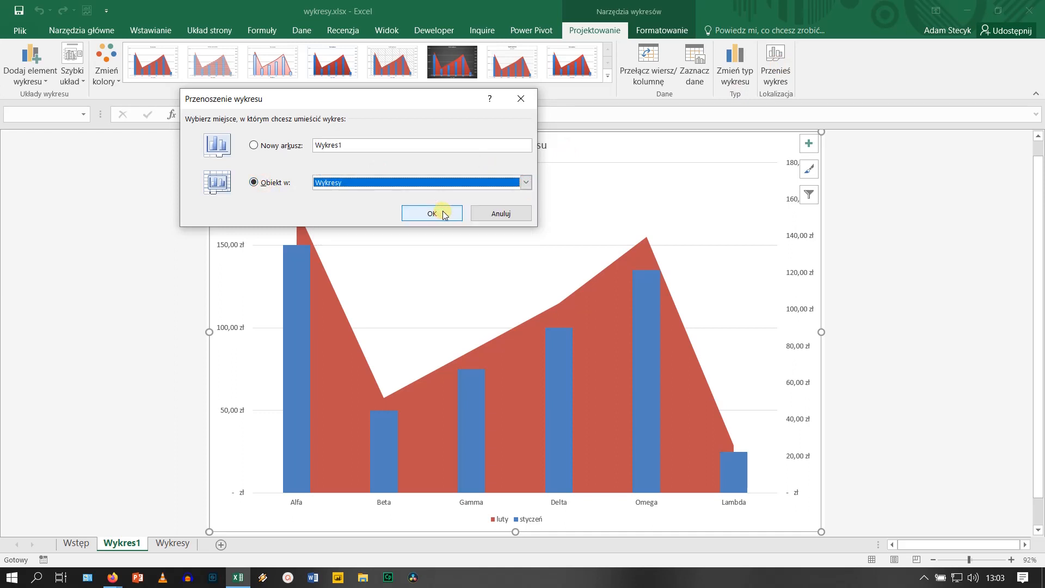
left_click(432, 213)
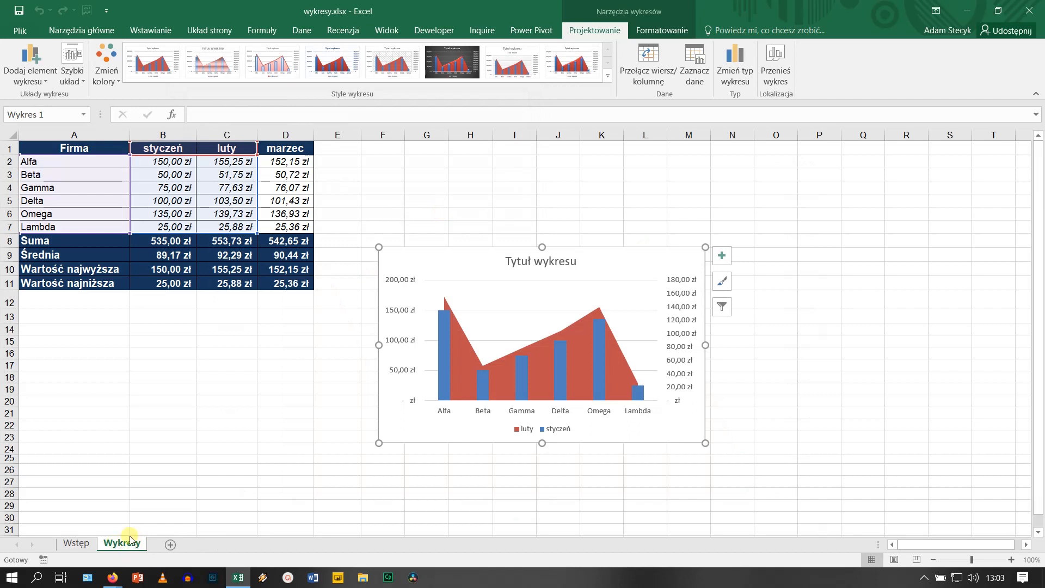